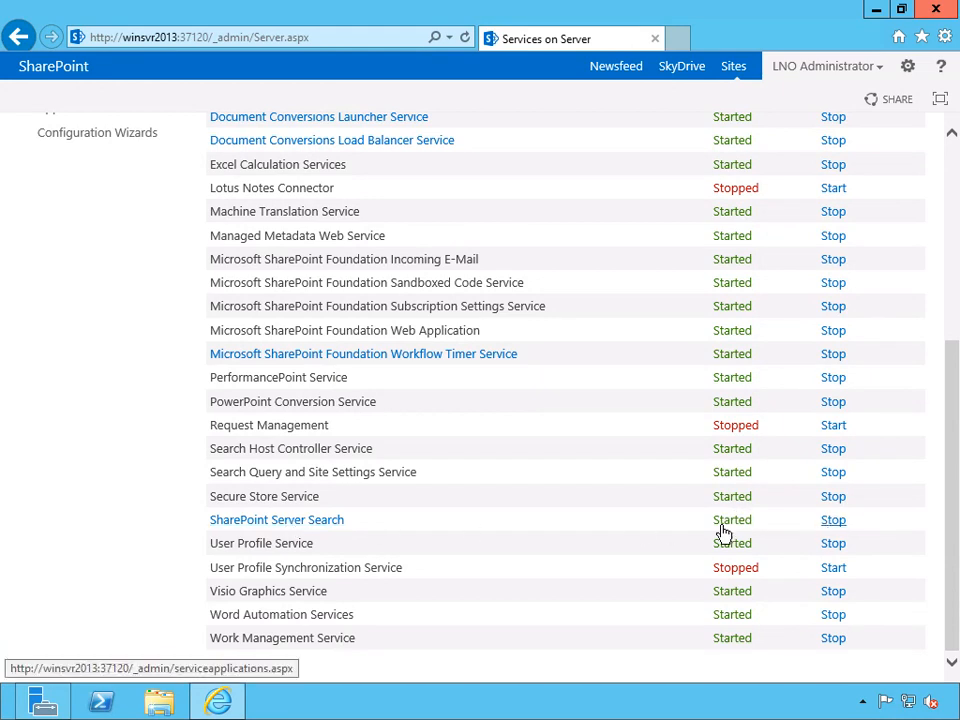
Open the SharePoint Server Search farm settings and review the proxy server and time-out settings without changing them.
left_click(320, 523)
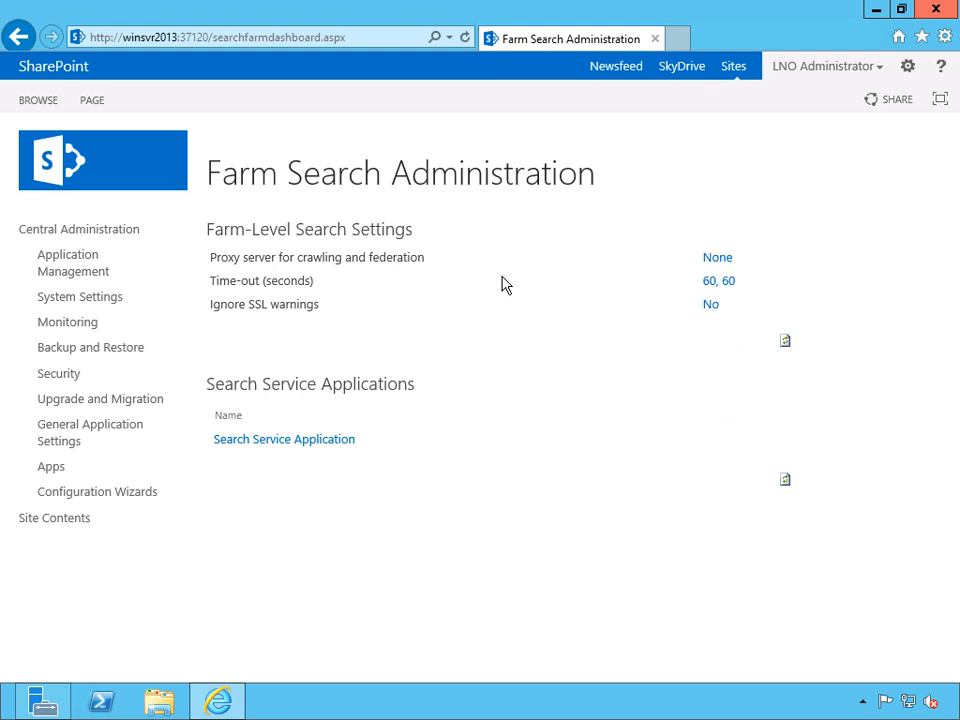
left_click(717, 260)
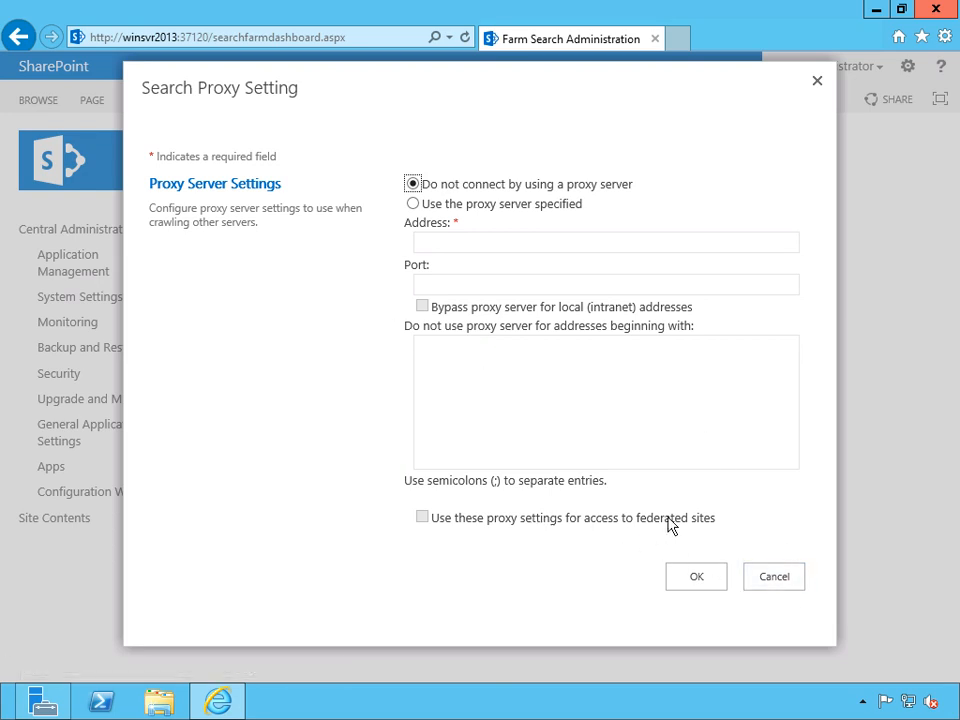
left_click(776, 578)
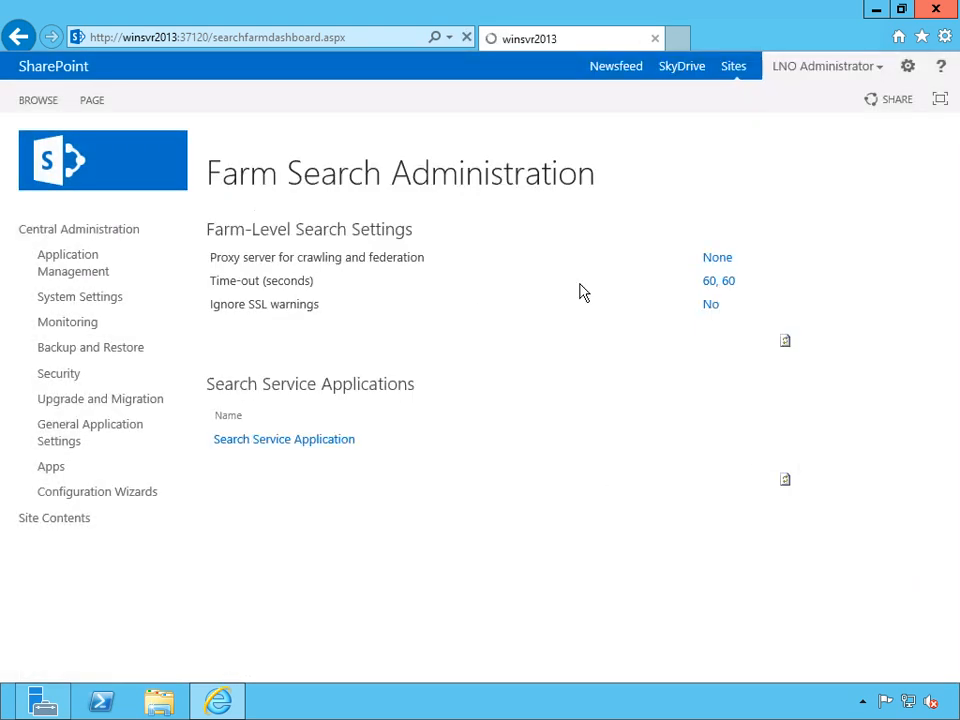
left_click(718, 281)
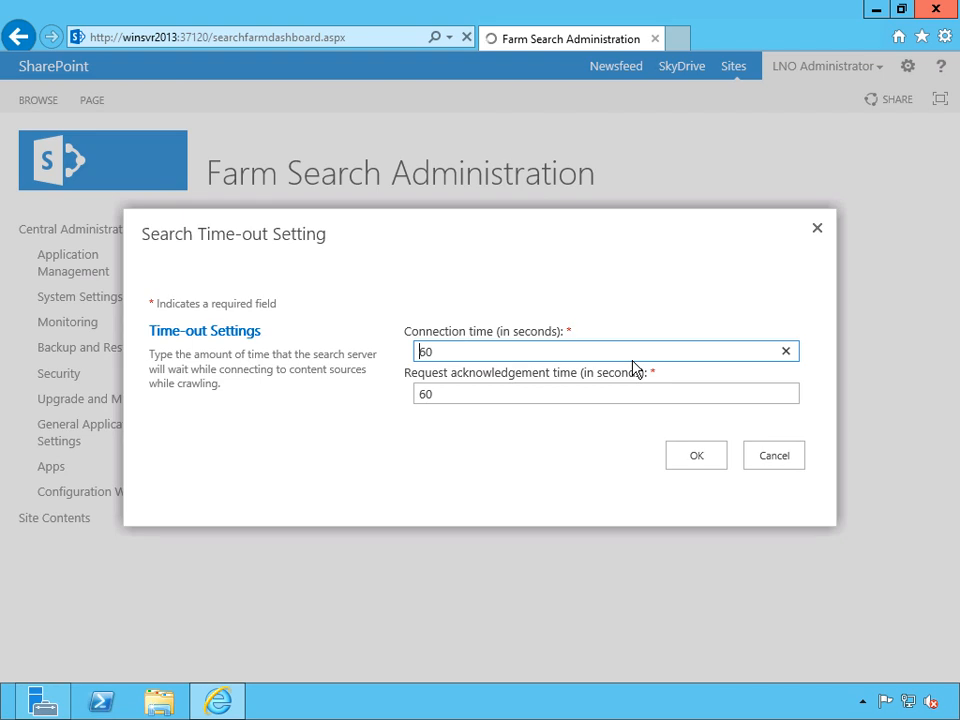
key("Escape")
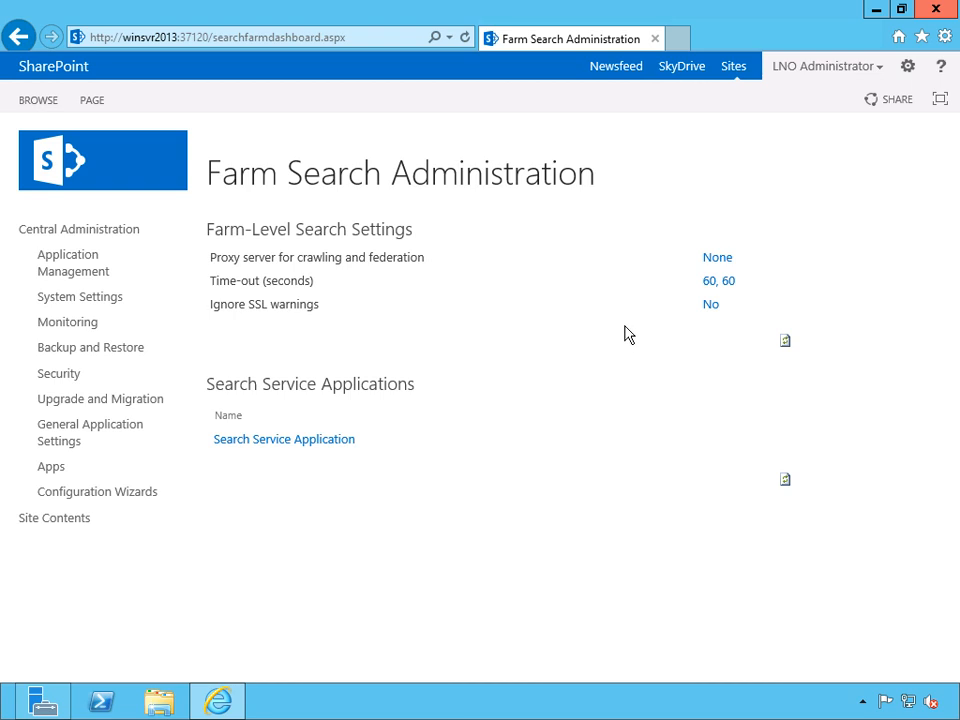
Set the farm-level search settings to ignore SSL certificate name warnings.
left_click(711, 305)
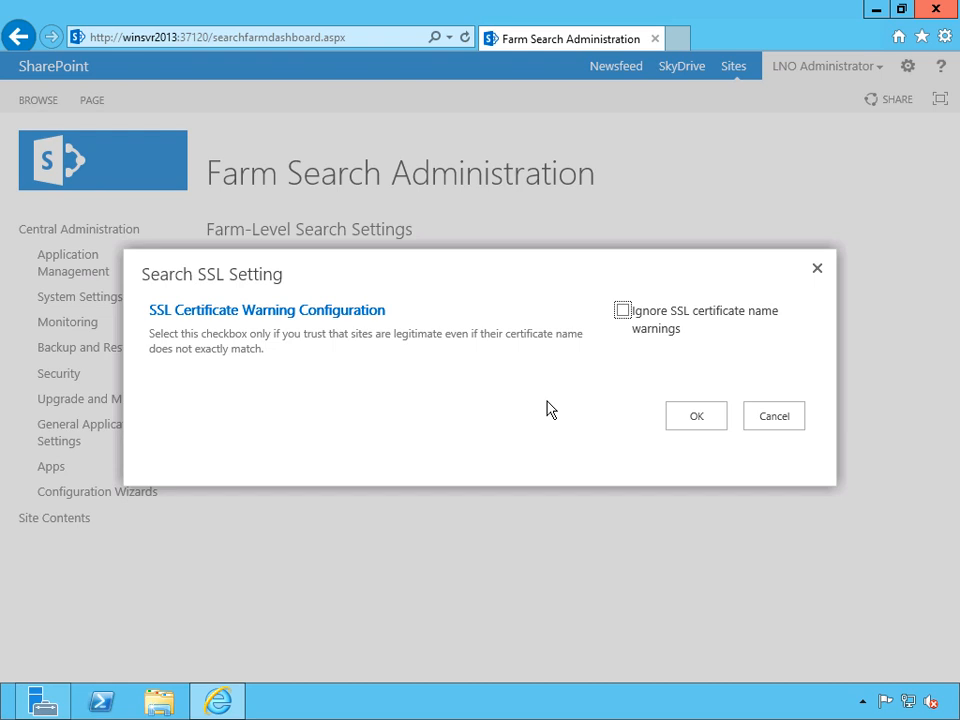
left_click(623, 311)
left_click(695, 417)
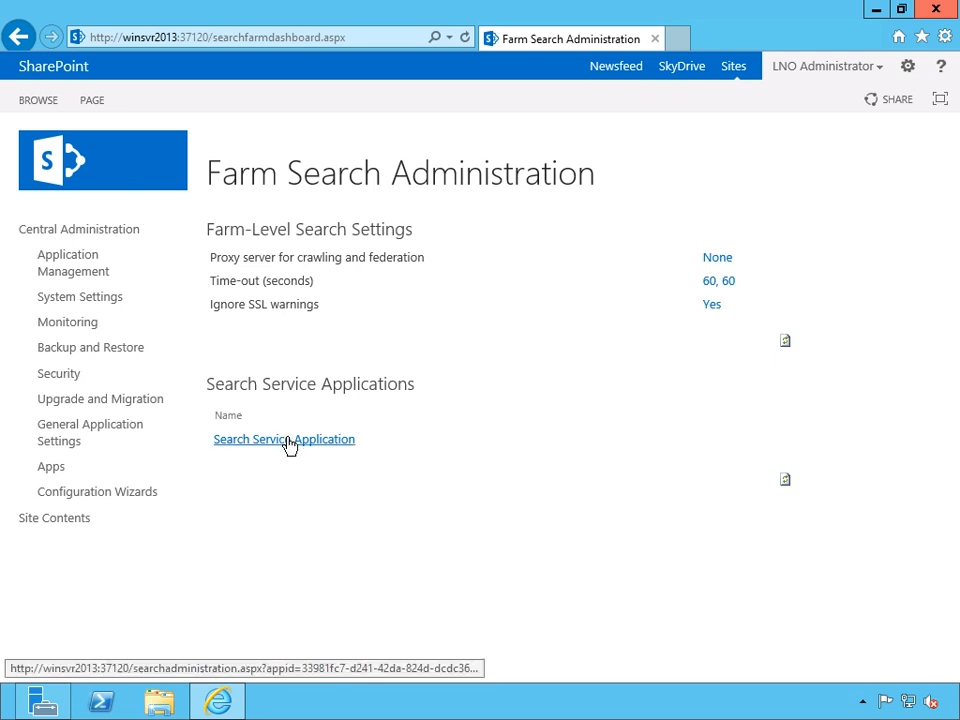
Open the Search Service Application and examine its system status, search topology and database list.
left_click(288, 441)
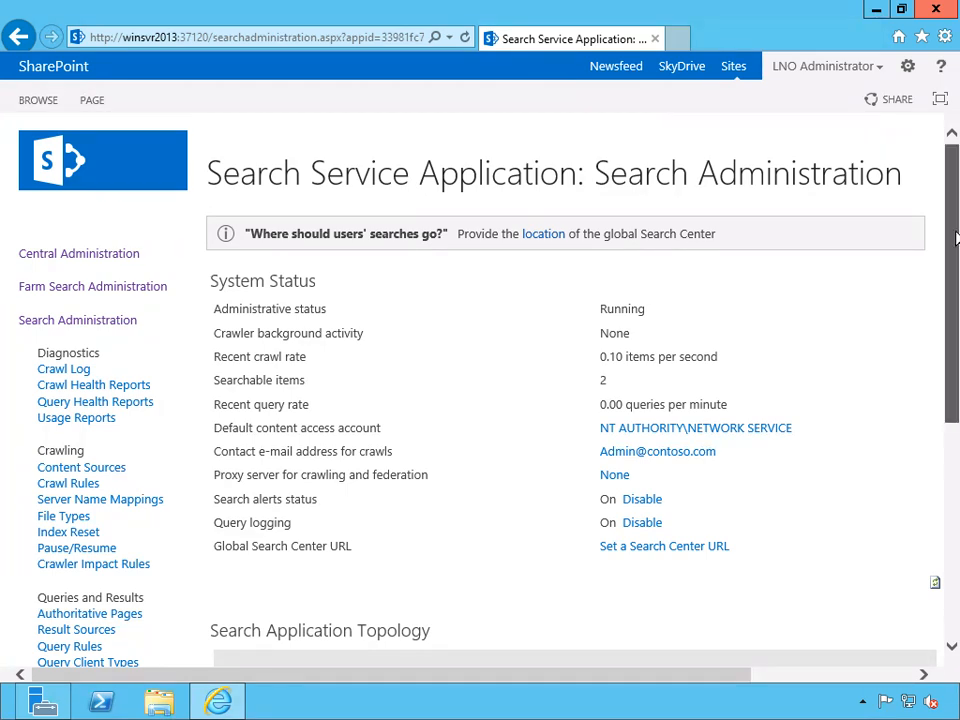
left_click_drag(955, 238, 955, 255)
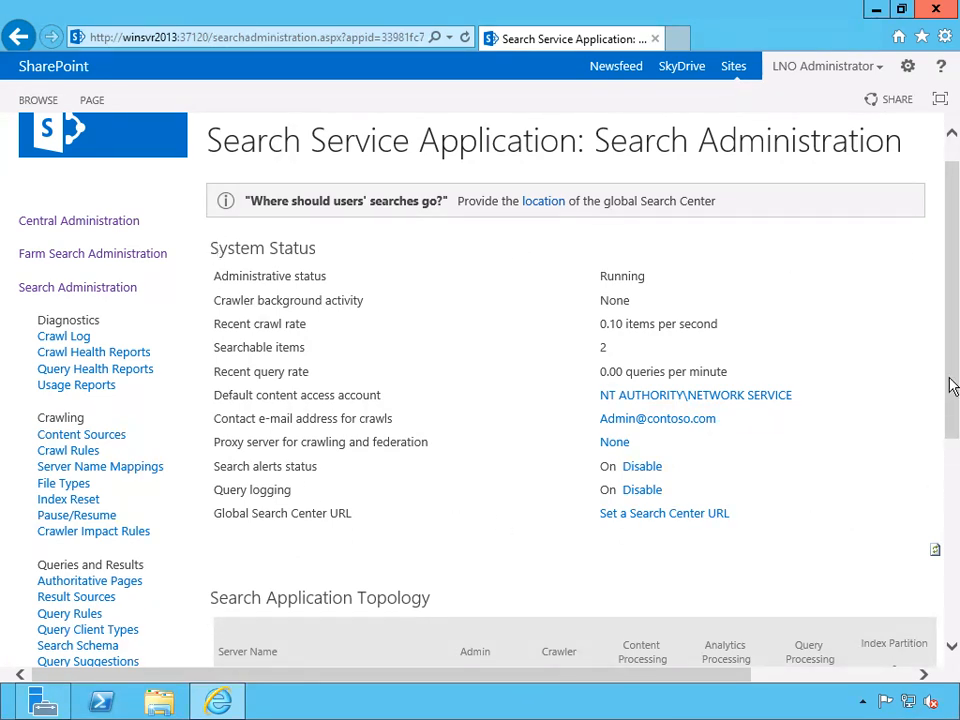
left_click_drag(954, 384, 955, 568)
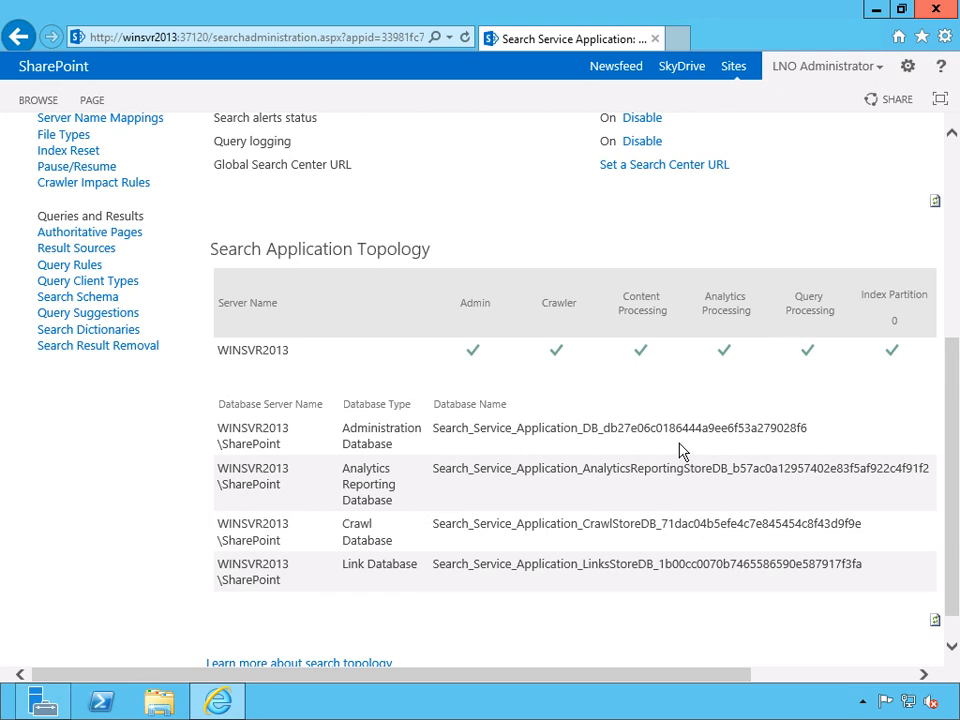
left_click_drag(521, 679, 627, 677)
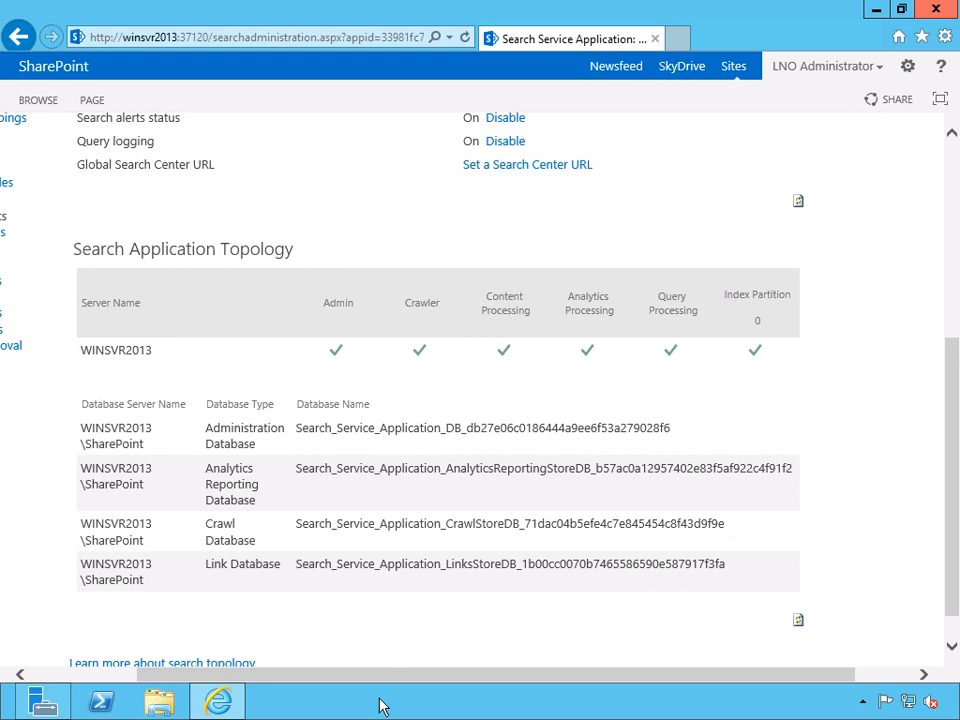
left_click_drag(386, 684, 268, 685)
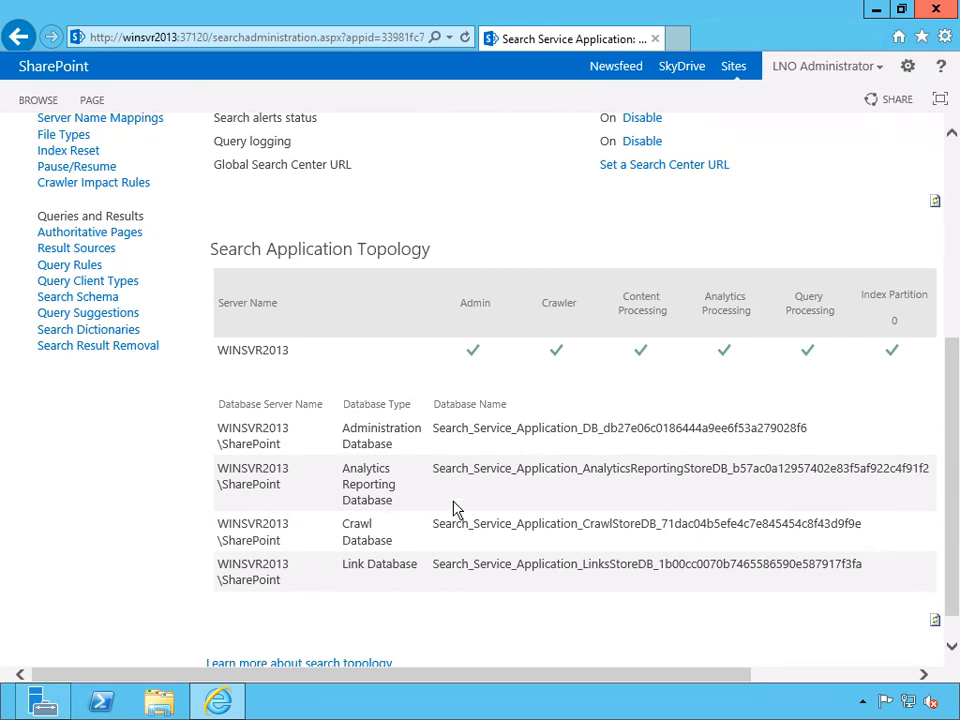
Open the search application's crawl log and view its crawl databases.
scroll(453, 509, "up", 5)
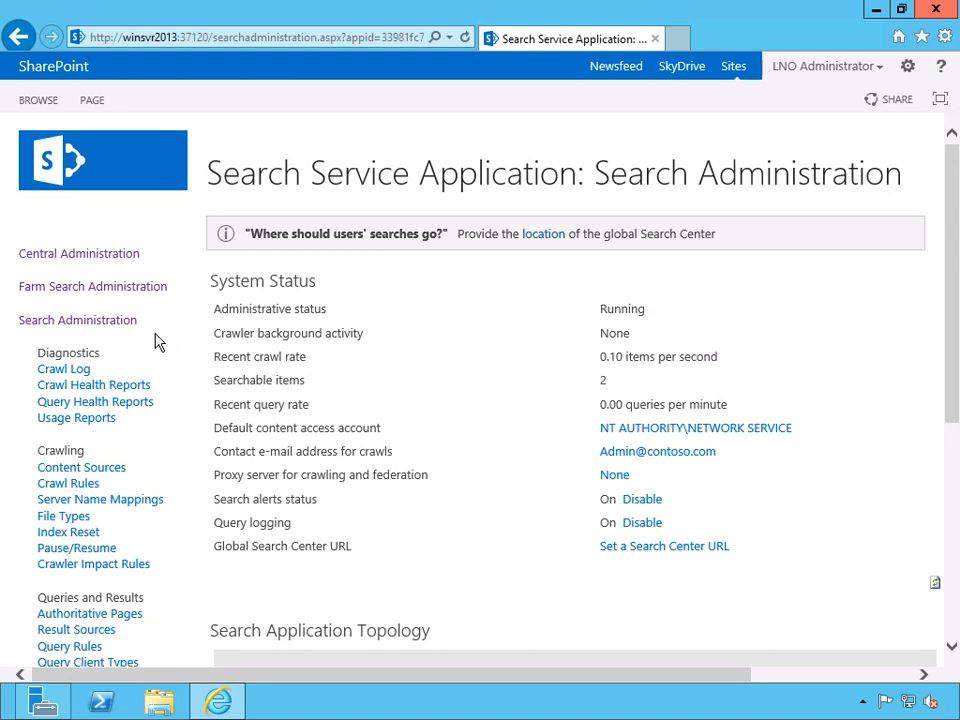
left_click(63, 372)
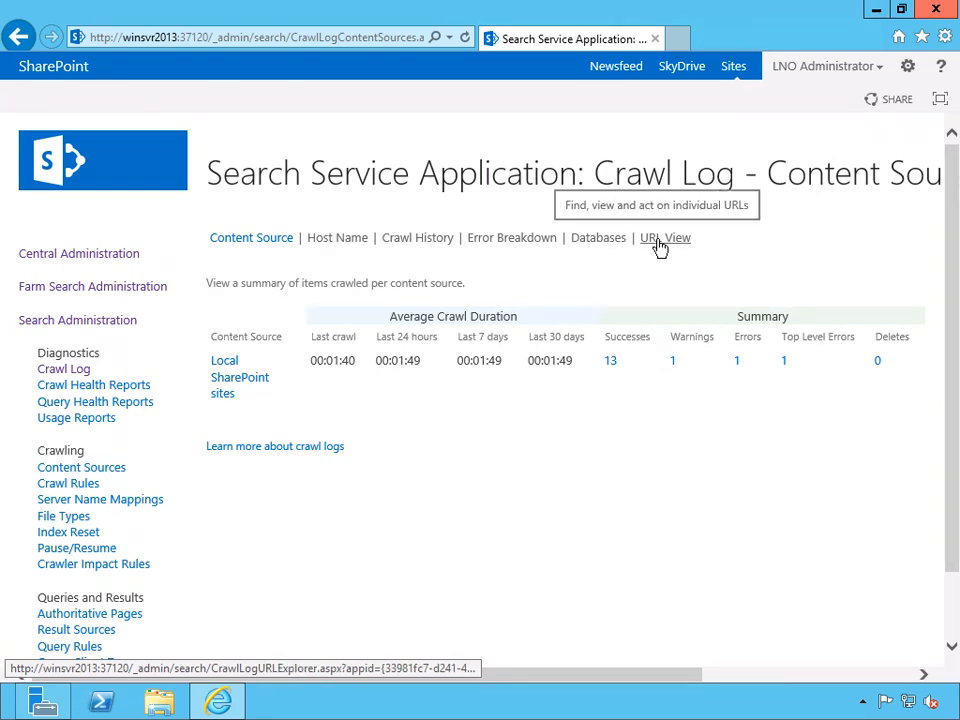
left_click(596, 241)
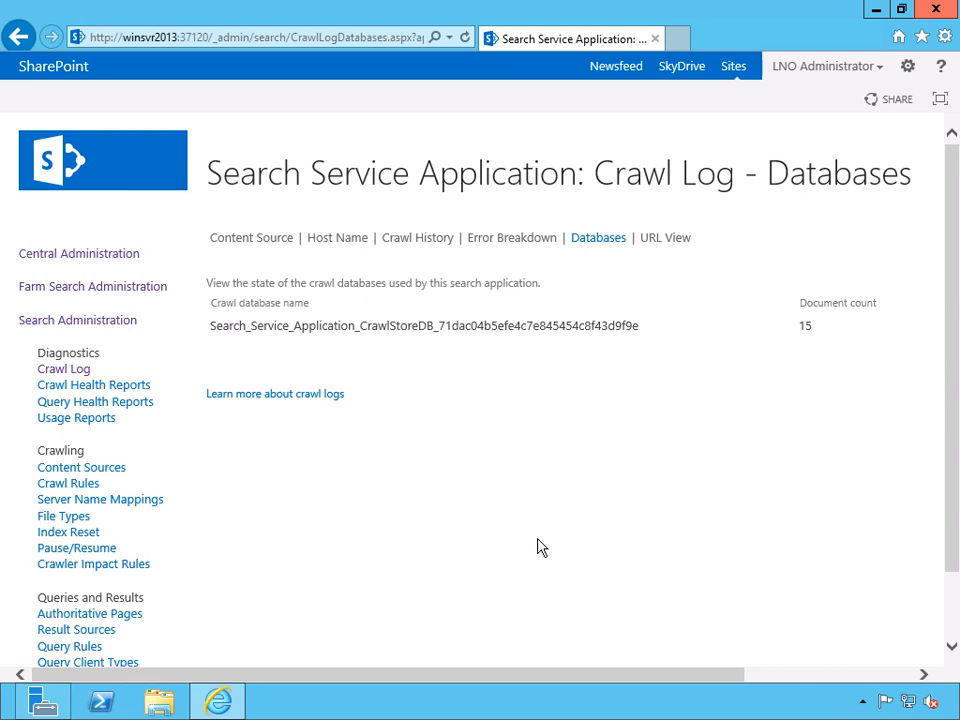
Open the crawl health reports and examine the Crawl Rate charts per type and per content source with their summaries.
left_click(118, 390)
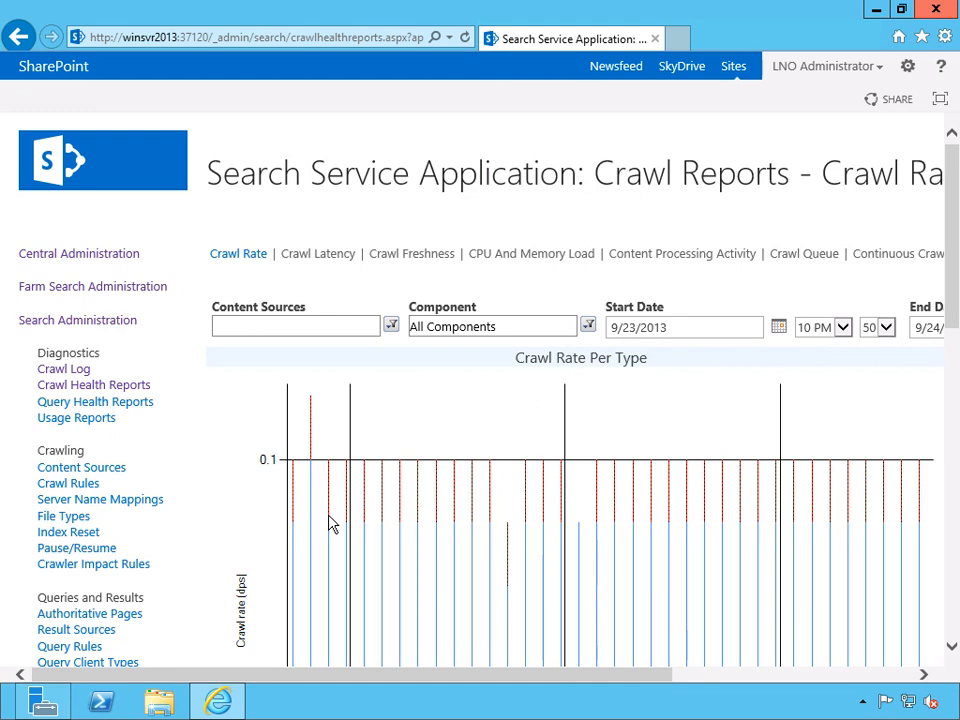
left_click_drag(953, 236, 957, 335)
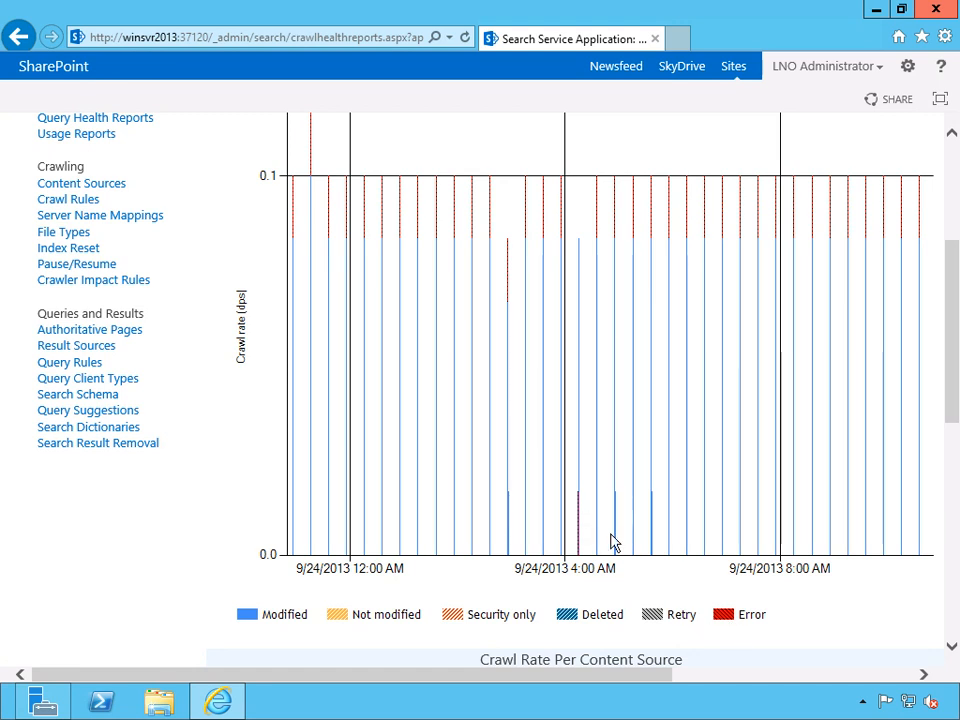
left_click_drag(954, 379, 955, 420)
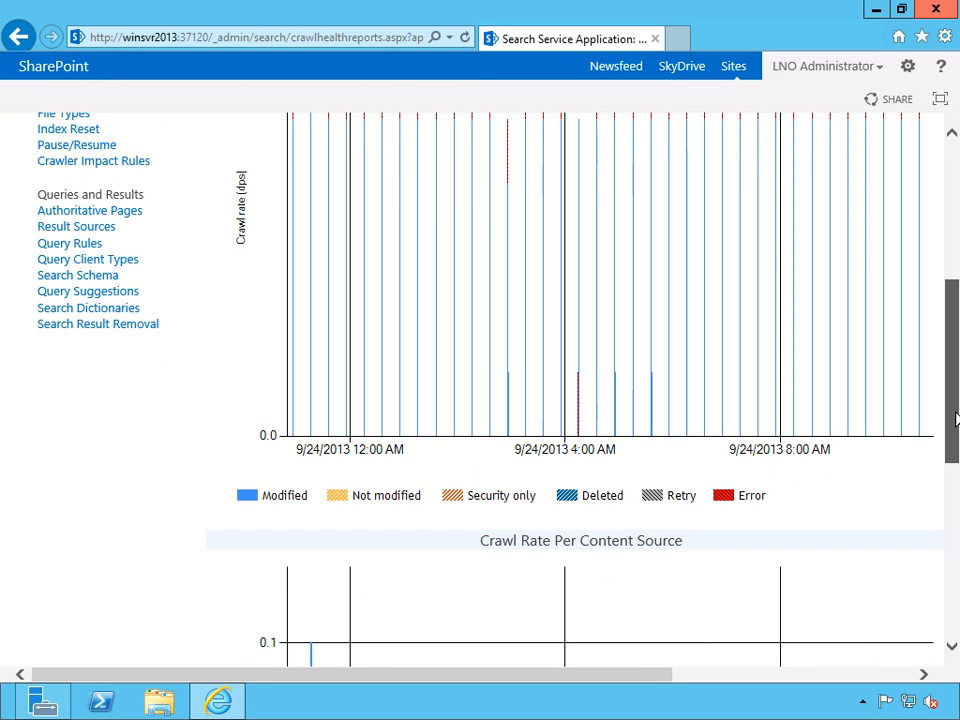
left_click_drag(949, 418, 943, 439)
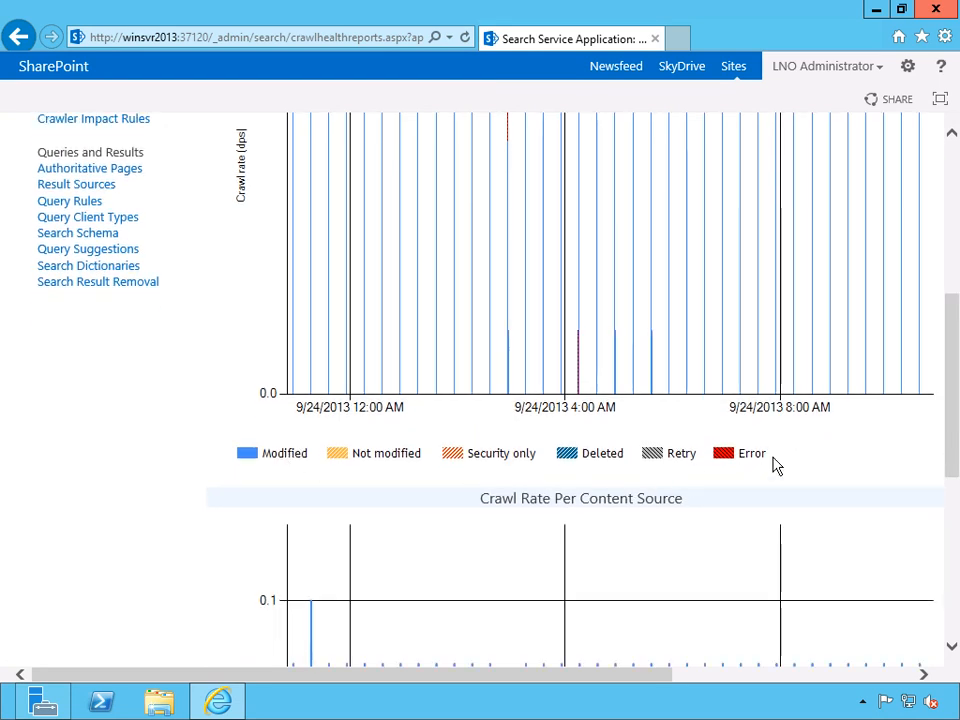
left_click_drag(954, 386, 955, 525)
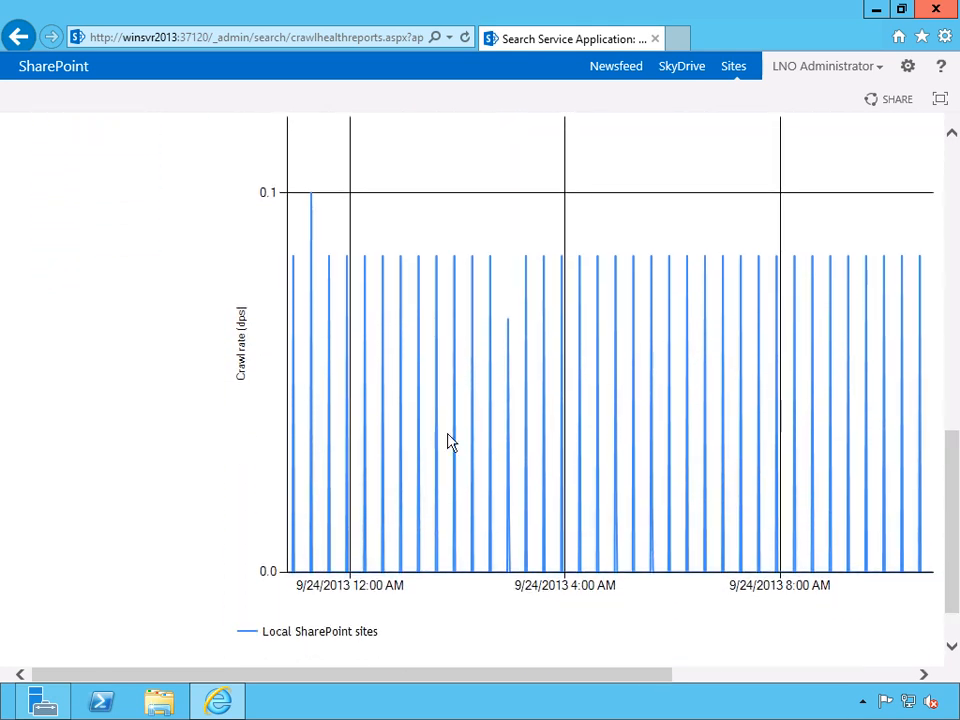
left_click_drag(953, 562, 956, 598)
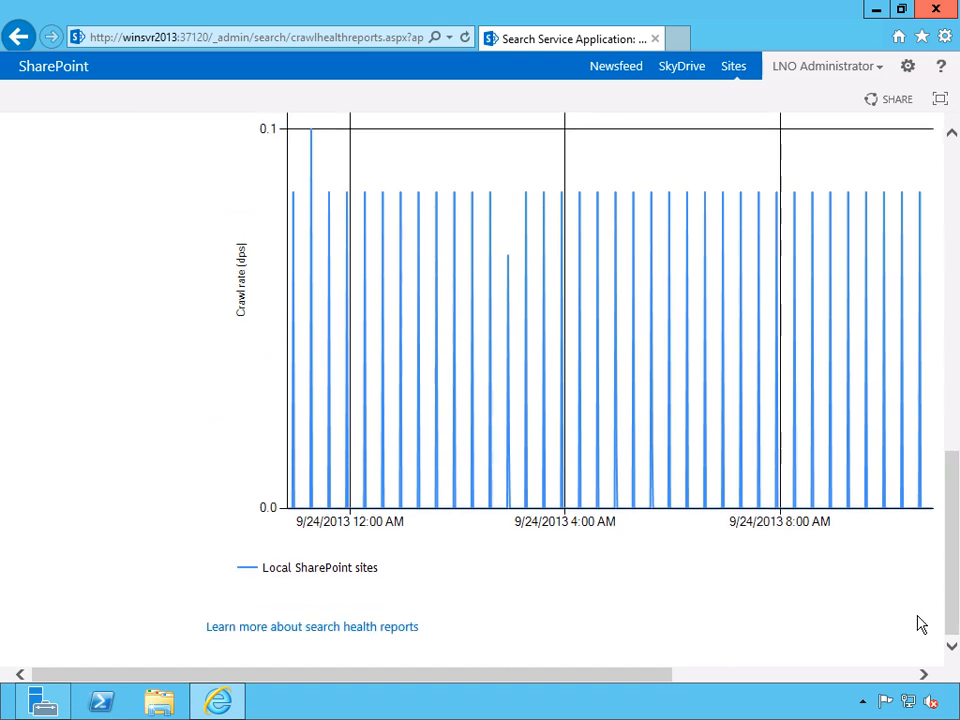
left_click_drag(647, 677, 741, 677)
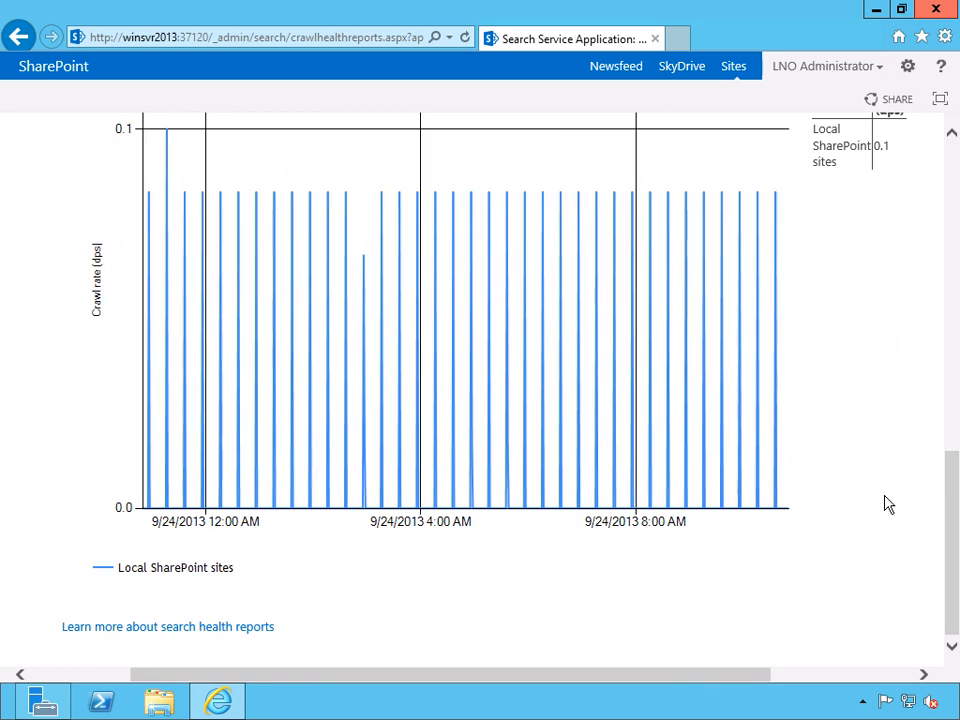
left_click_drag(956, 502, 955, 290)
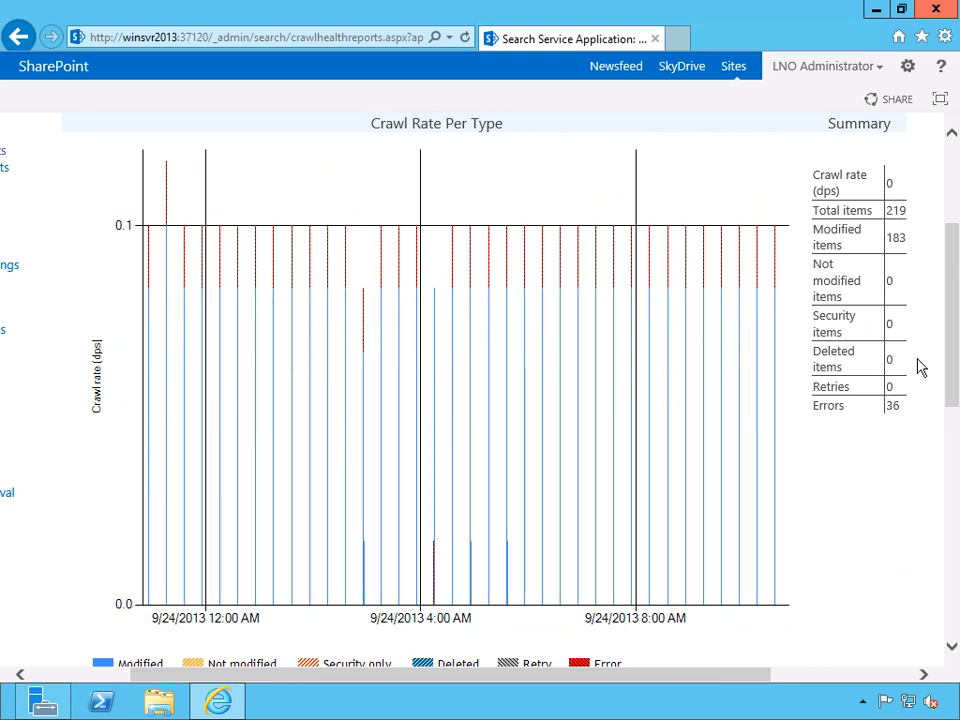
left_click_drag(957, 314, 958, 236)
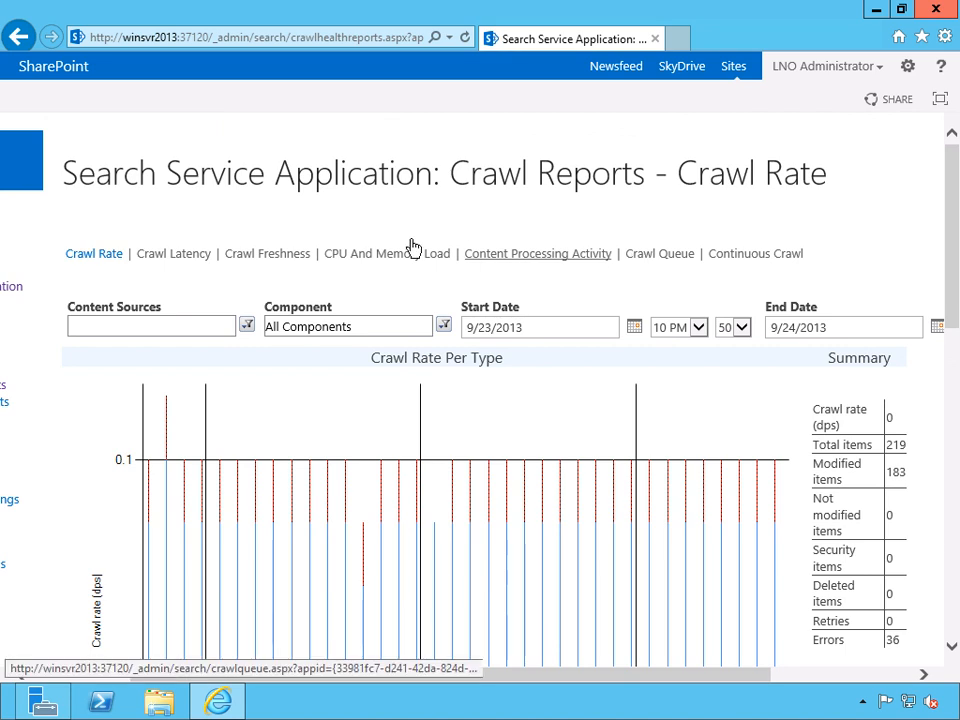
View the Crawl Latency report and examine its crawl load and latency charts.
left_click(181, 256)
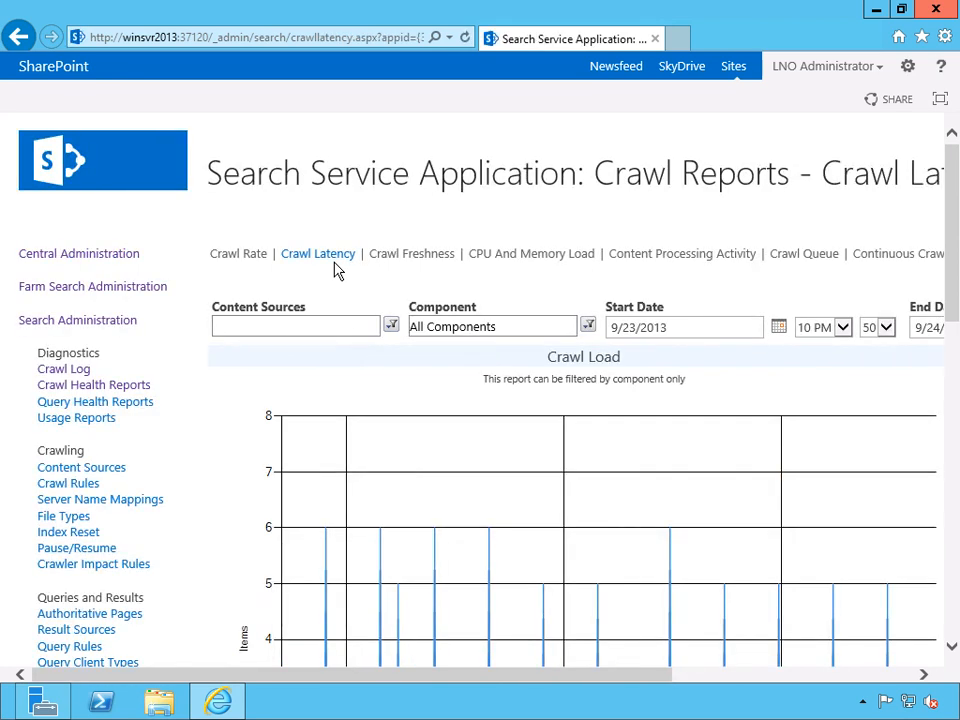
left_click_drag(450, 679, 533, 680)
left_click_drag(952, 238, 954, 520)
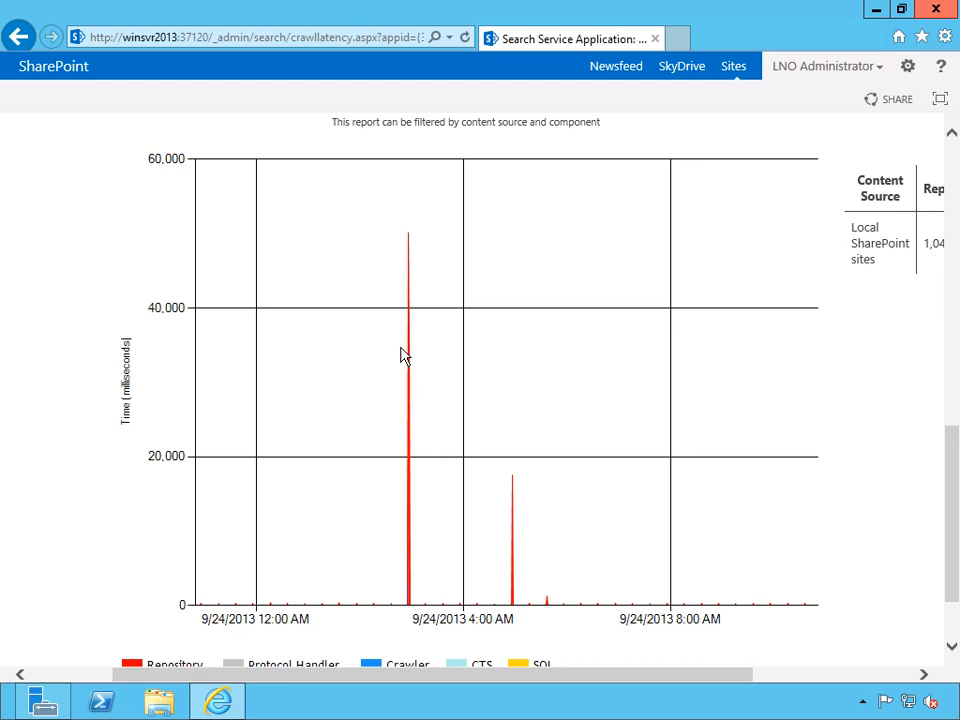
scroll(484, 450, "down", 2)
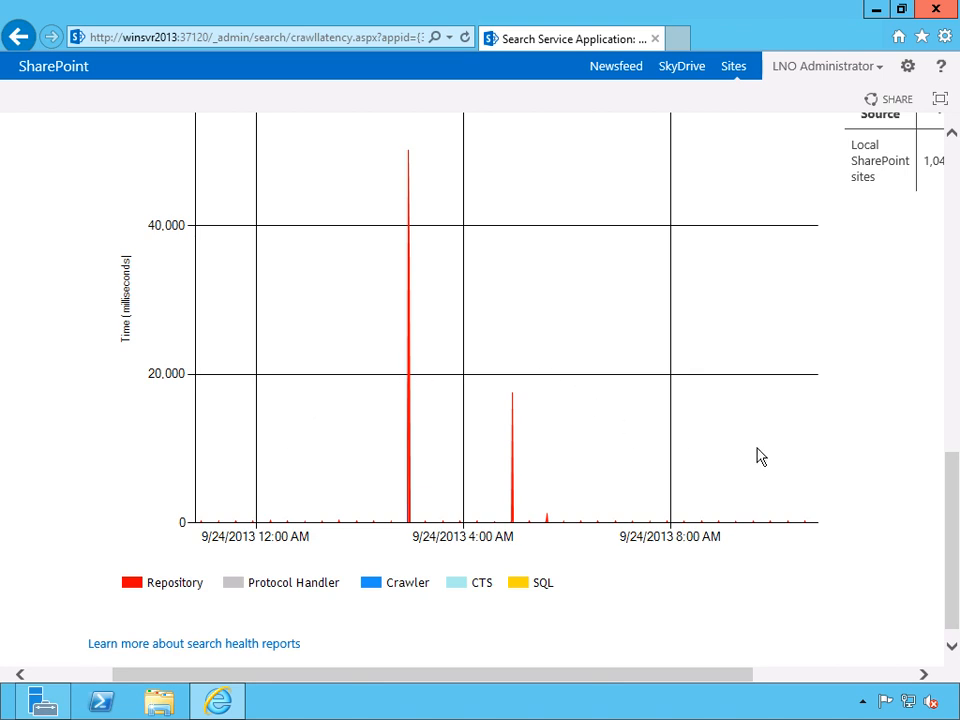
left_click_drag(953, 509, 953, 508)
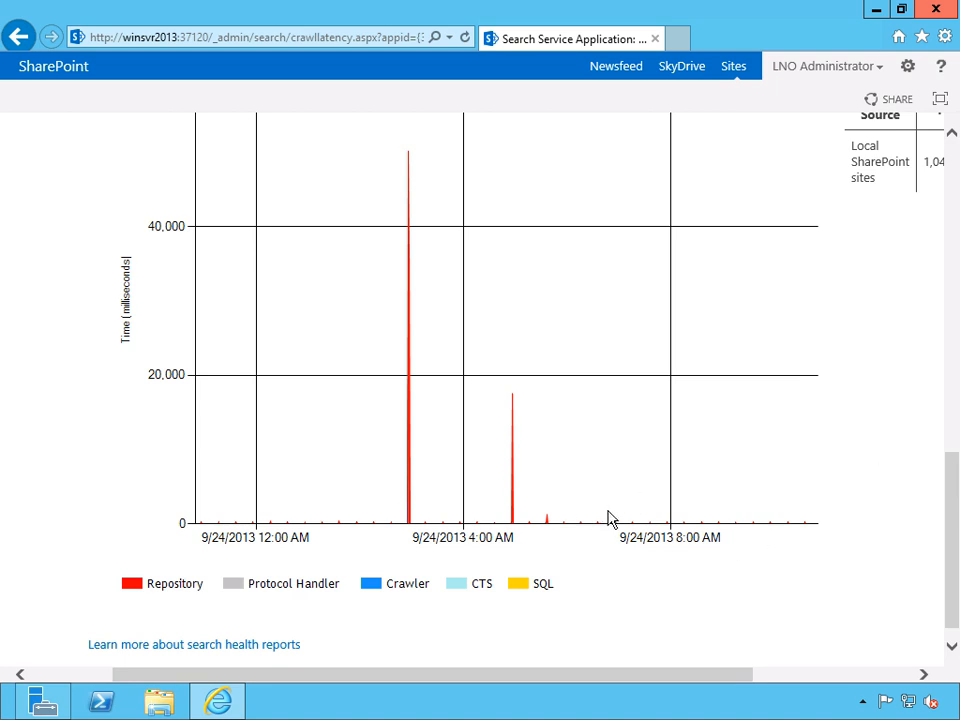
left_click_drag(953, 523, 953, 200)
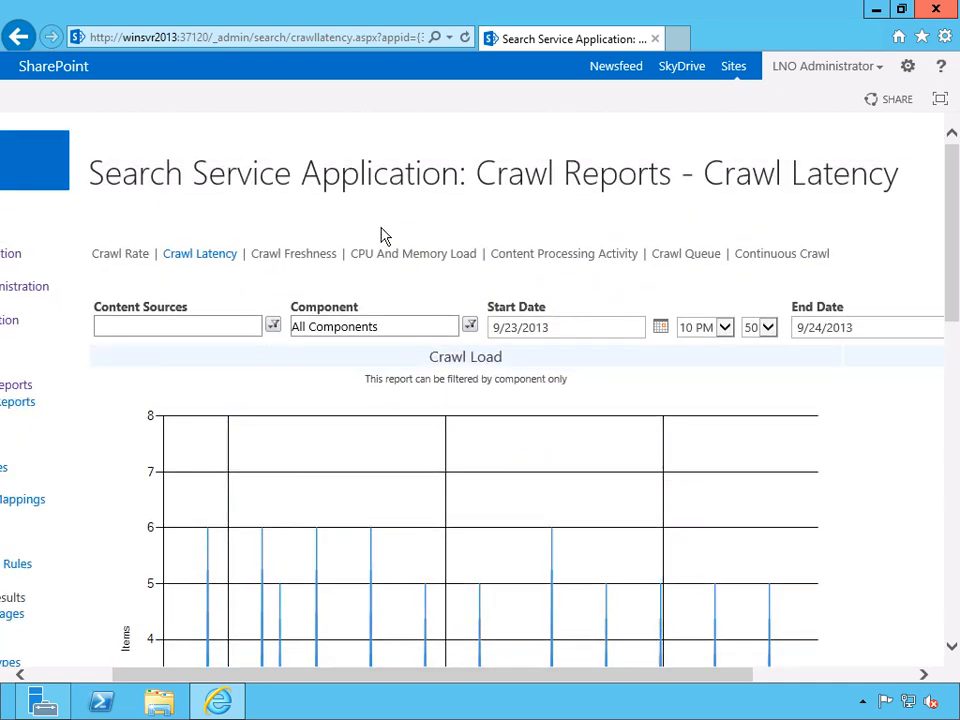
View the Crawl Freshness report and examine its freshness summary, distribution and trend.
left_click(275, 255)
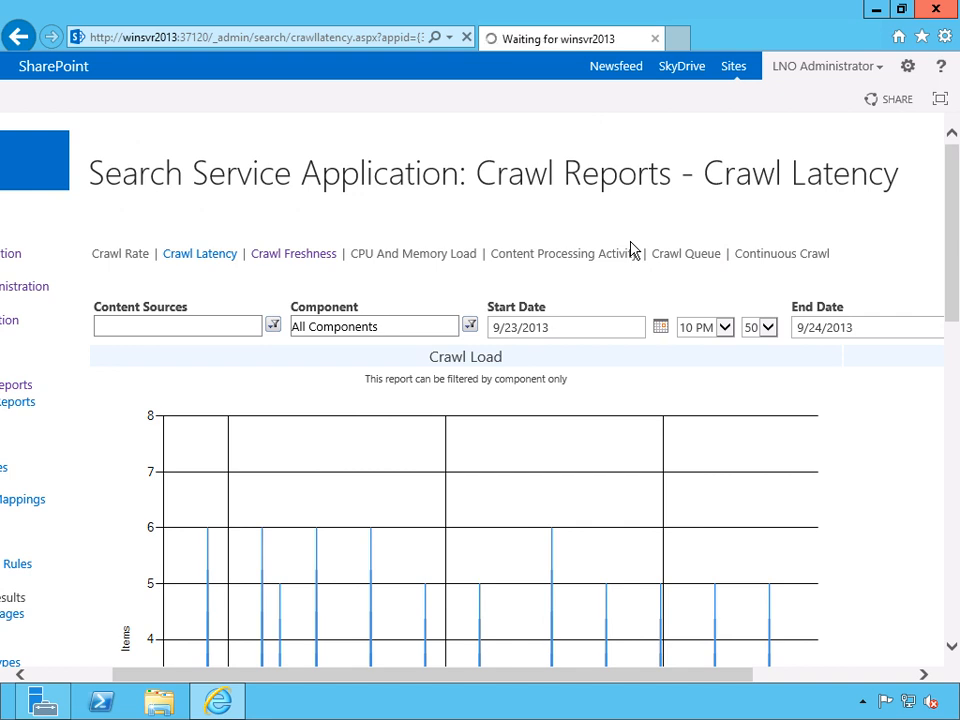
left_click_drag(489, 680, 580, 684)
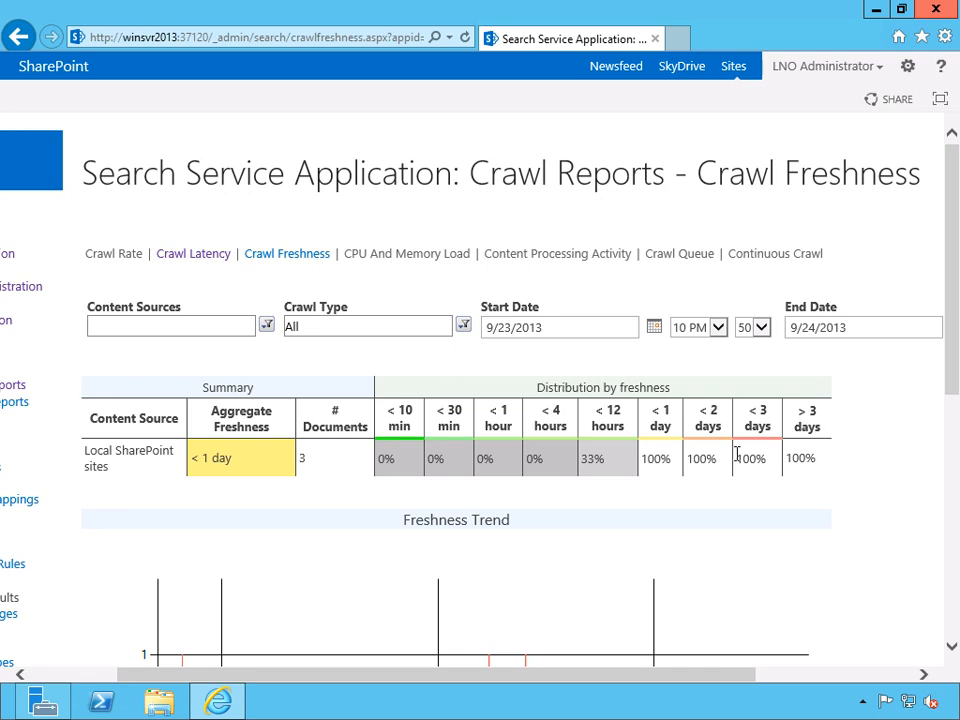
left_click_drag(957, 357, 957, 565)
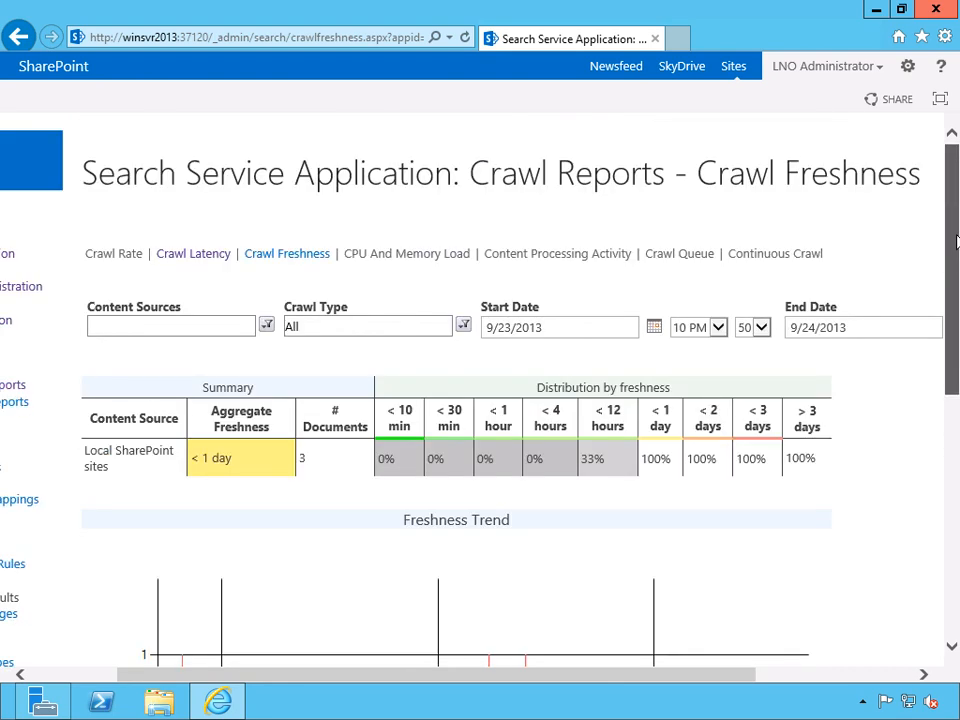
View the CPU And Memory Load report, examine its System Overview chart and check the components available for filtering.
left_click(368, 256)
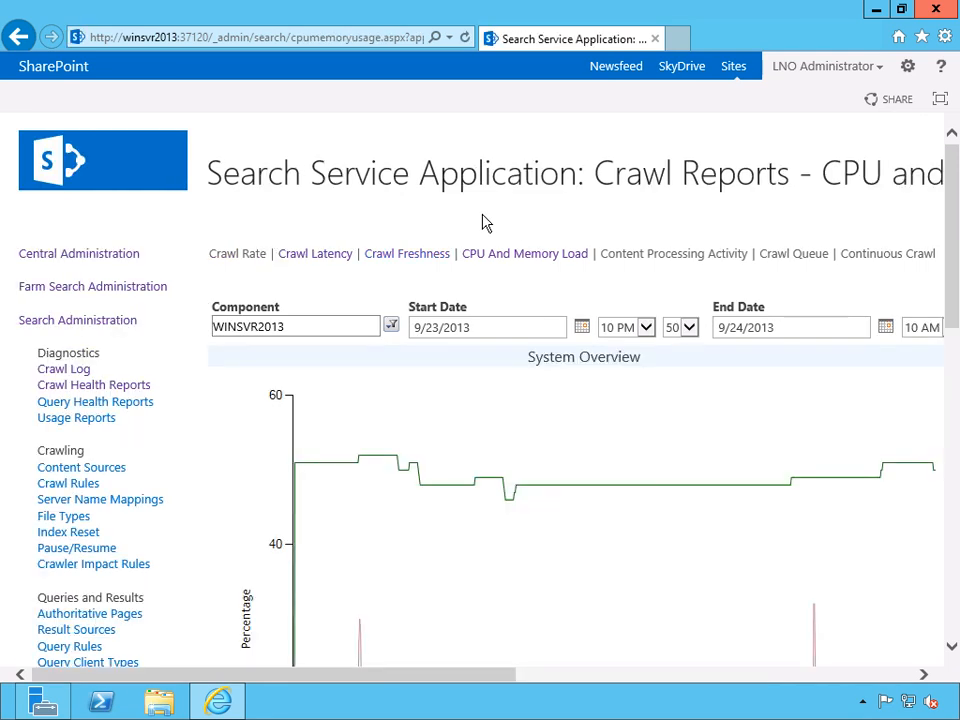
left_click_drag(955, 290, 955, 314)
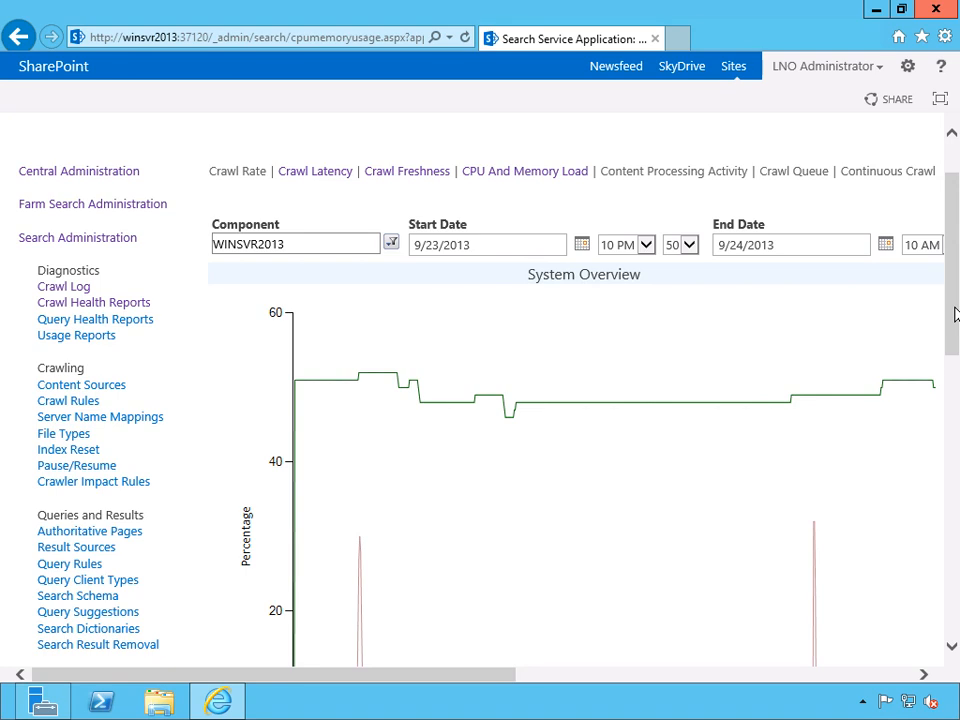
left_click(391, 244)
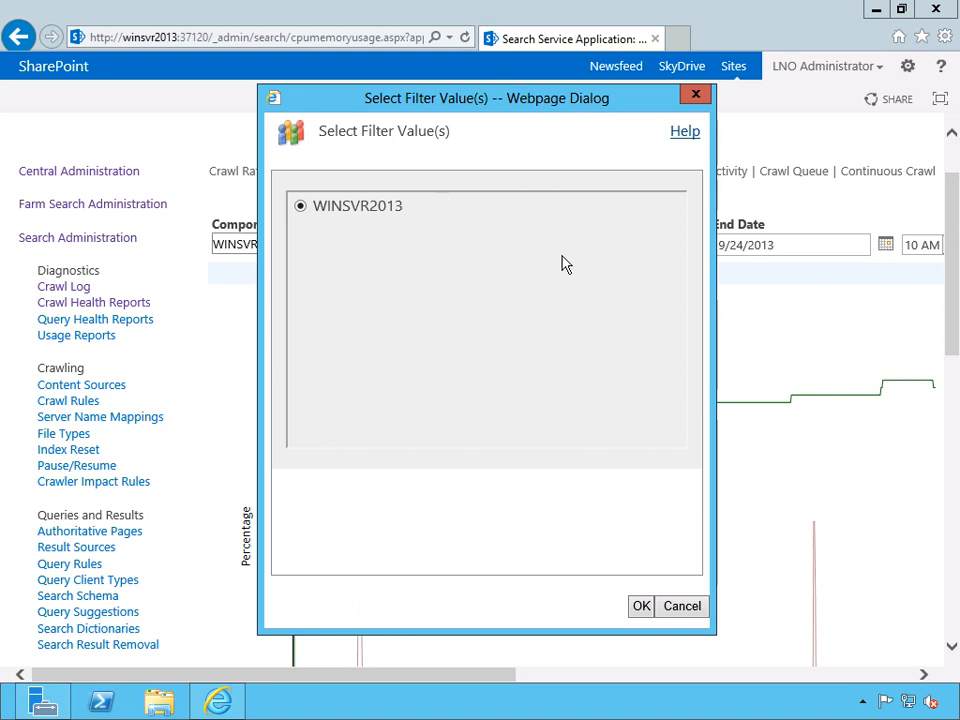
left_click(699, 94)
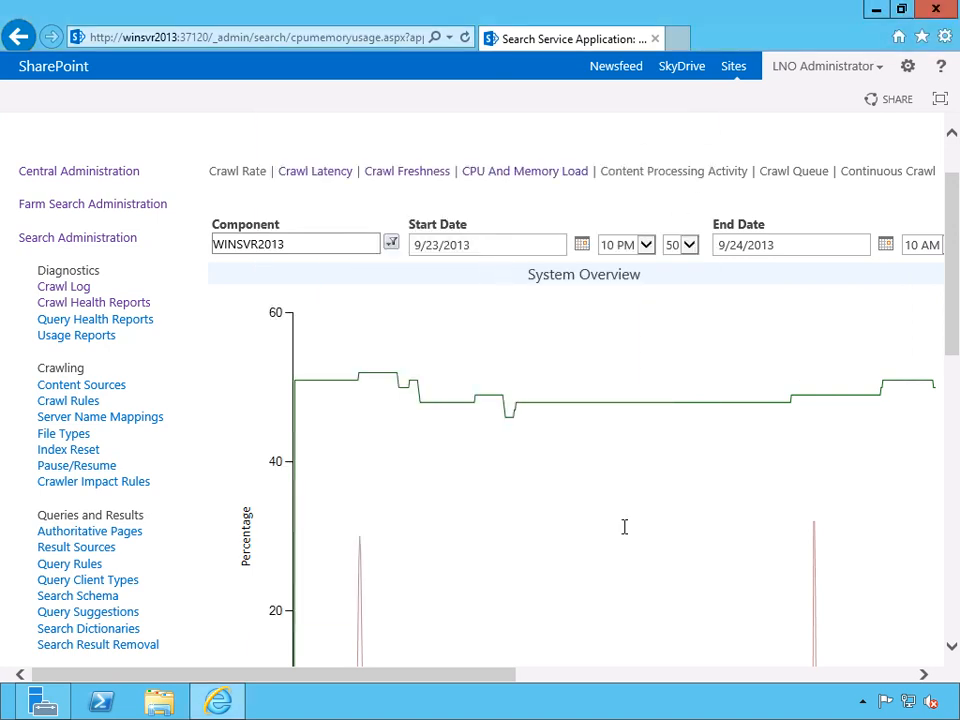
left_click_drag(481, 676, 418, 675)
Open the query health reports and check the filter values available for Client Type on the query latency trend.
left_click(116, 325)
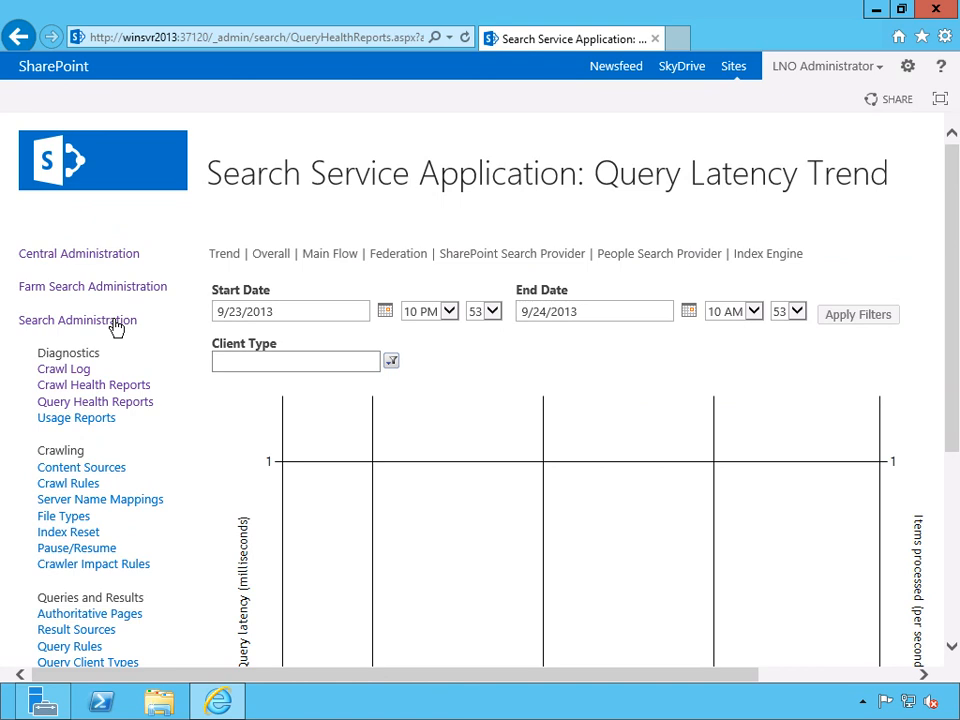
scroll(580, 210, "down", 1)
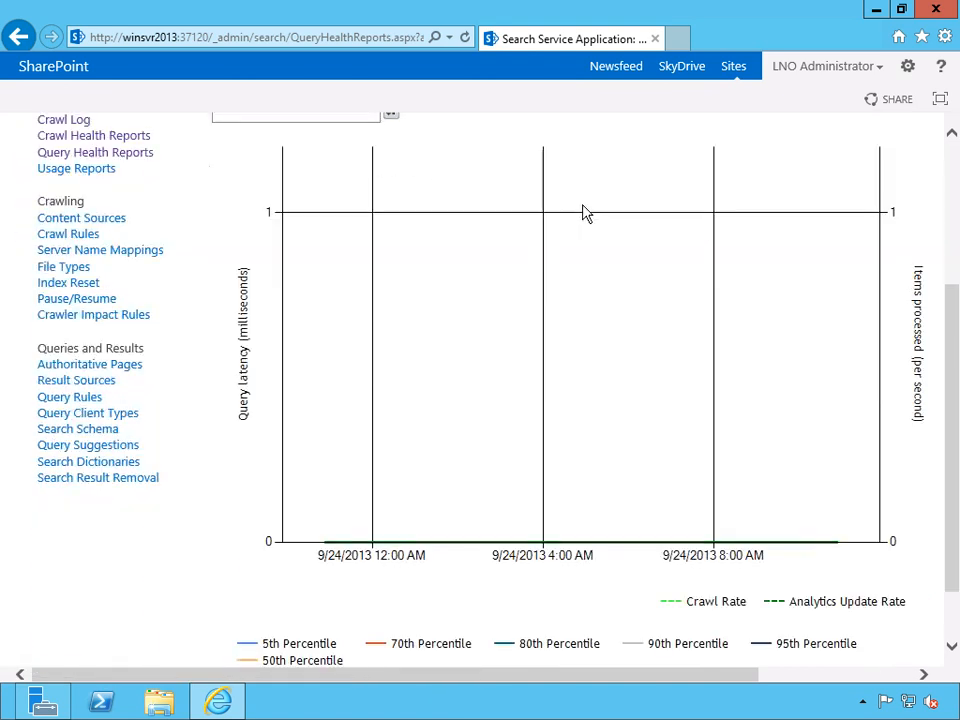
scroll(585, 213, "up", 1)
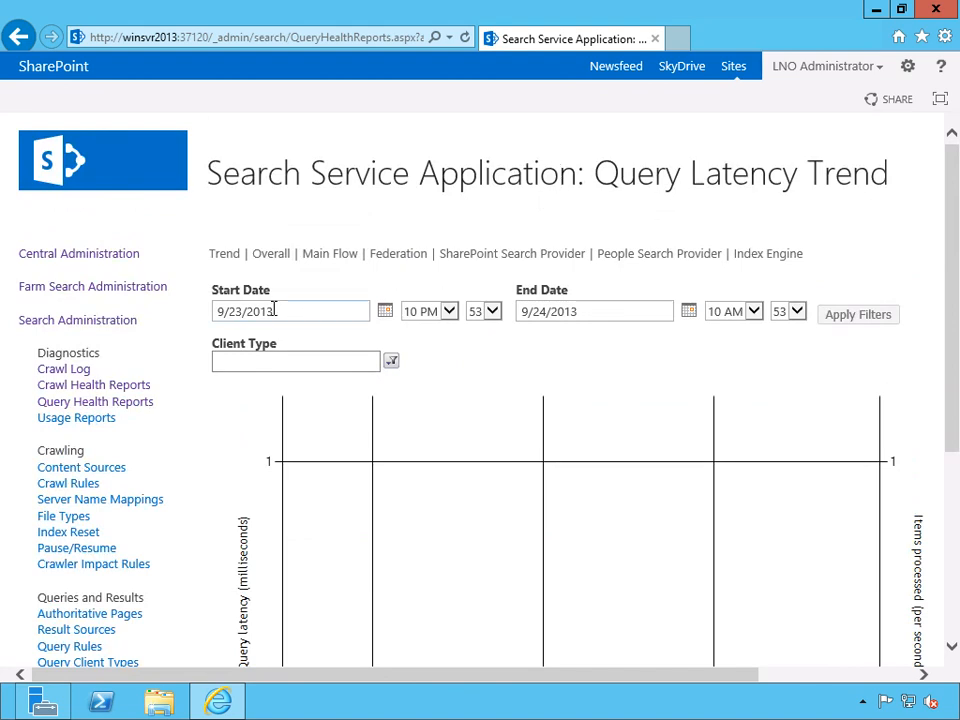
left_click(392, 362)
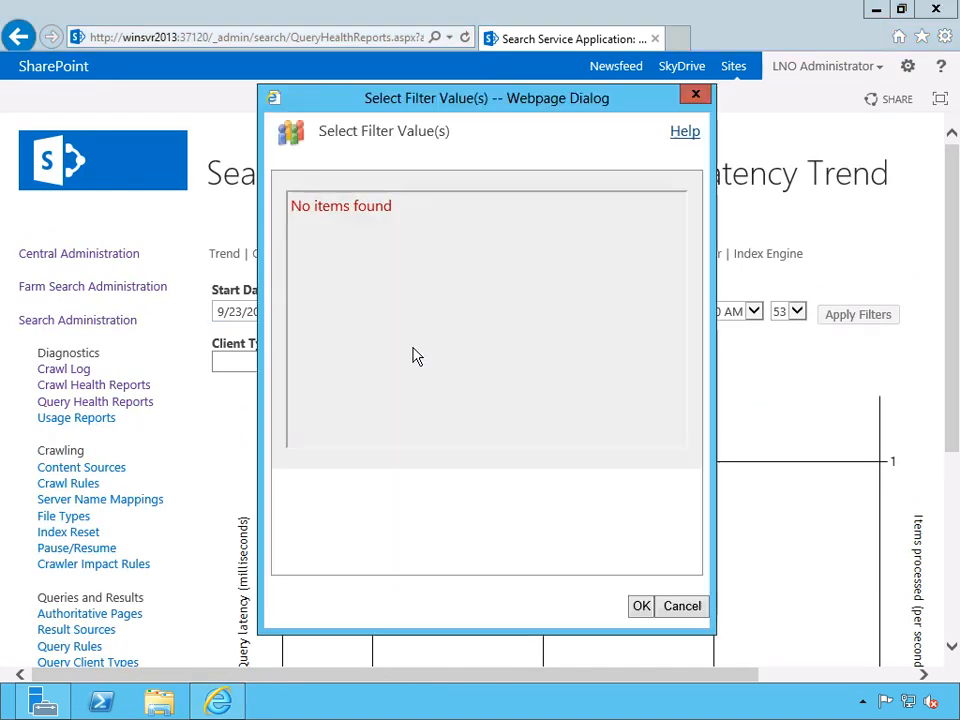
left_click(684, 607)
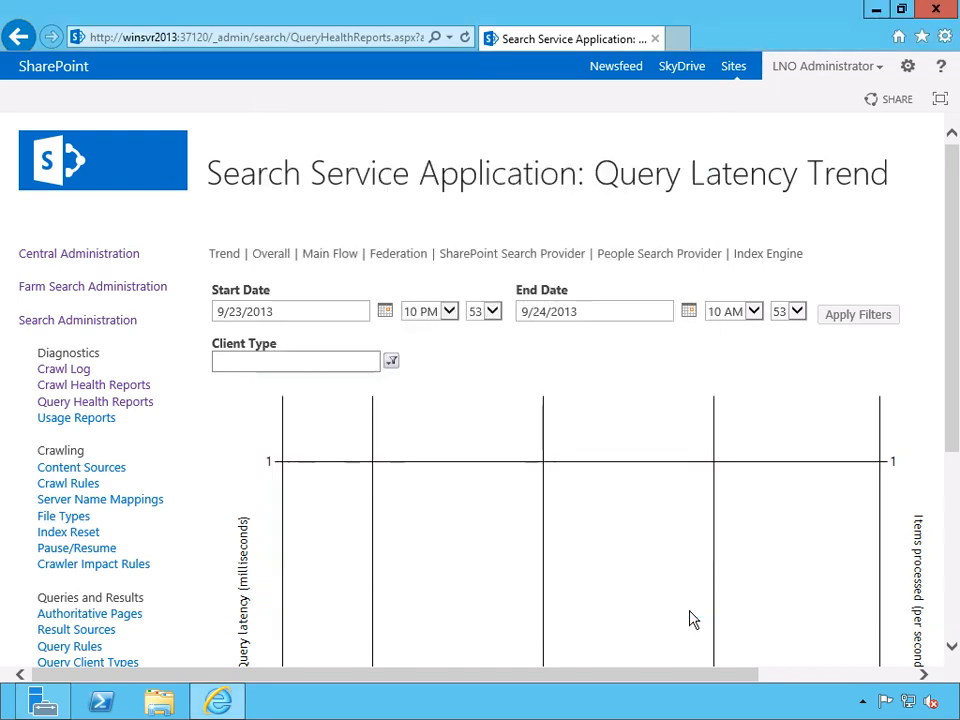
left_click(332, 363)
Examine the query latency Trend chart with its legend and view the Overall Query Latency report.
left_click(220, 254)
scroll(247, 444, "down", 5)
scroll(247, 444, "down", 2)
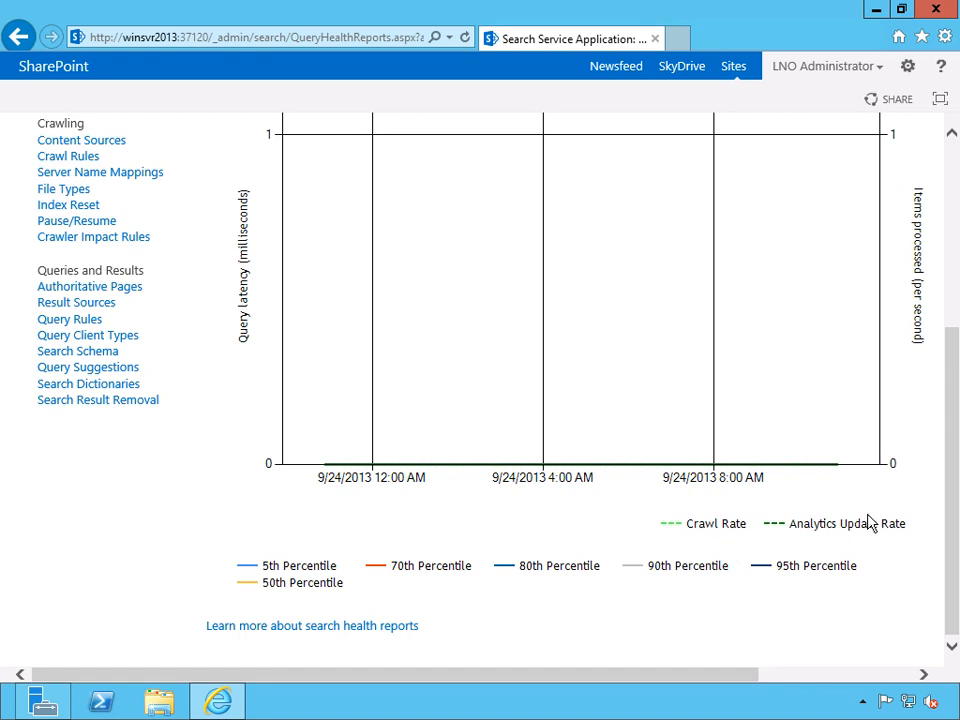
scroll(870, 522, "up", 5)
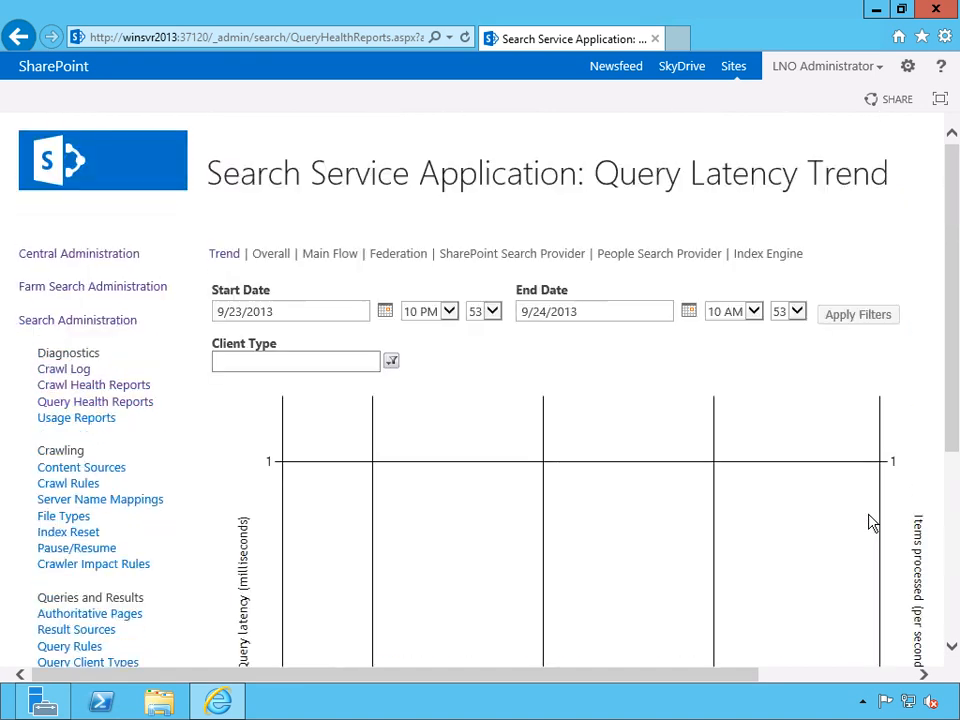
left_click(271, 256)
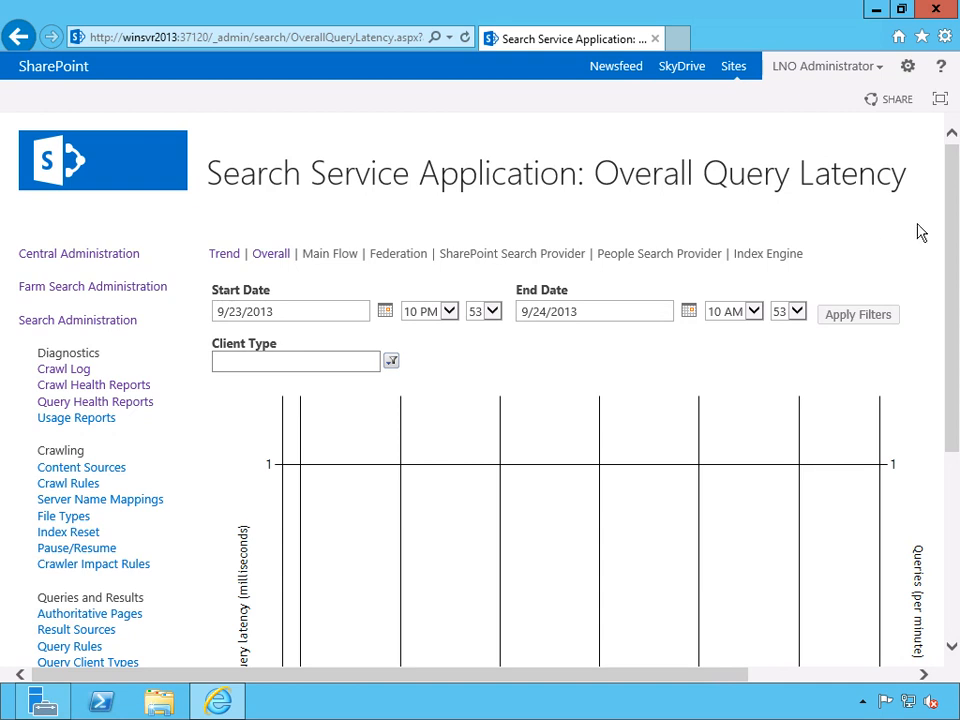
mouse_move(952, 225)
left_mouse_down()
mouse_move(952, 410)
mouse_move(952, 215)
left_mouse_up()
Open the usage reports page and read through the listed usage and search reports with their descriptions.
left_click(79, 419)
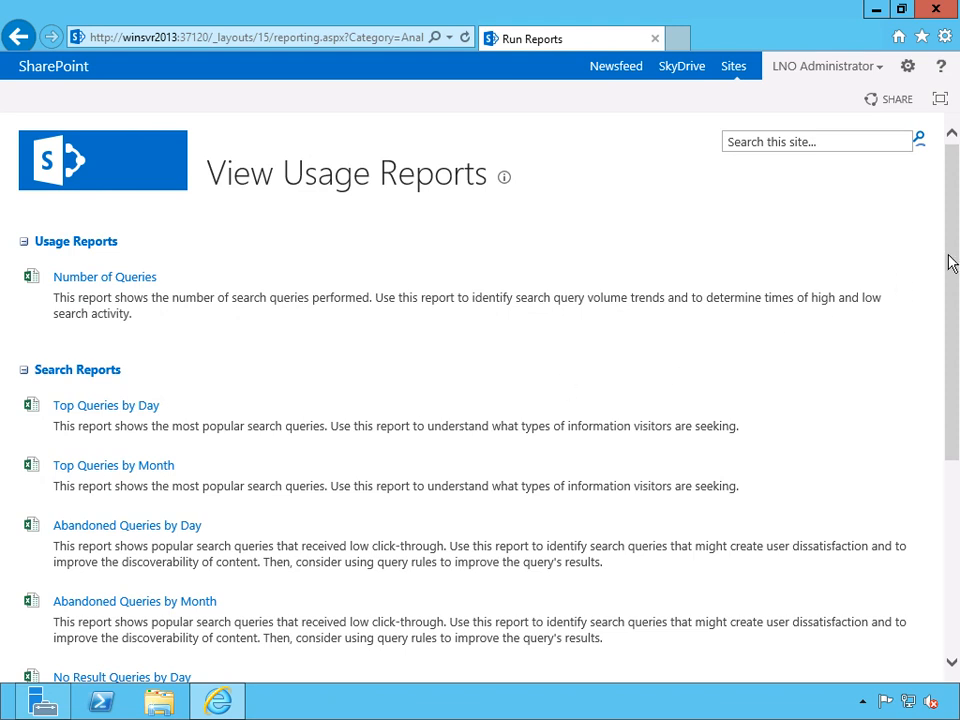
left_click_drag(950, 261, 952, 325)
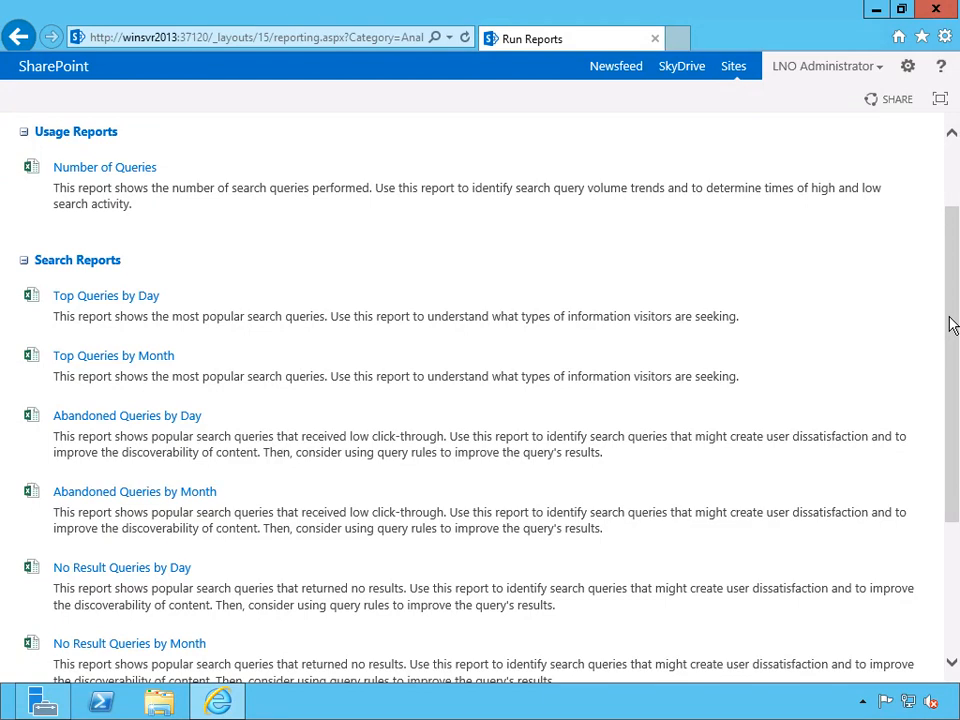
left_click_drag(950, 323, 952, 402)
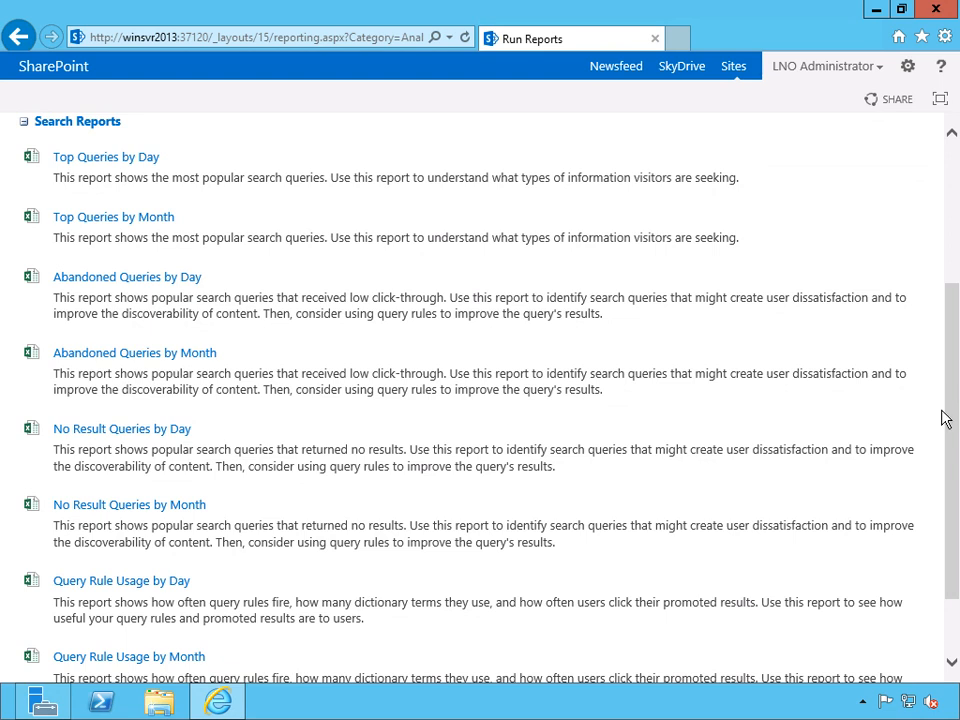
left_click_drag(951, 404, 953, 201)
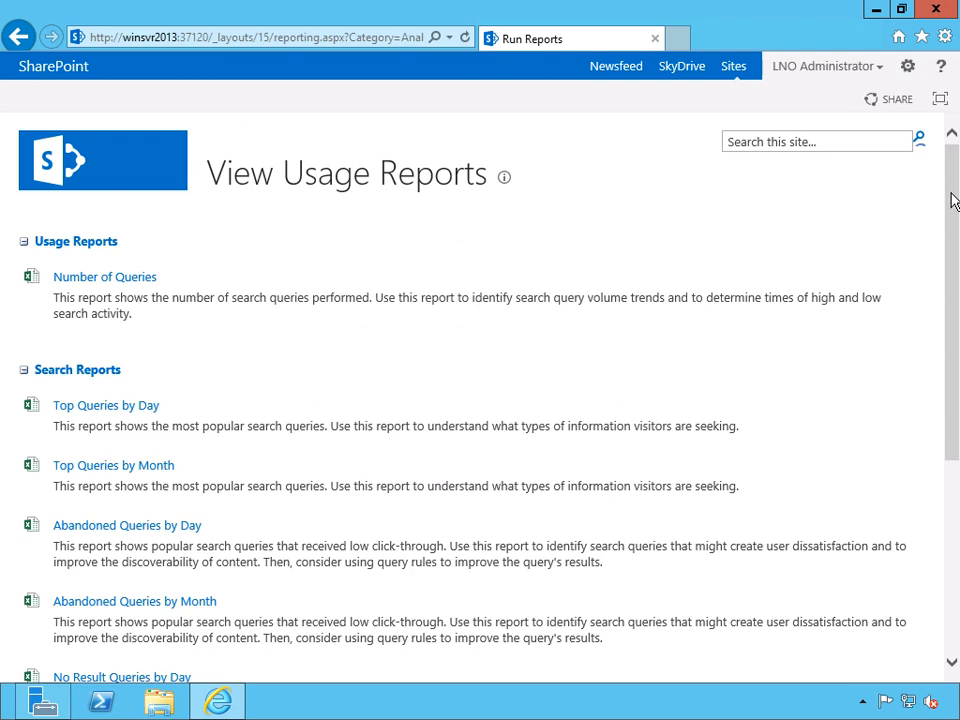
Return to Search Administration, review the system status, and open the Content Sources list with all its crawl columns.
left_click(18, 36)
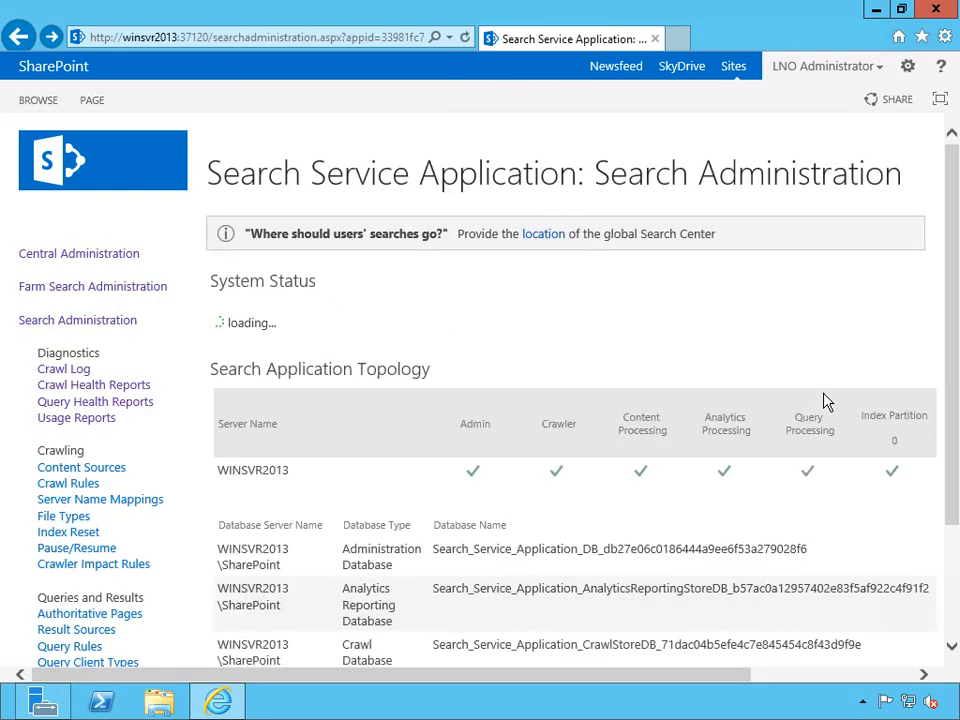
left_click_drag(954, 306, 956, 390)
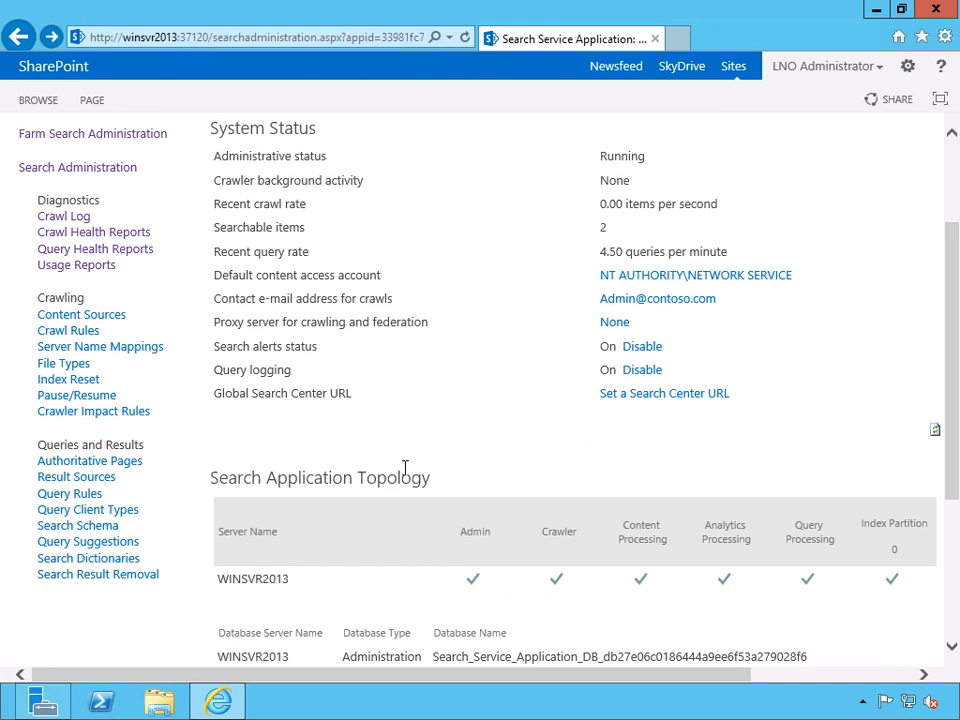
left_click(105, 318)
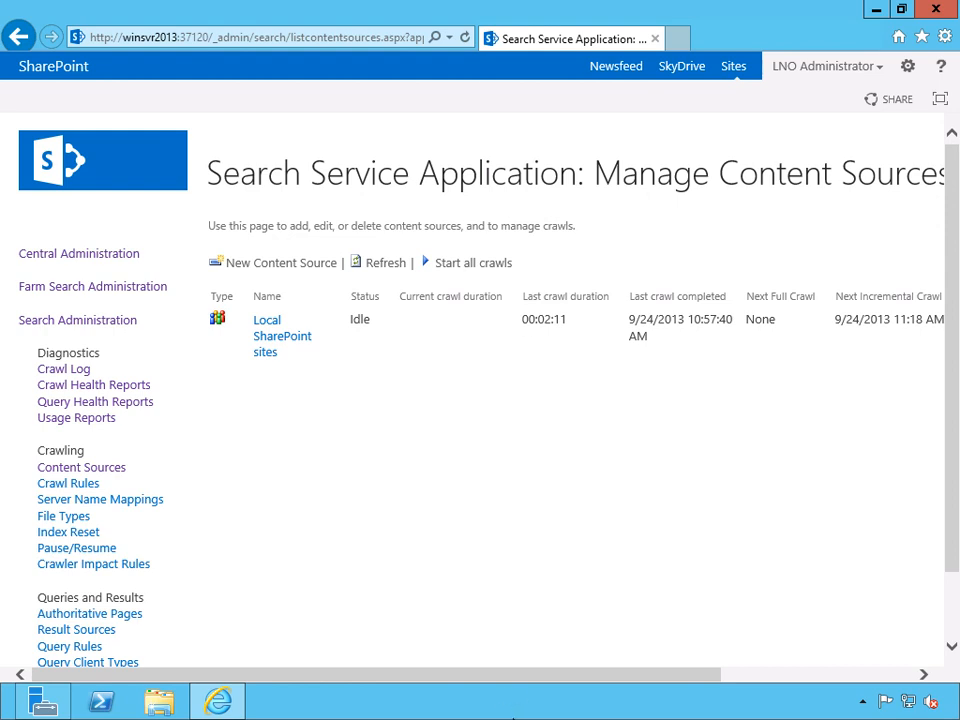
left_click_drag(510, 681, 596, 681)
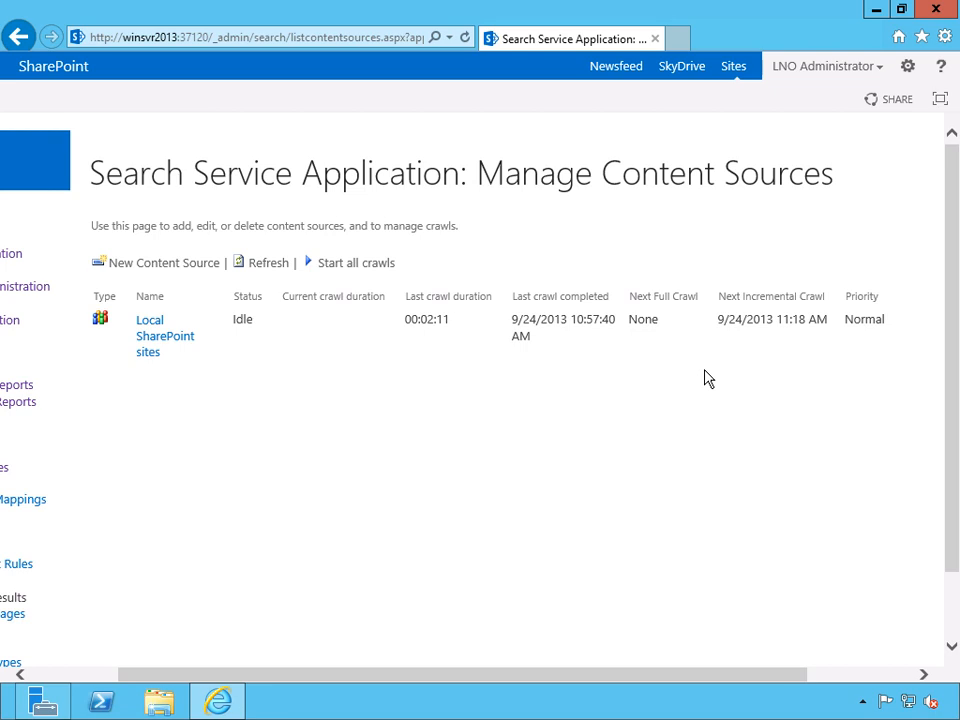
Open the Local SharePoint sites content source for editing and examine its content source details and start addresses.
left_click(207, 340)
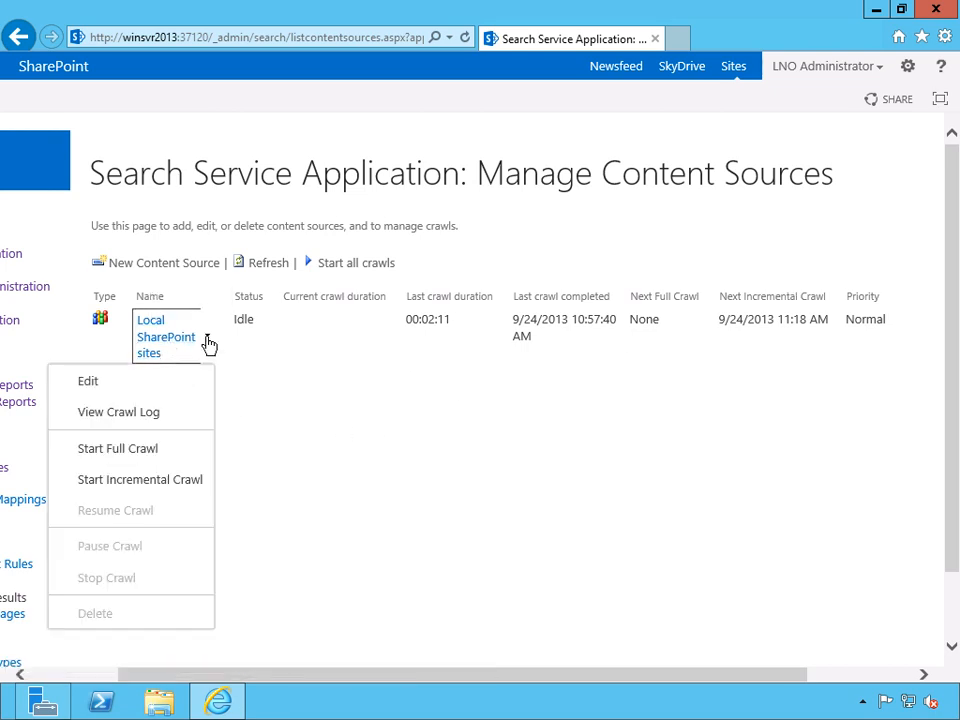
left_click(90, 383)
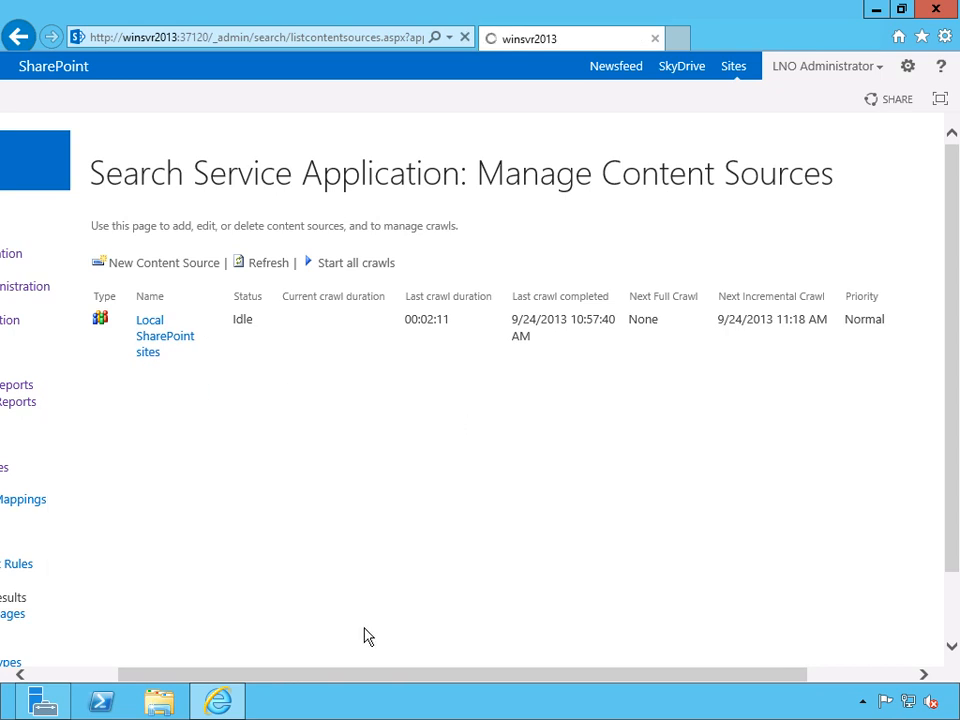
left_click_drag(343, 679, 264, 678)
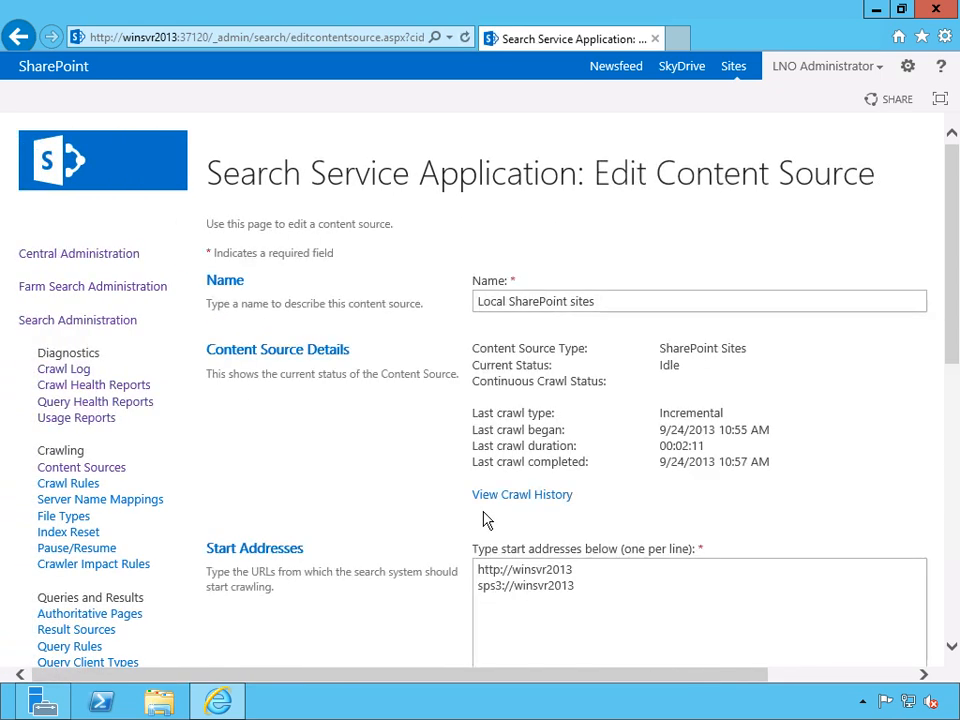
scroll(836, 407, "down", 3)
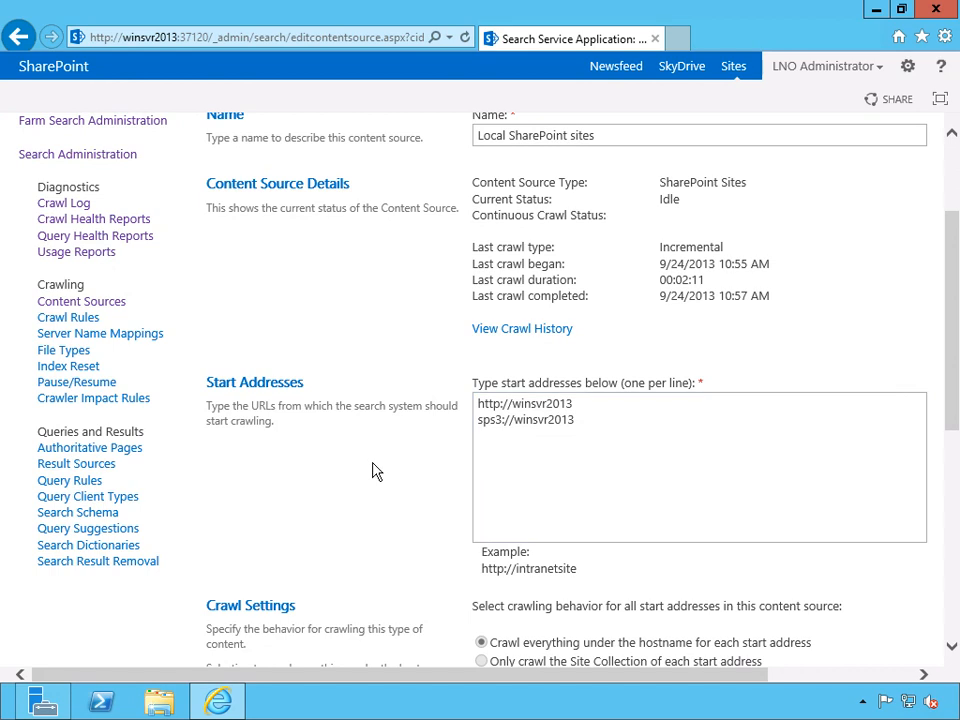
scroll(375, 470, "down", 3)
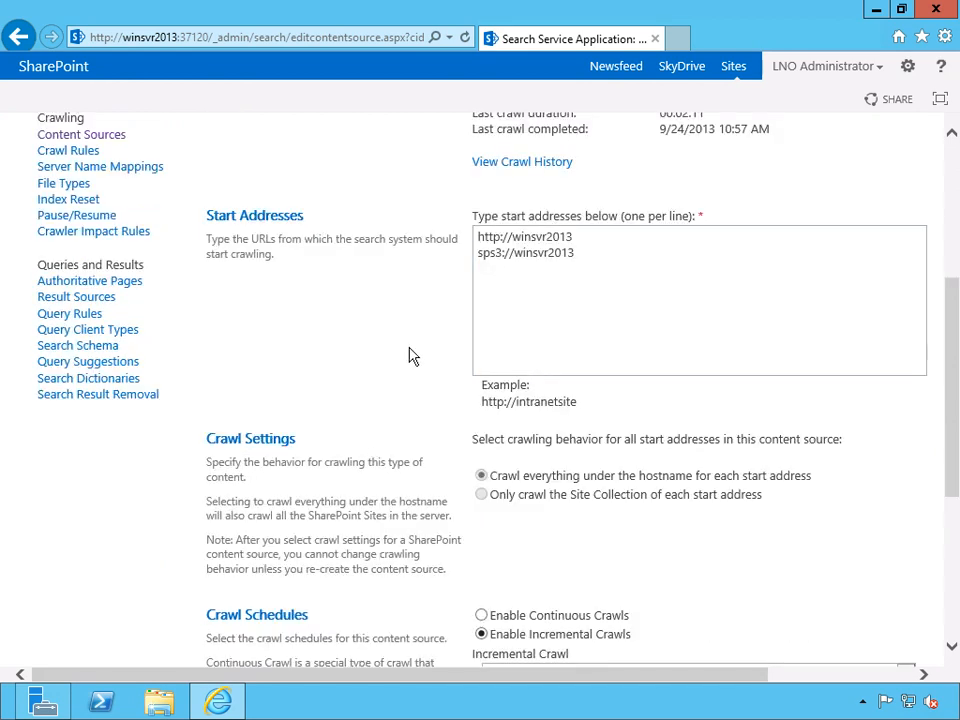
scroll(411, 356, "up", 5)
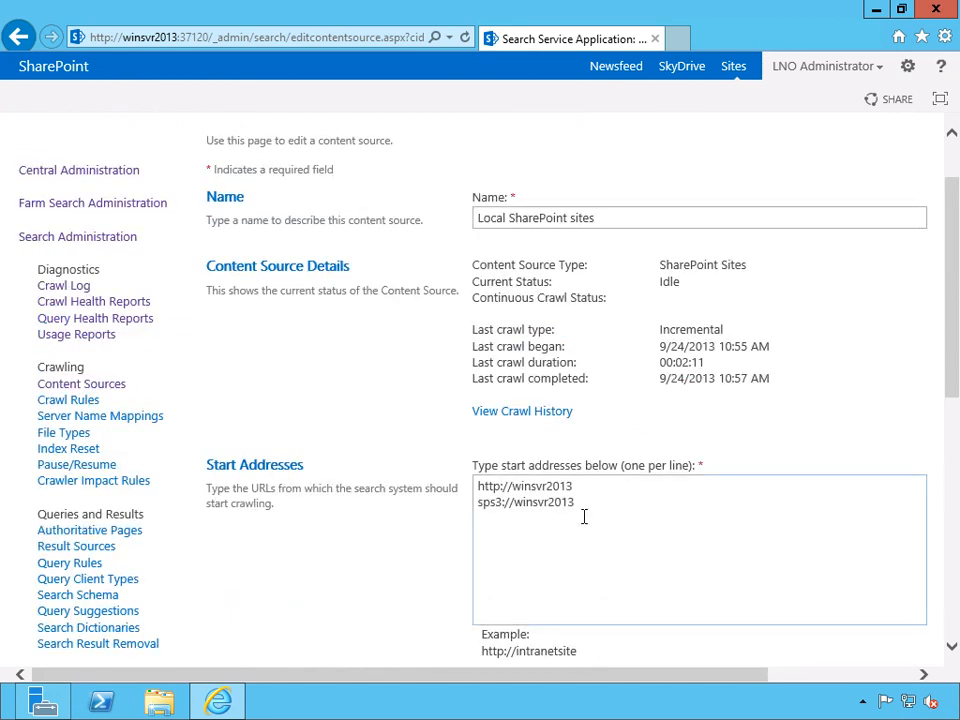
scroll(422, 409, "down", 2)
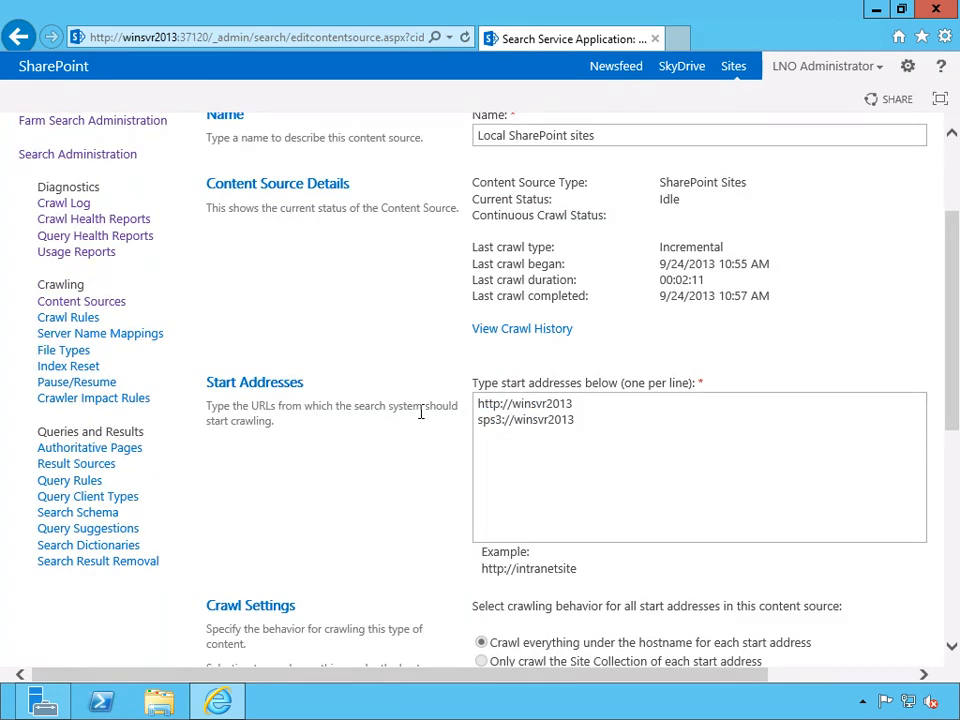
Examine the content source's crawl settings and crawl schedules, and check the Full Crawl and content source priority options.
scroll(421, 412, "down", 5)
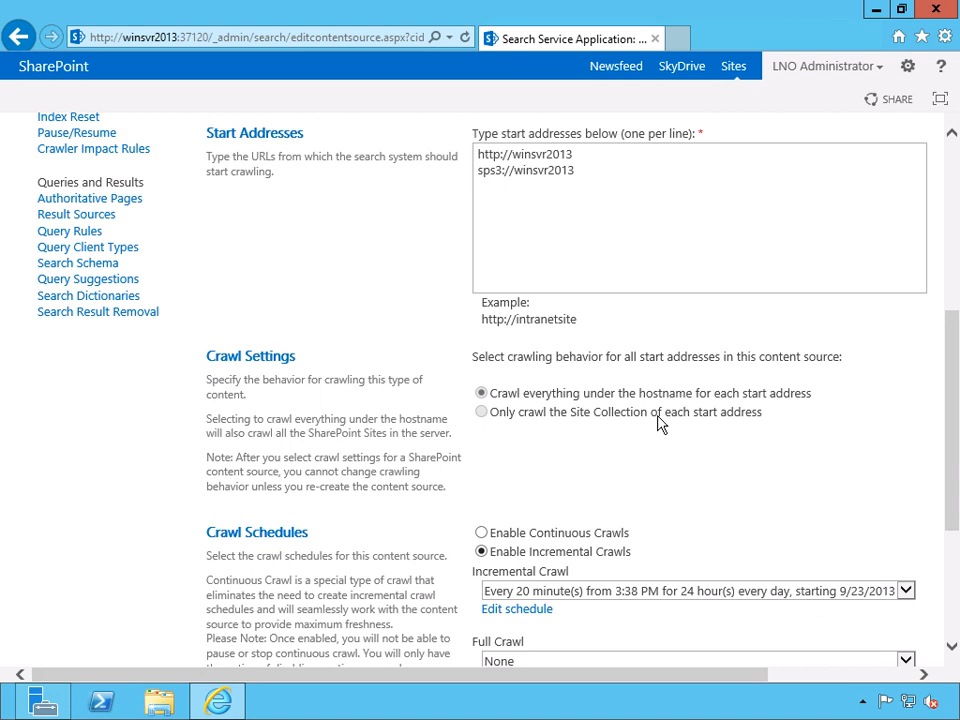
scroll(398, 452, "down", 2)
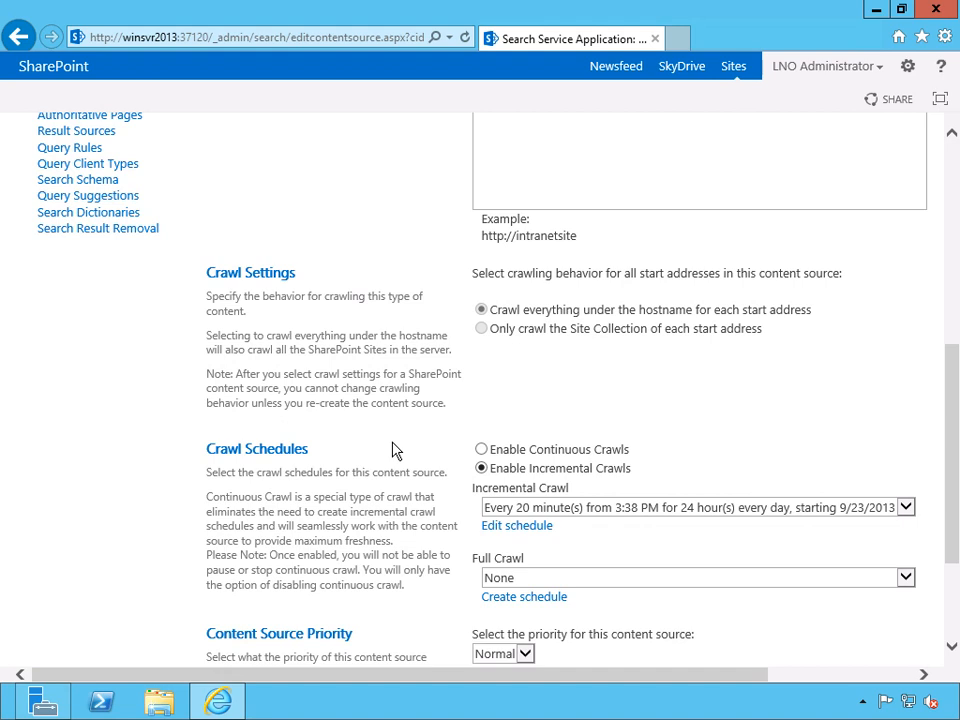
scroll(395, 450, "down", 2)
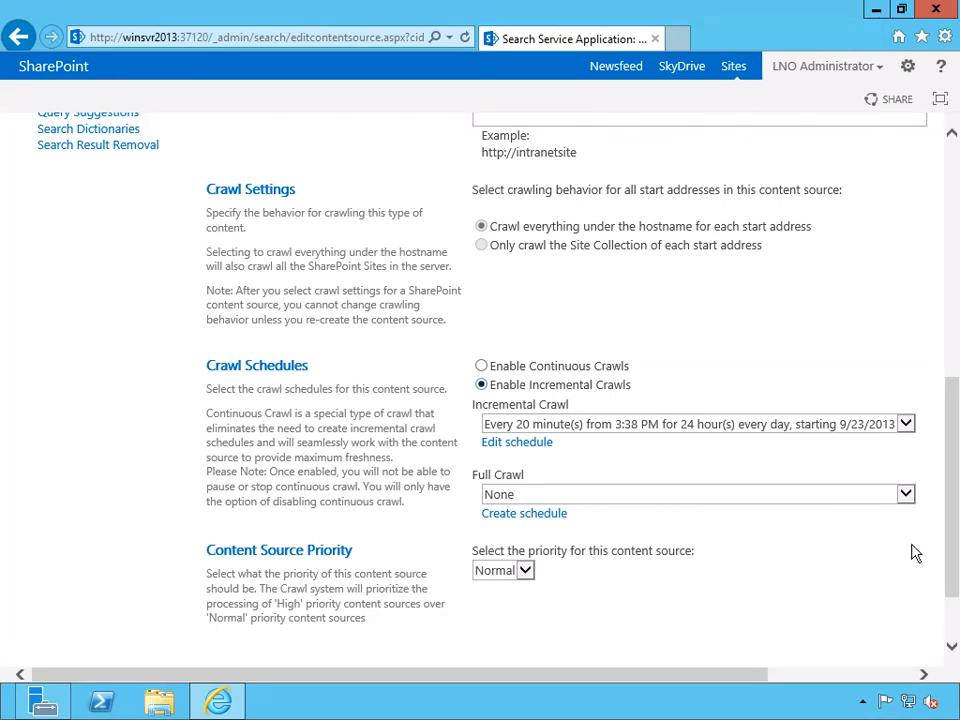
left_click(907, 498)
left_click(921, 466)
left_click(526, 572)
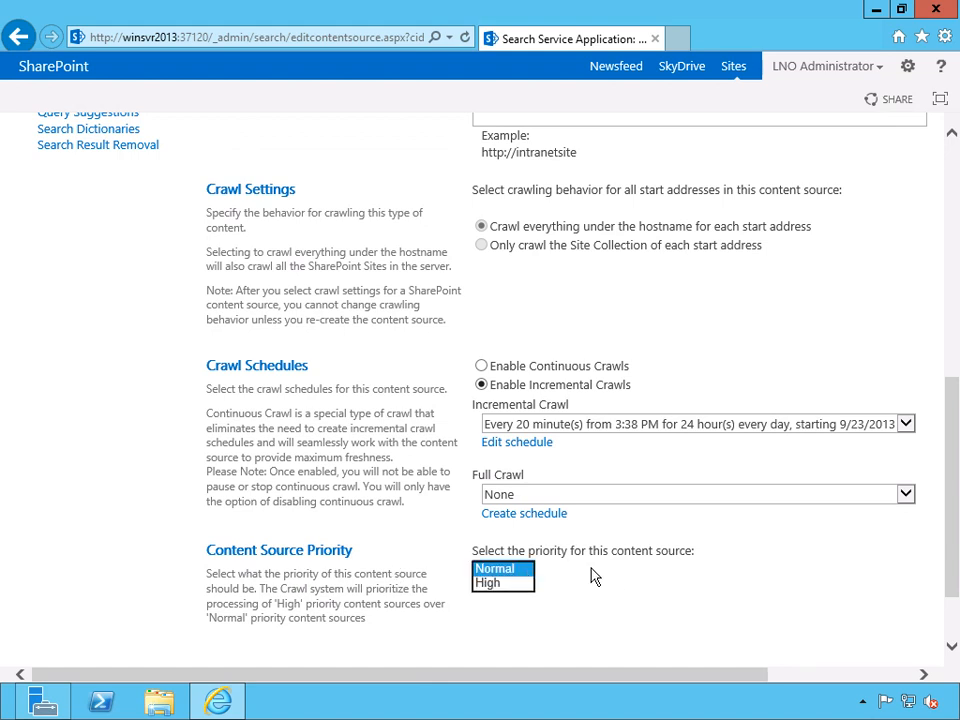
left_click(670, 578)
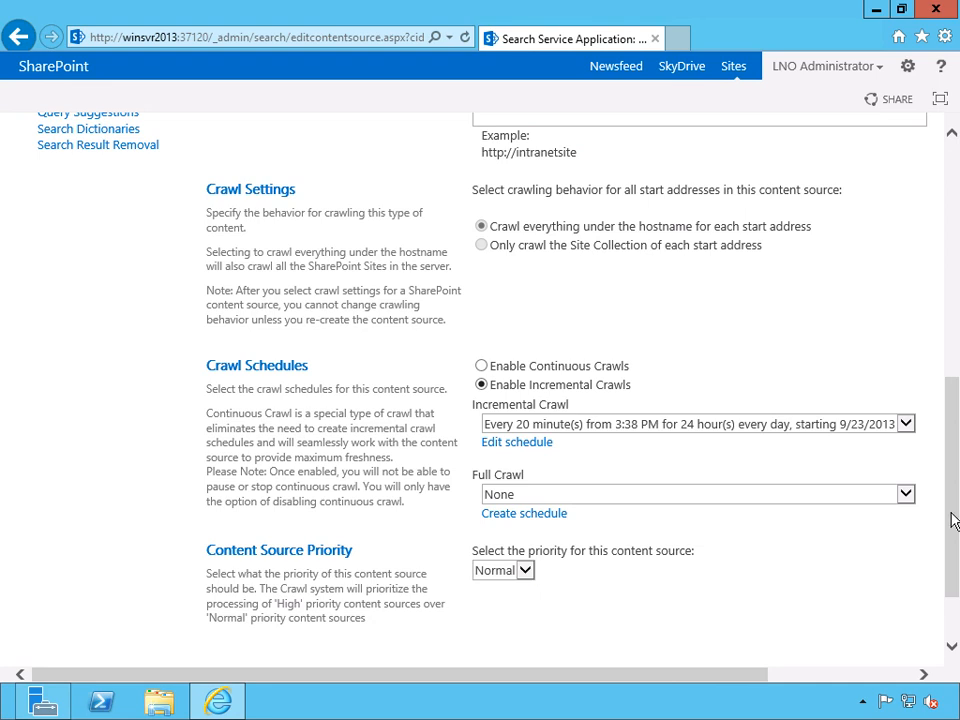
Leave the content source's settings without saving, examine the crawl actions available for Local SharePoint sites, and refresh its crawl status.
left_click_drag(952, 520, 953, 578)
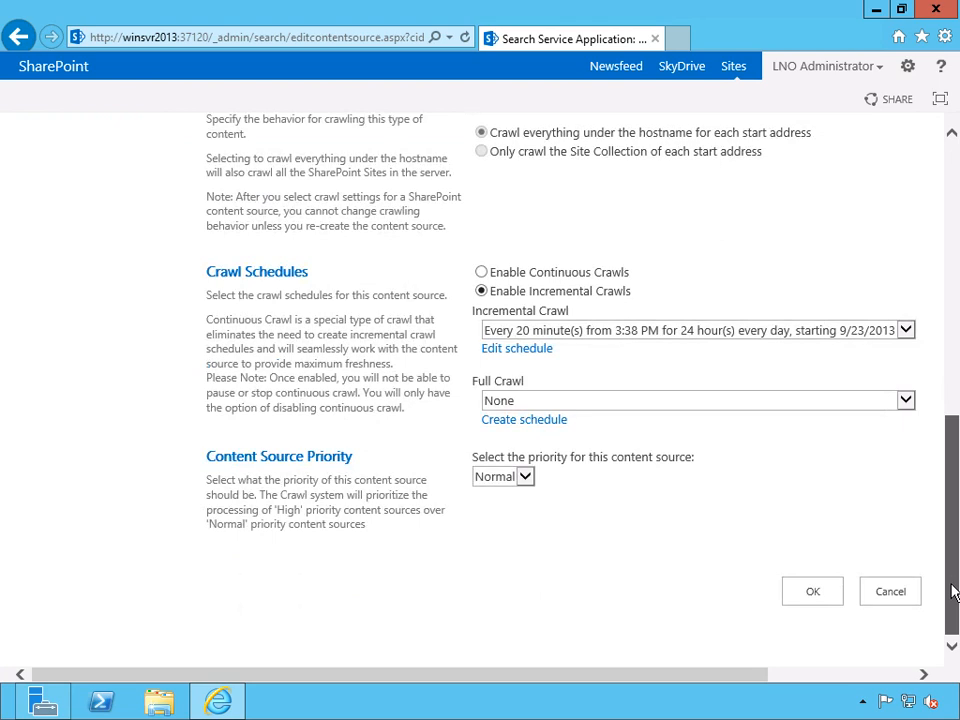
left_click(891, 593)
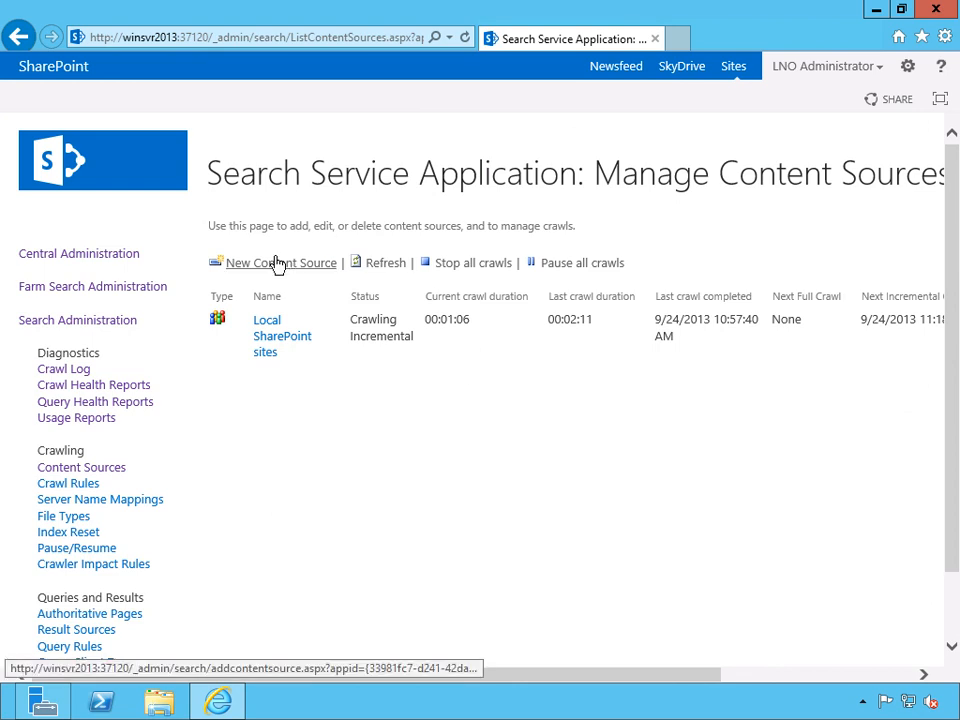
left_click(325, 336)
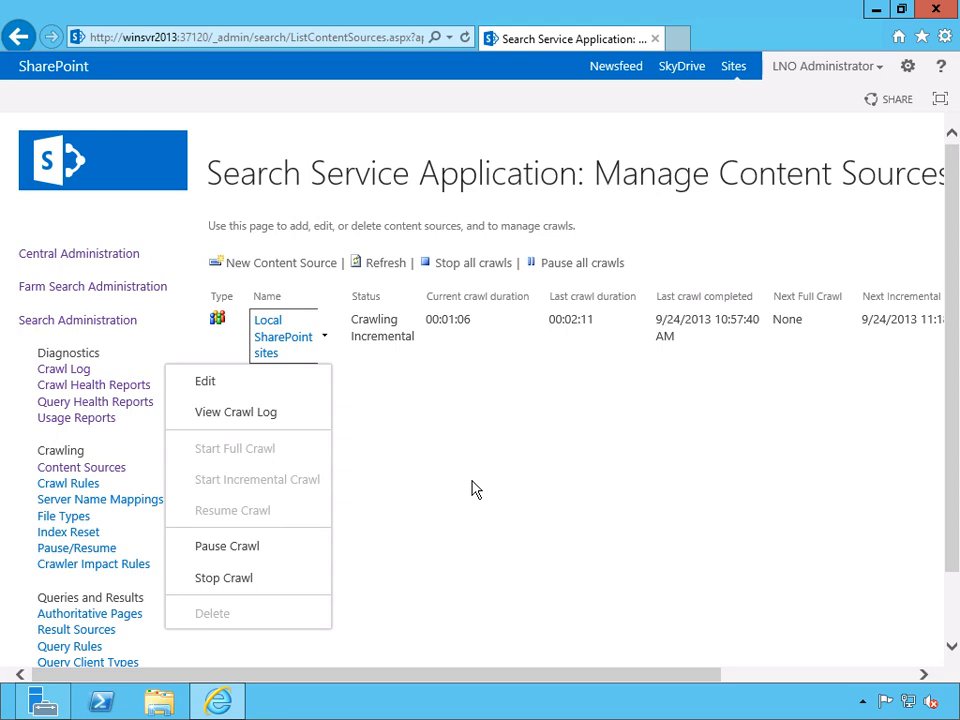
left_click(493, 418)
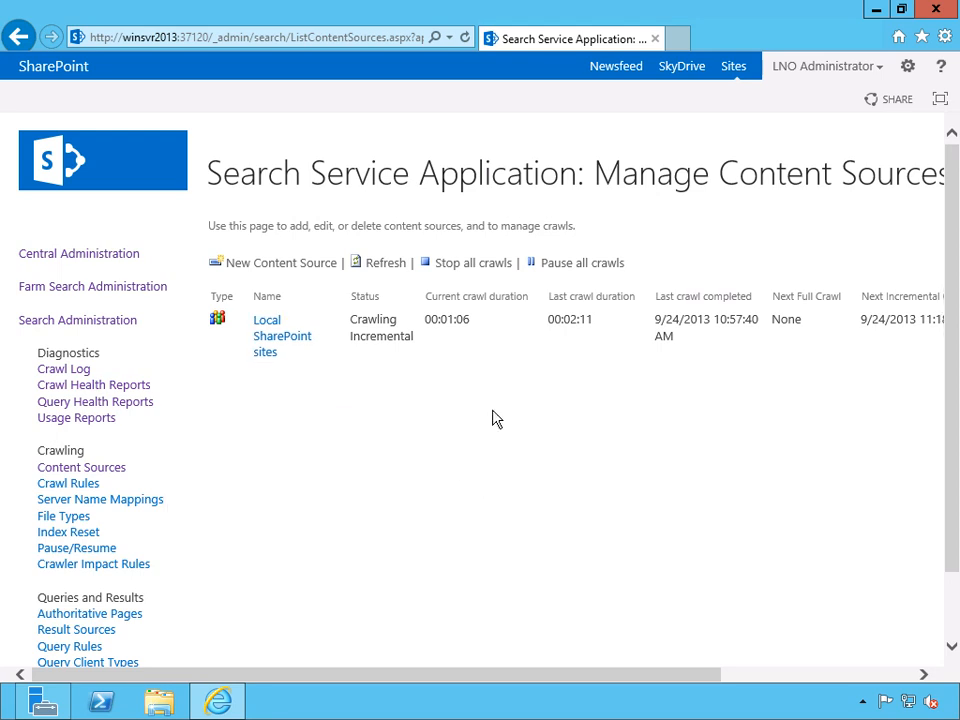
left_click(325, 337)
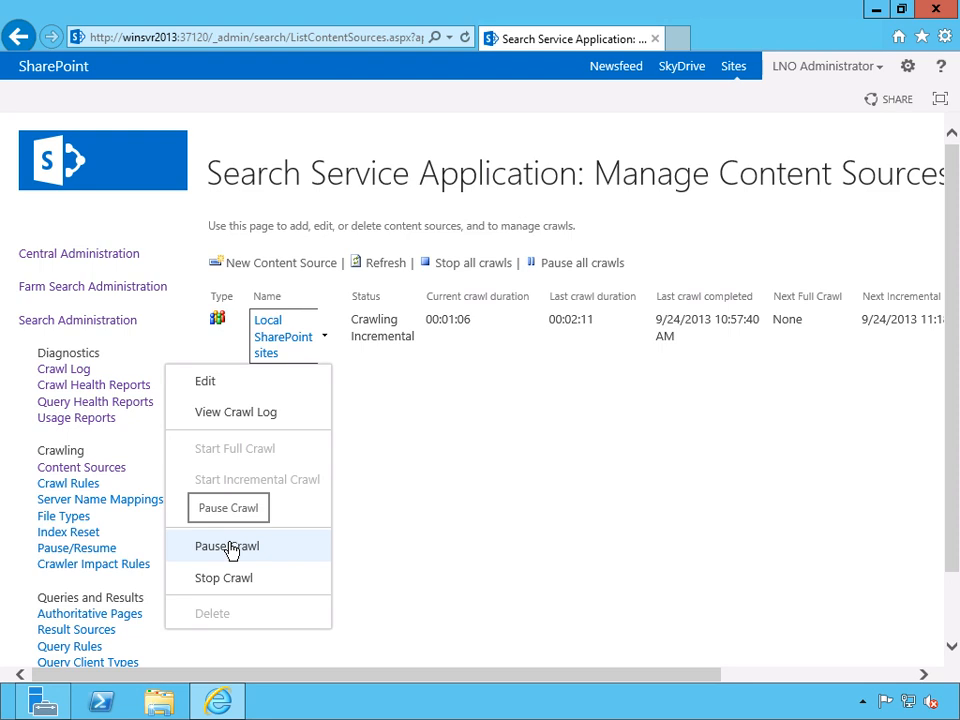
left_click(437, 551)
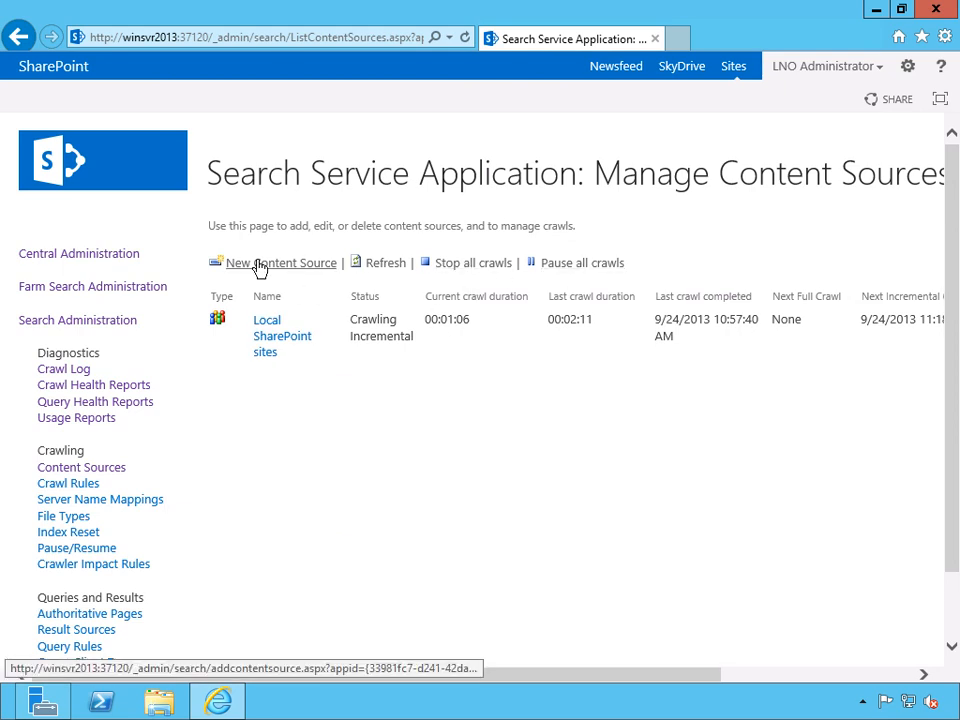
left_click(392, 266)
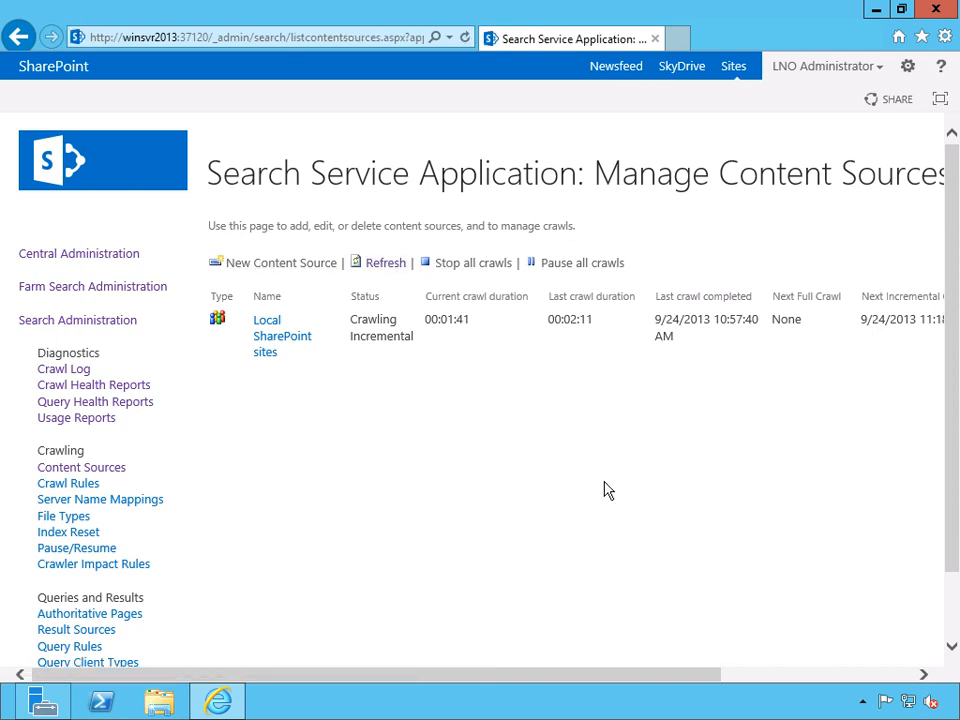
Start a new content source and name it TechNet.Microsoft.com.
left_click(294, 266)
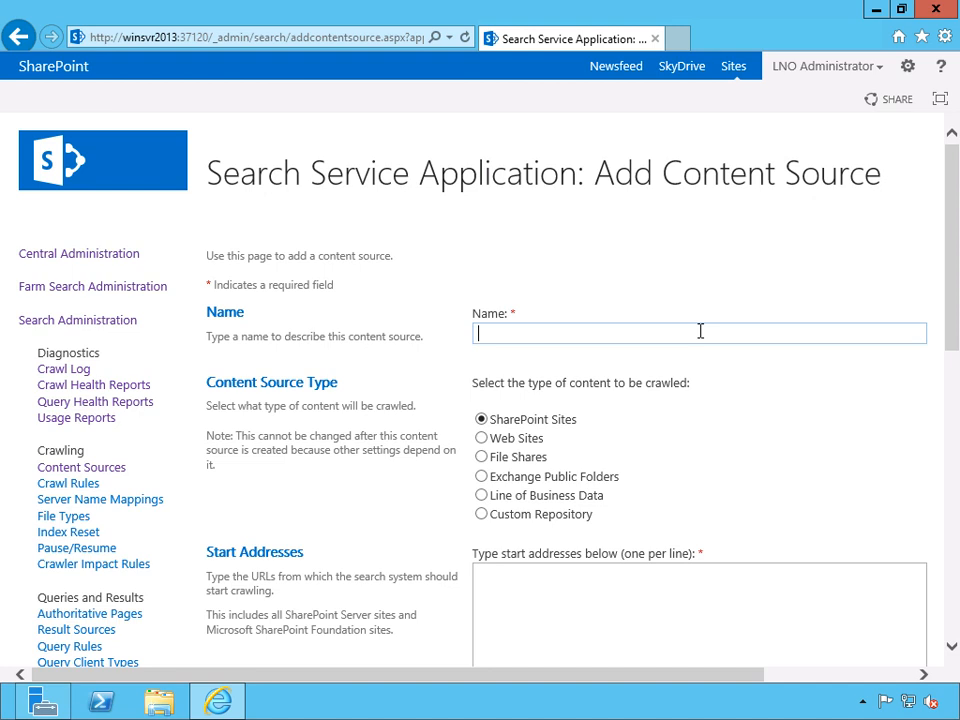
type("MSDN")
key("BackSpace")
key("BackSpace")
key("BackSpace")
key("BackSpace")
key("BackSpace")
type("TechNet.Microsof")
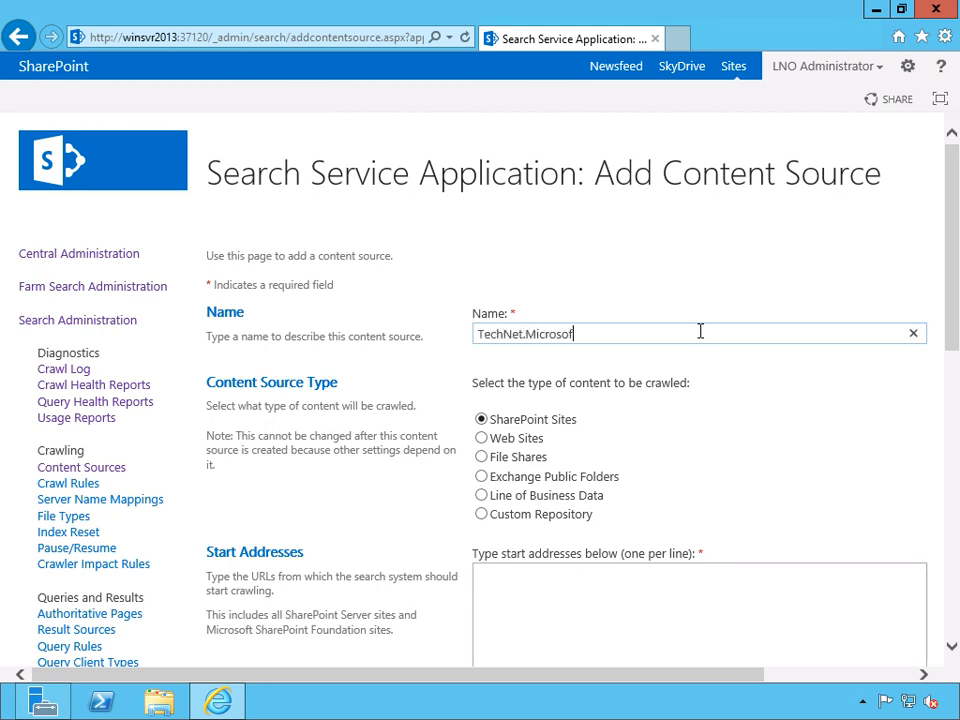
type("t.com")
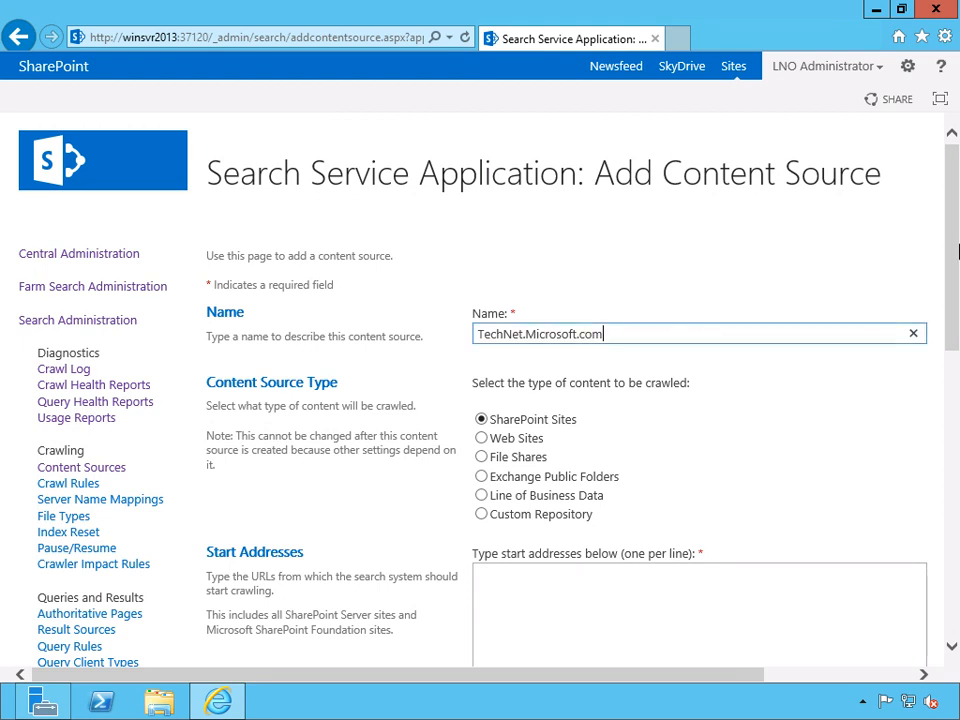
Set the content source type to Web Sites and review the start address and crawl settings offered for it.
left_click_drag(951, 214, 951, 251)
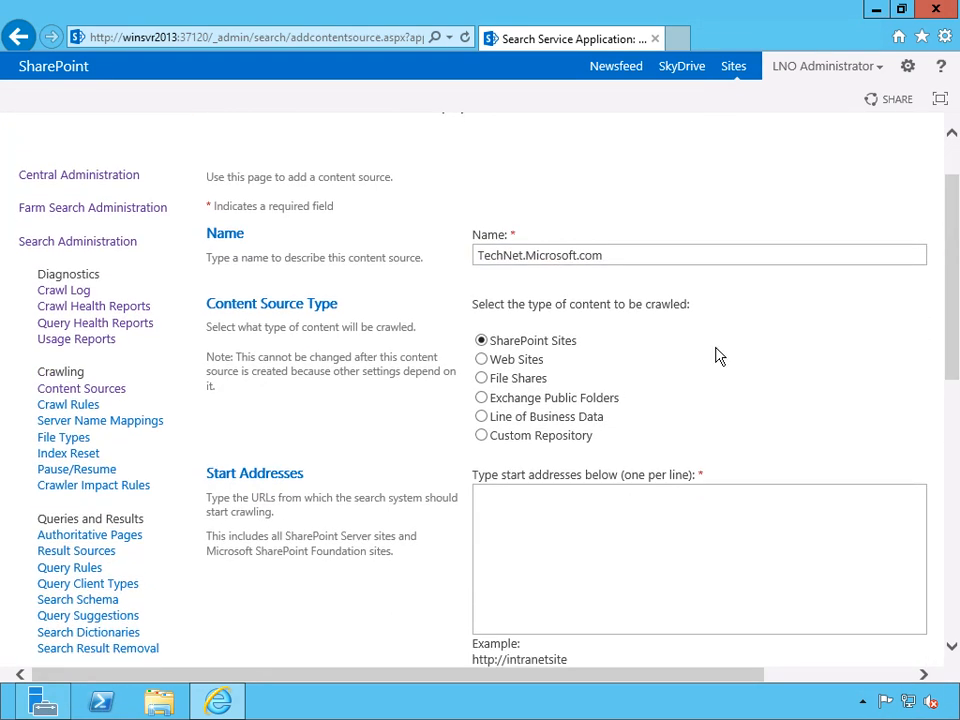
left_click(482, 360)
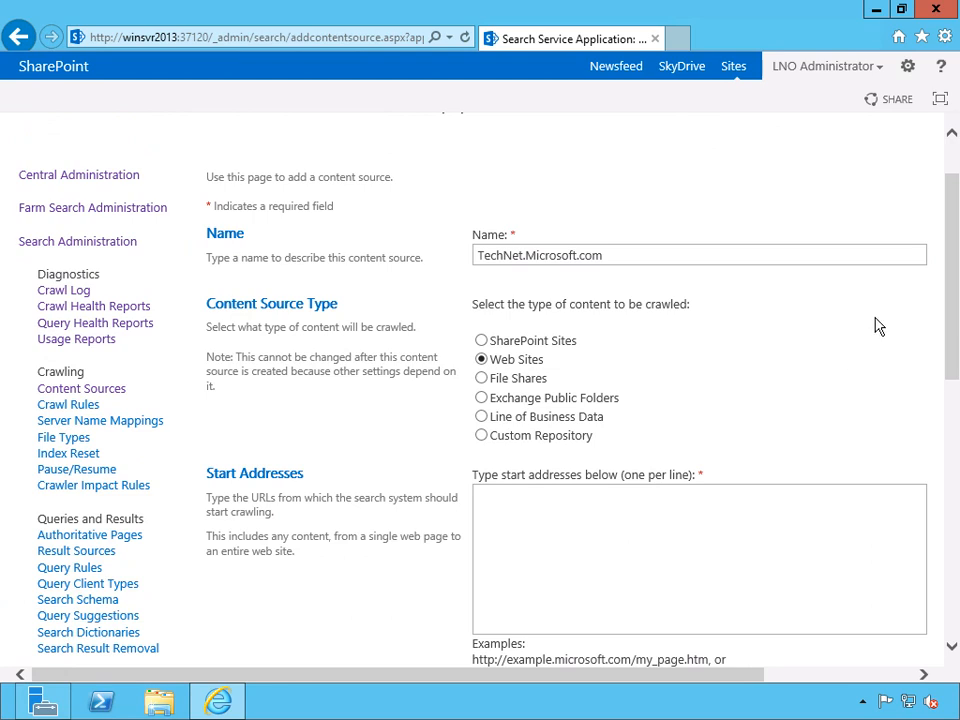
left_click_drag(955, 244, 951, 281)
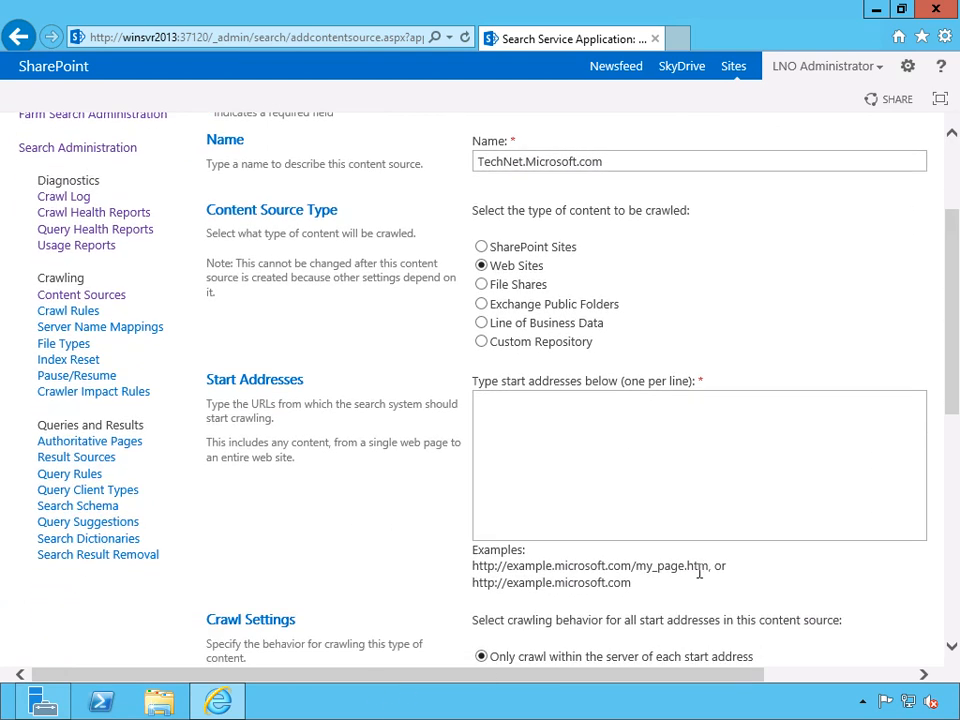
scroll(735, 580, "down", 3)
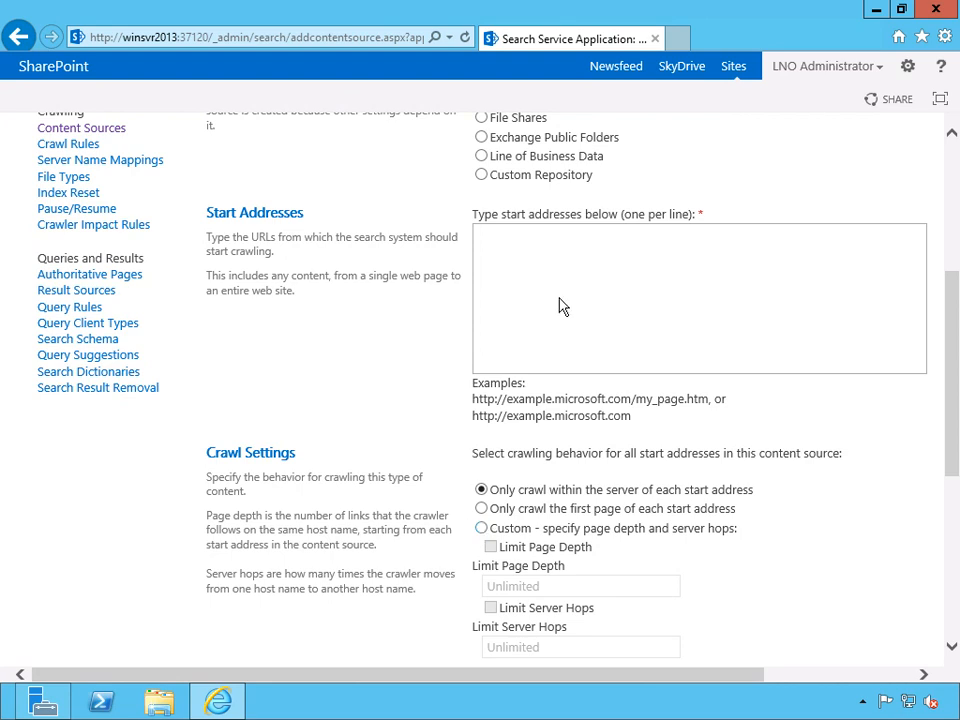
Copy the content source's name TechNet.Microsoft.com into the start addresses.
scroll(620, 380, "up", 5)
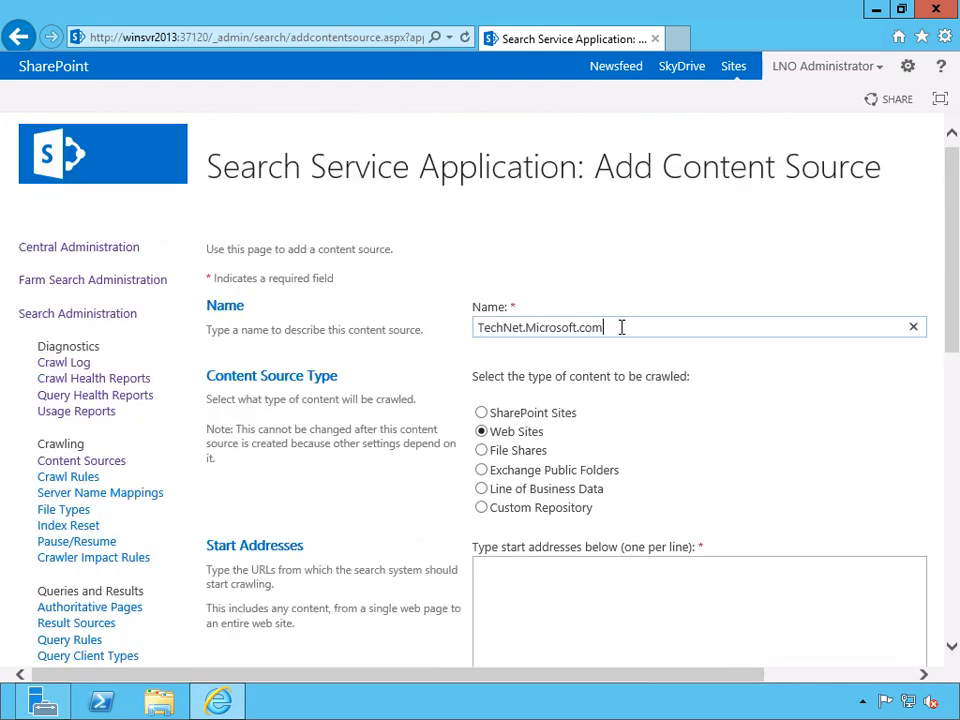
left_click_drag(621, 322, 471, 326)
key("ctrl+c")
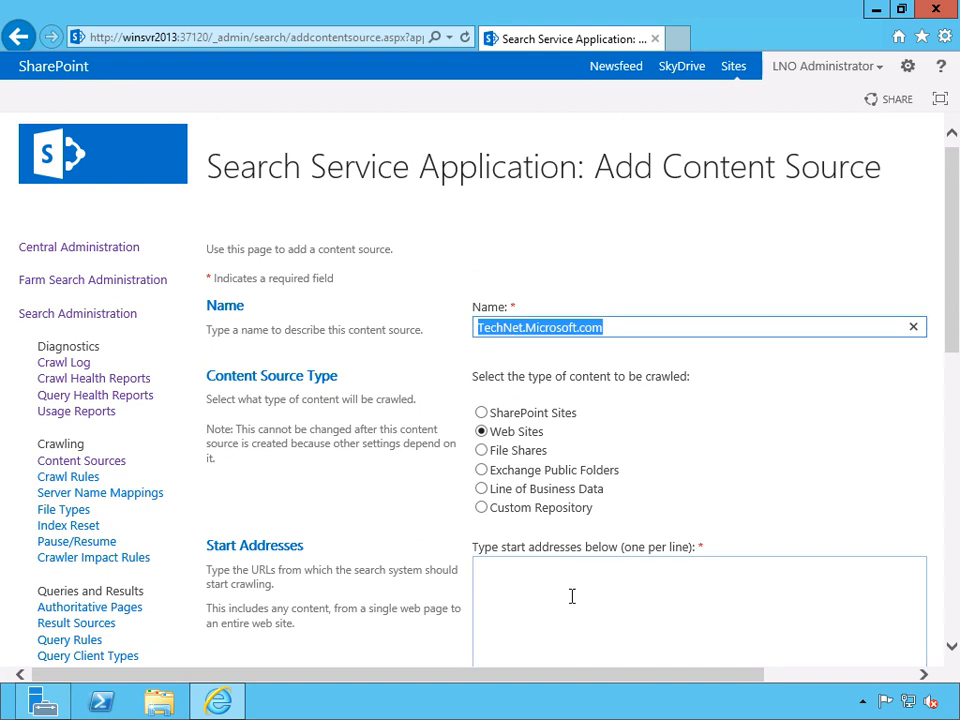
left_click(572, 602)
key("ctrl+v")
Choose custom crawl behavior, limiting the page depth to 3 and the server hops to 1.
scroll(418, 557, "down", 3)
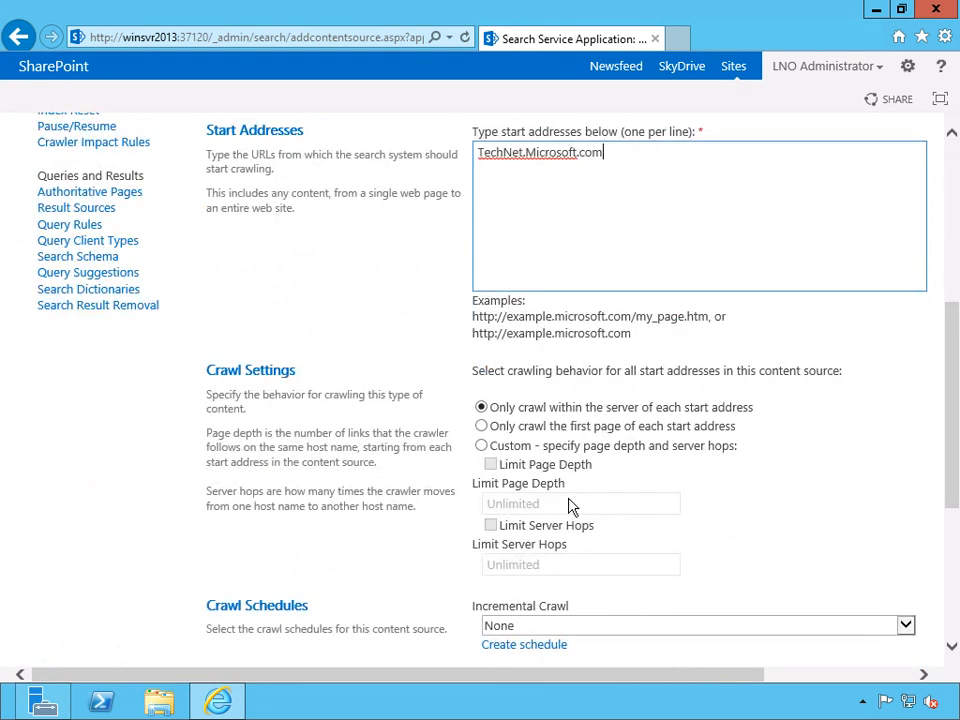
left_click(482, 446)
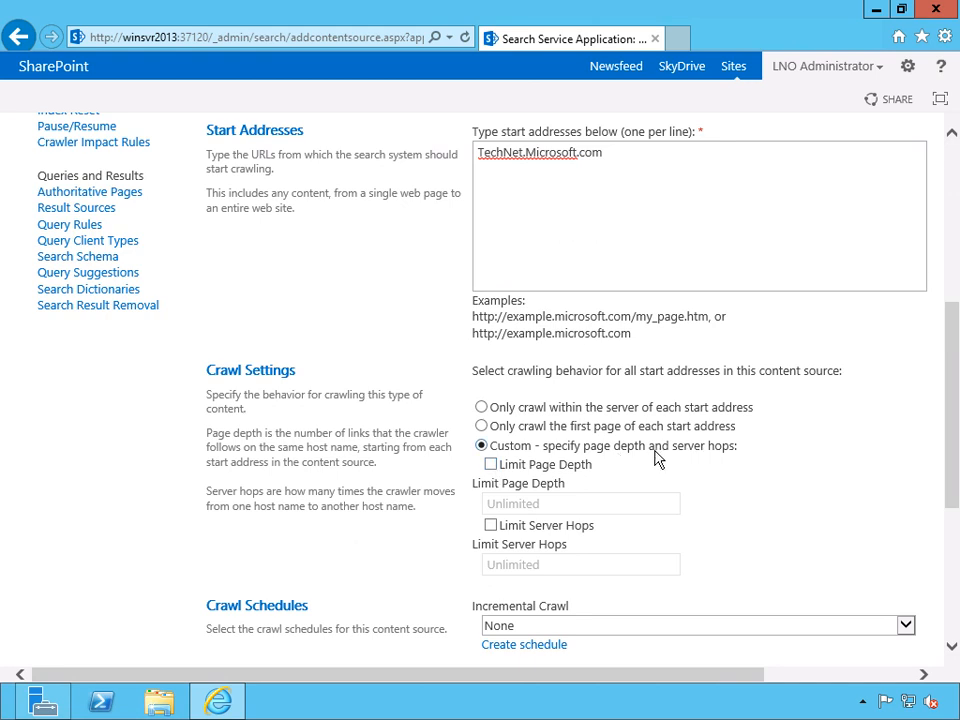
left_click(491, 465)
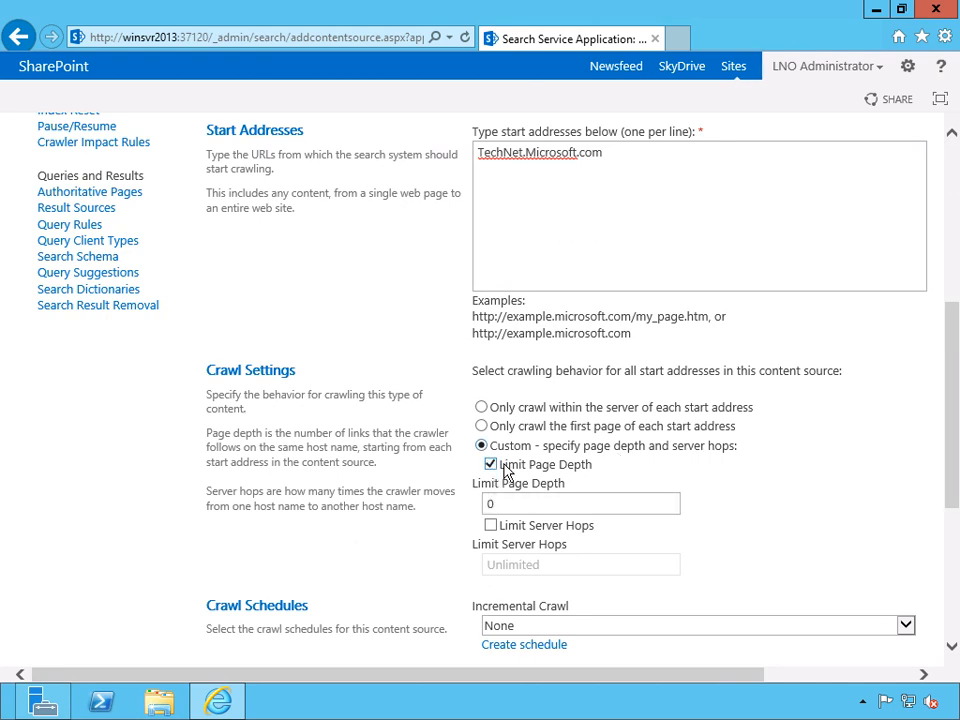
left_click_drag(525, 501, 429, 497)
type("3")
left_click(491, 527)
left_click_drag(510, 564, 441, 566)
type("1")
left_click(874, 508)
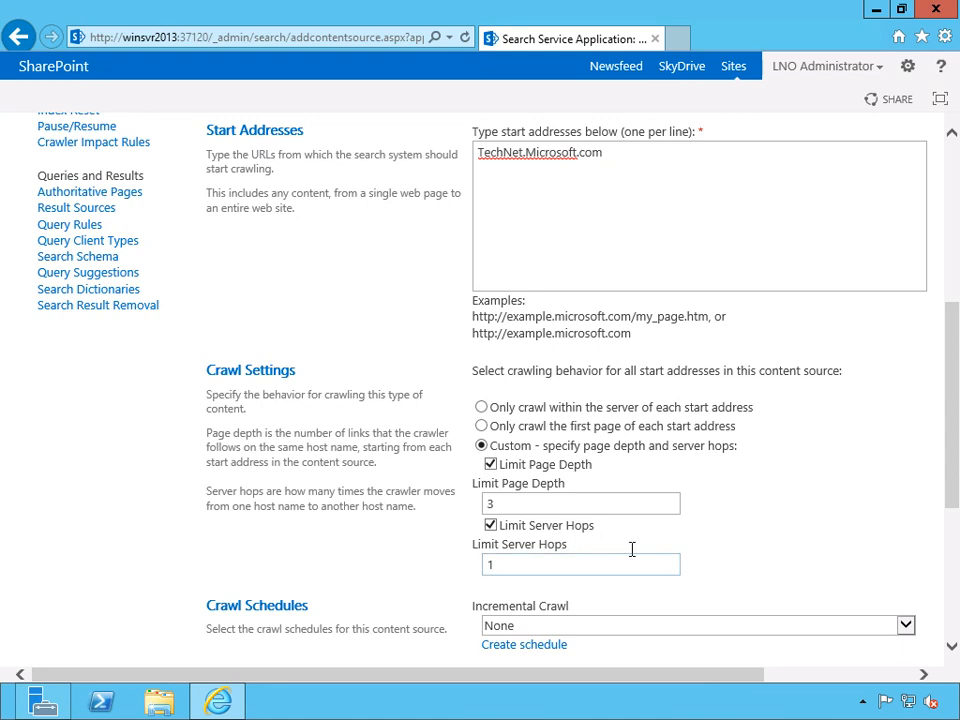
Create an incremental crawl schedule that runs weekly, every 1 week on Sunday at 1:00 AM.
left_click_drag(954, 439, 955, 538)
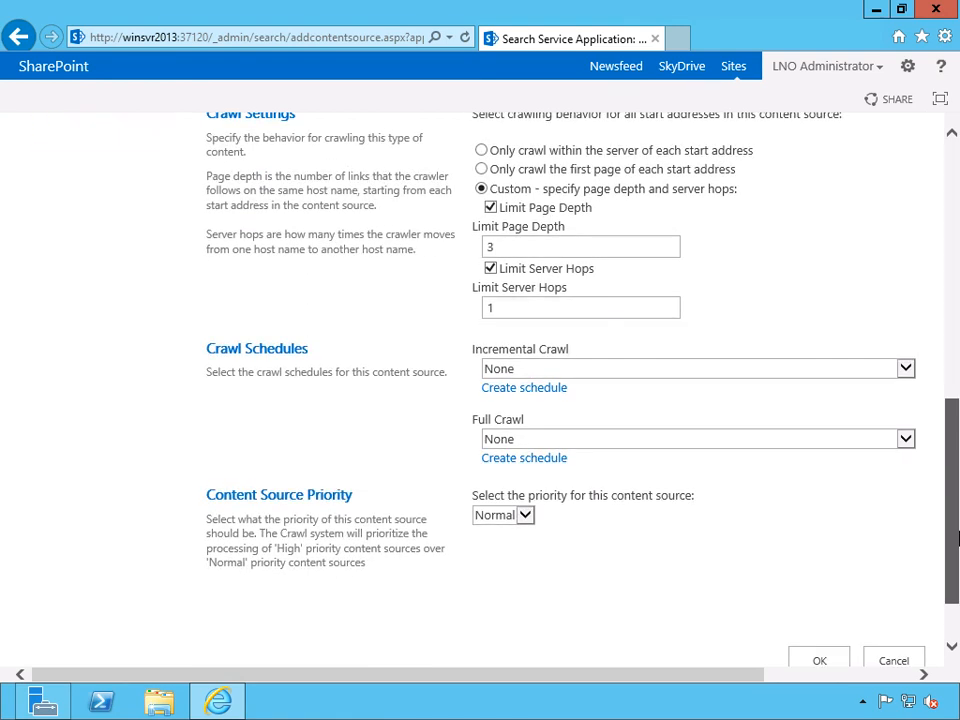
left_click(905, 370)
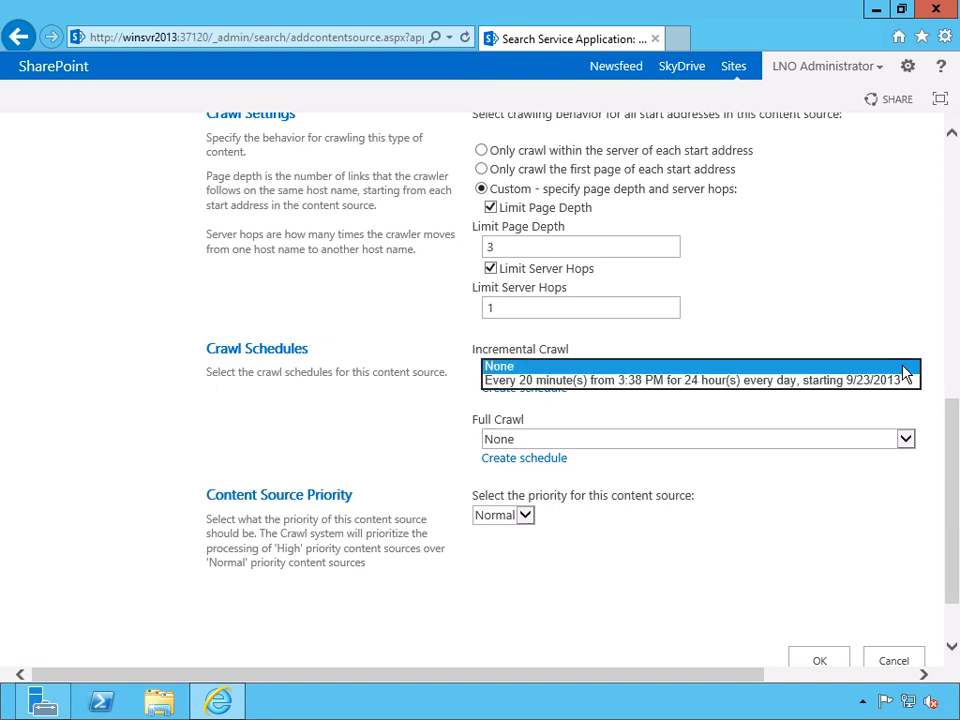
left_click(830, 306)
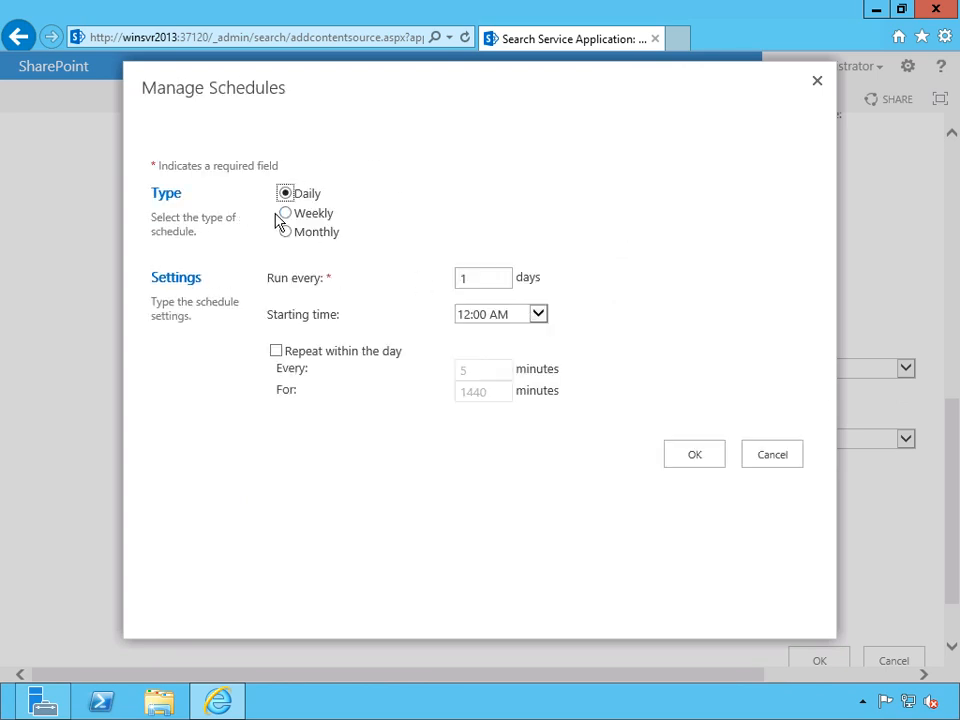
left_click(285, 213)
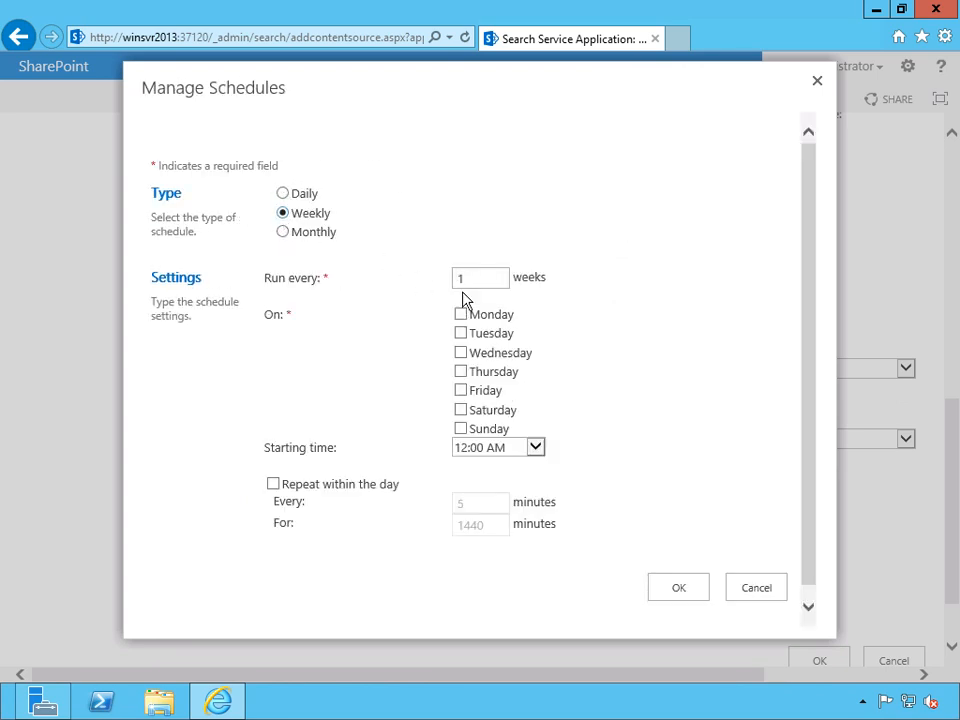
left_click(461, 429)
left_click(525, 450)
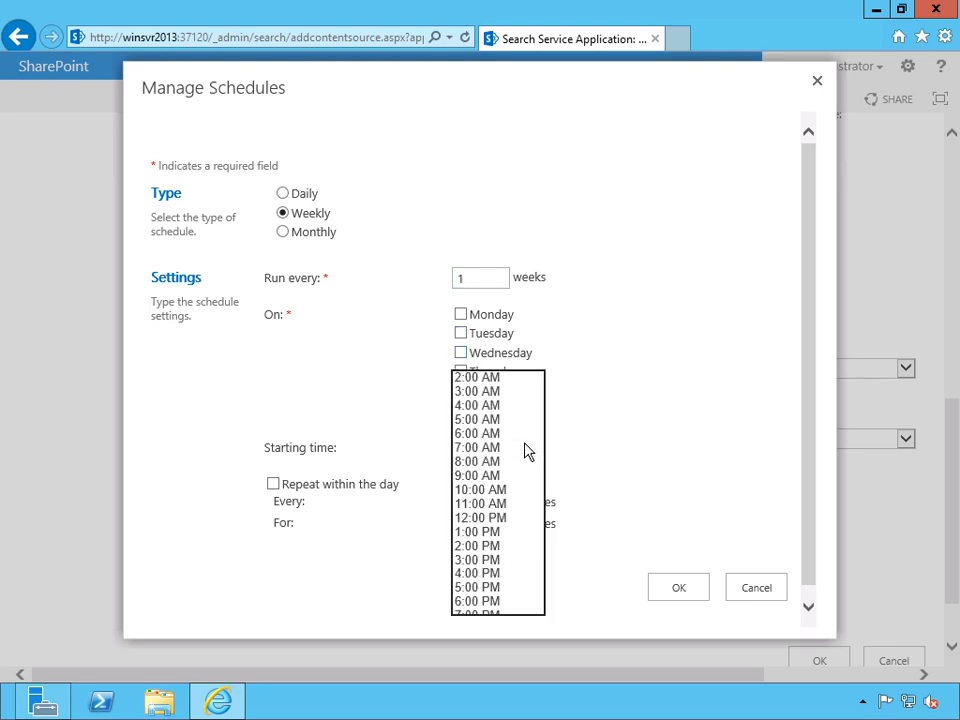
left_click(478, 363)
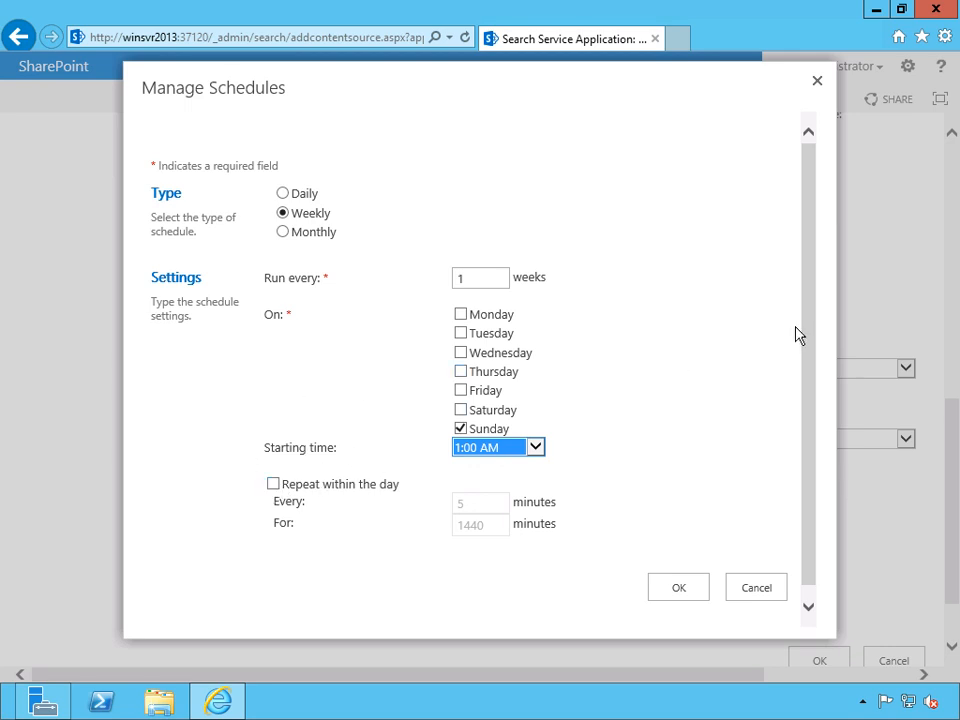
left_click_drag(812, 338, 810, 386)
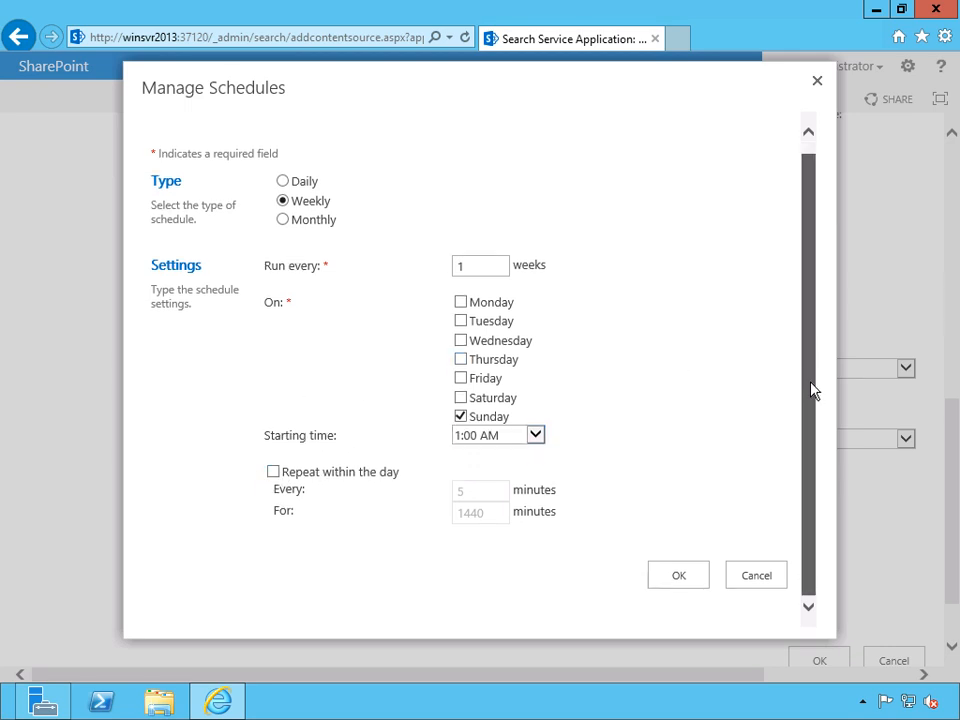
left_click(676, 577)
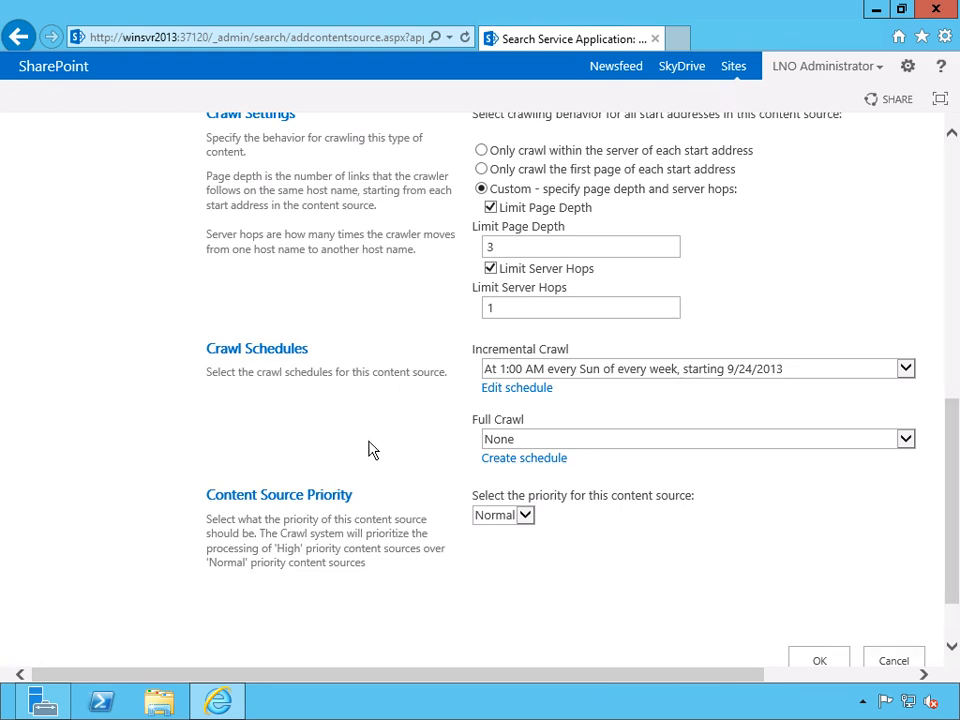
Switch the content source type to SharePoint Sites and review the crawl settings and schedules offered for it.
scroll(370, 444, "up", 5)
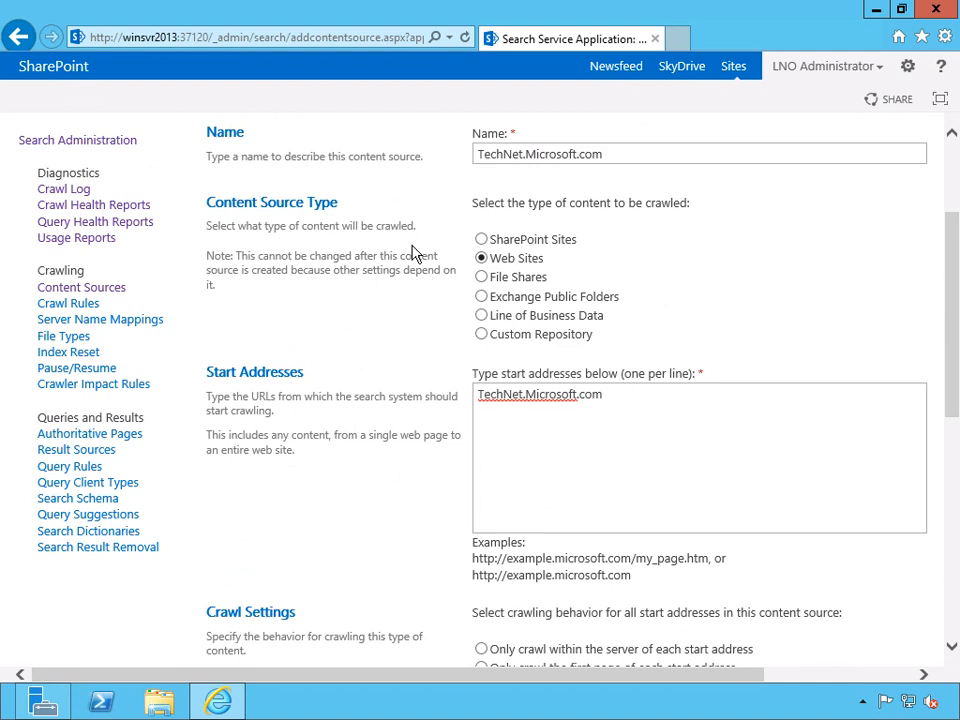
scroll(413, 253, "down", 1)
left_click(481, 157)
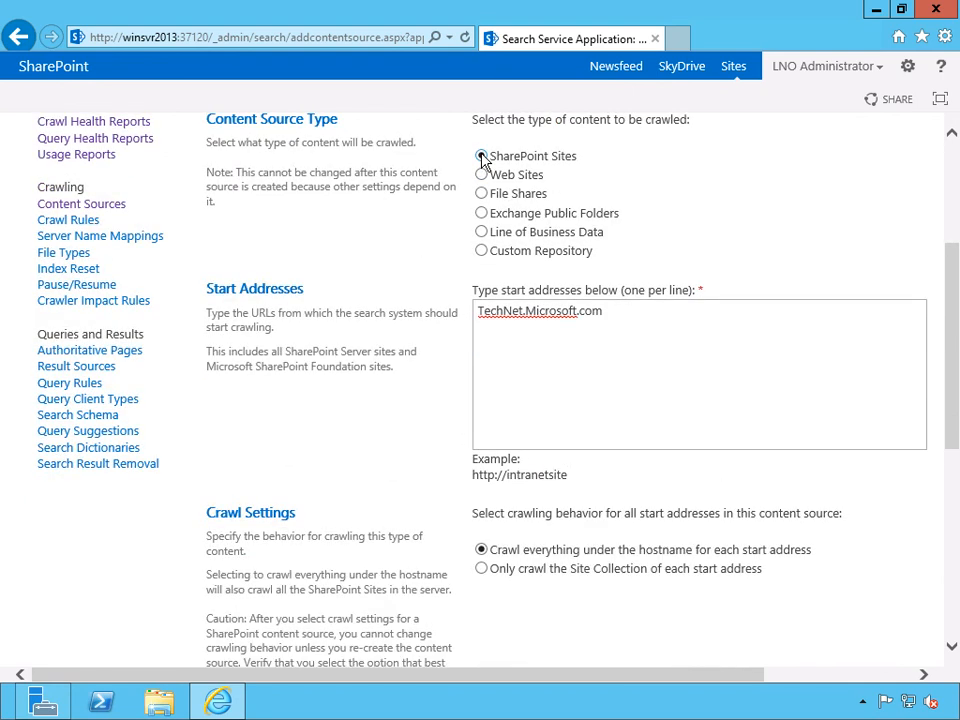
scroll(405, 400, "down", 2)
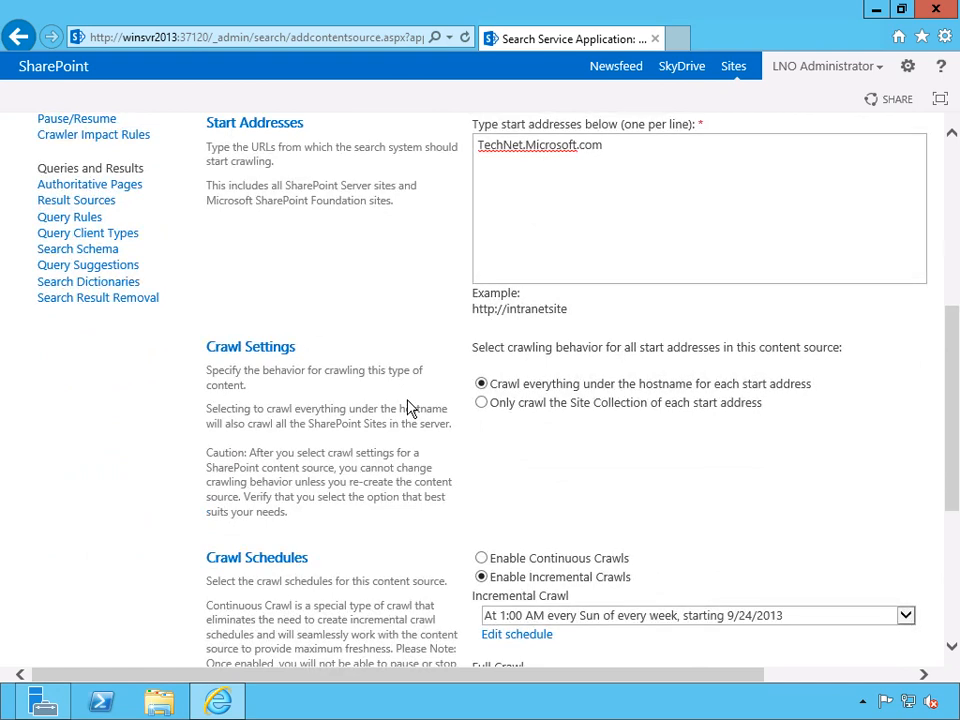
scroll(408, 408, "up", 2)
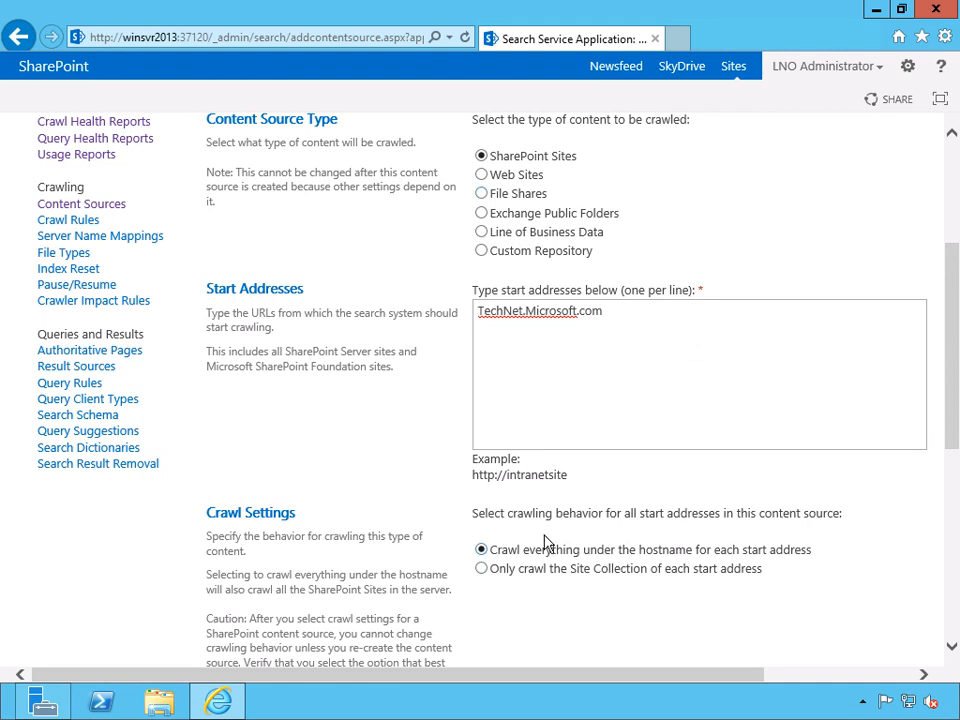
Try the File Shares and Exchange Public Folders content source types, reviewing the start address examples and folder crawl settings of each.
left_click(482, 194)
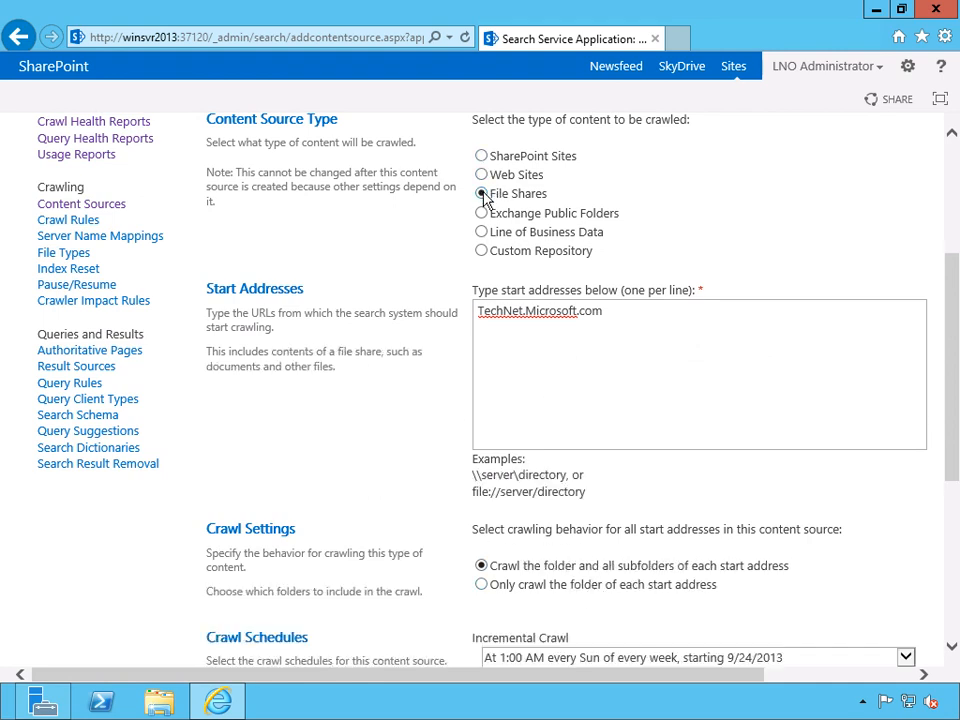
scroll(500, 590, "down", 1)
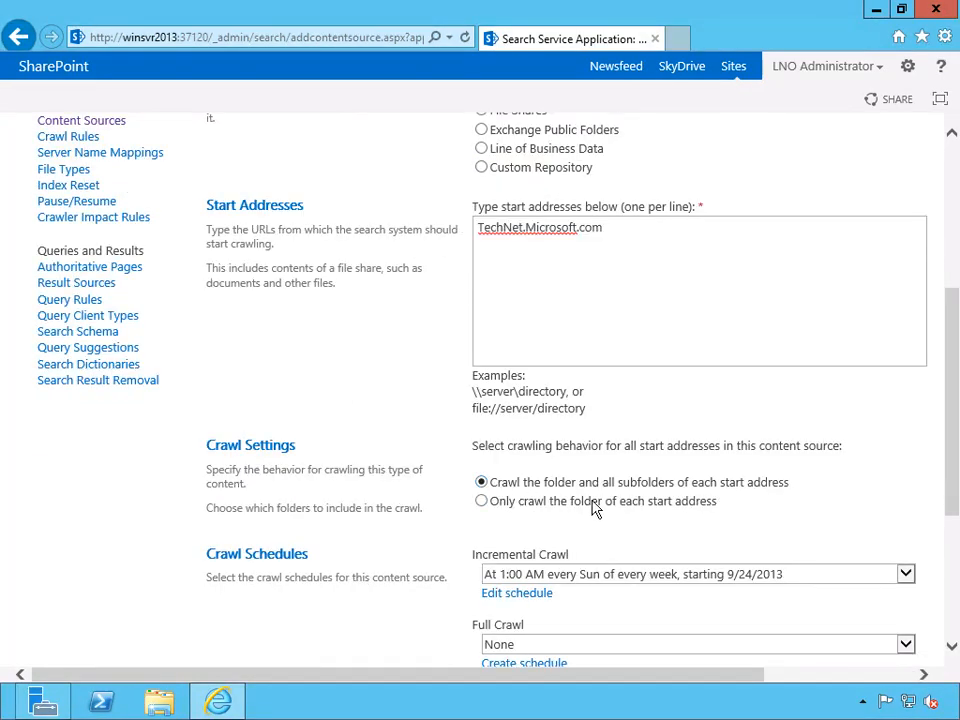
scroll(422, 393, "up", 1)
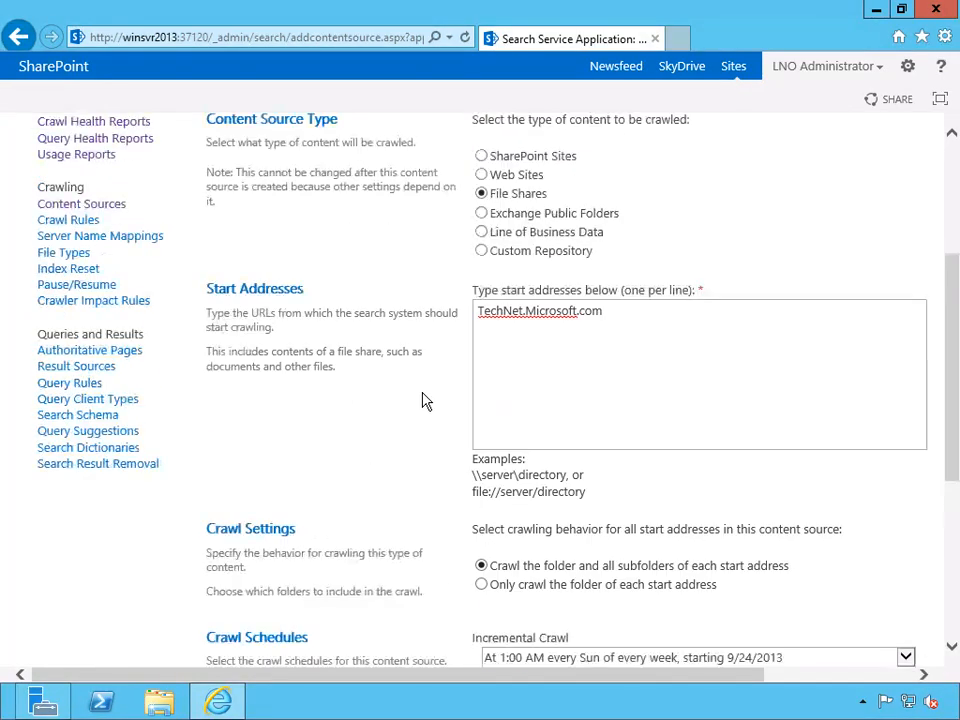
left_click(482, 213)
scroll(378, 390, "down", 2)
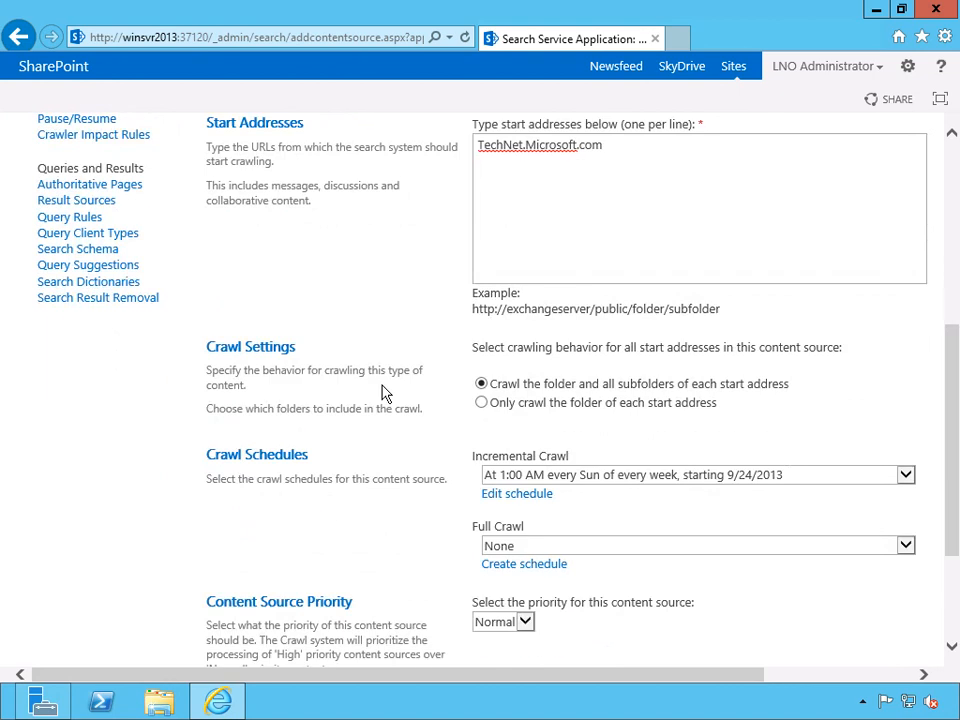
scroll(386, 392, "up", 4)
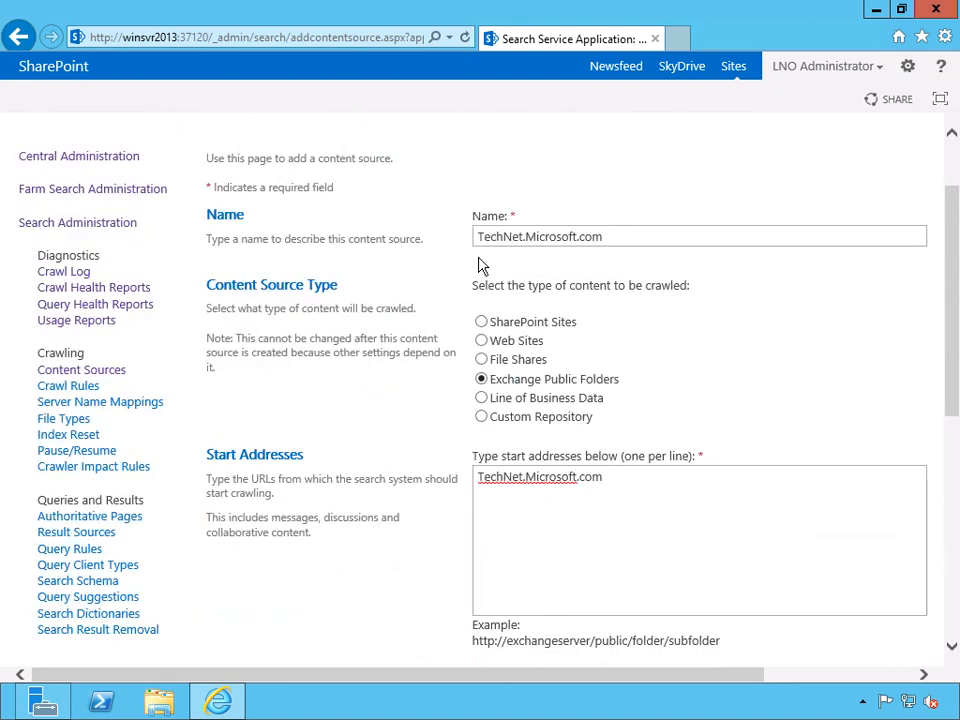
Switch the content source type to Line of Business Data and select Business Data Connectivity Service as its service application.
left_click(482, 398)
scroll(403, 465, "down", 2)
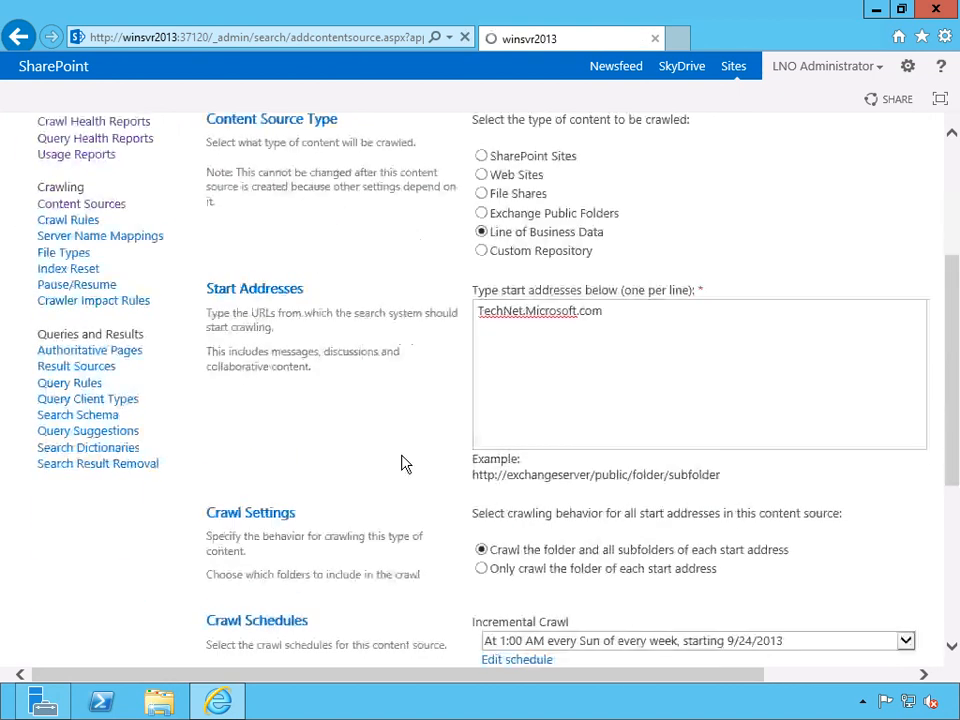
scroll(403, 455, "down", 1)
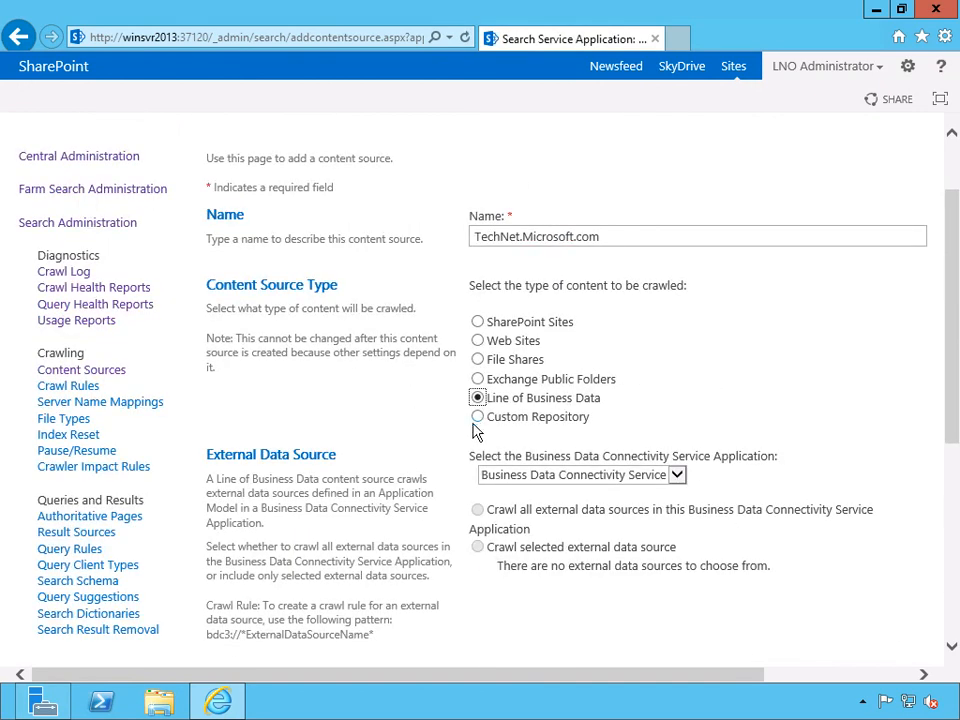
scroll(384, 422, "down", 2)
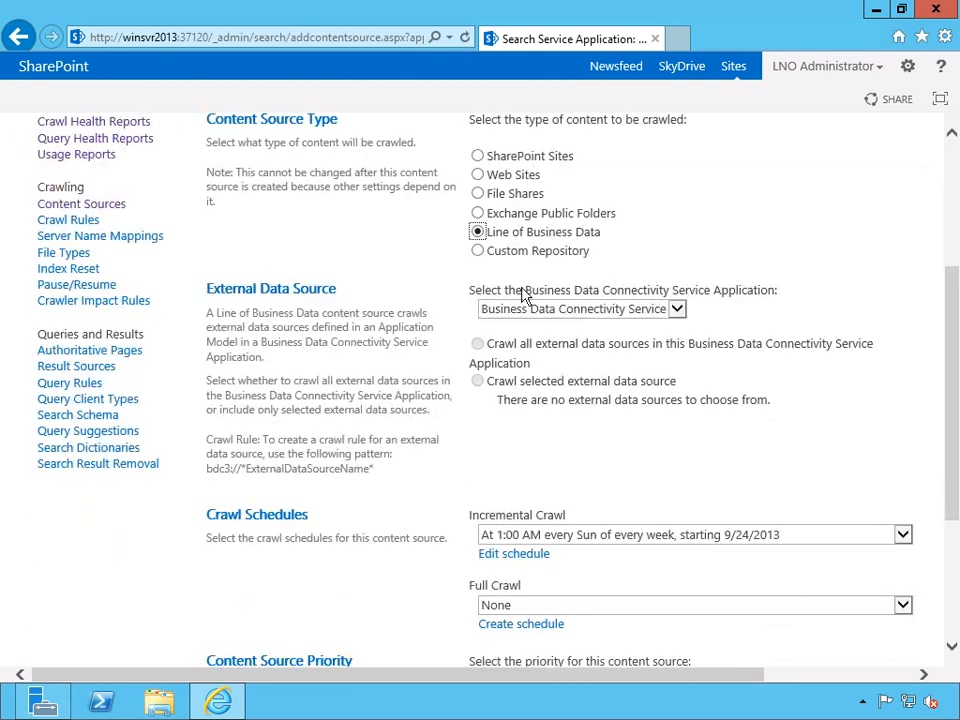
left_click(676, 309)
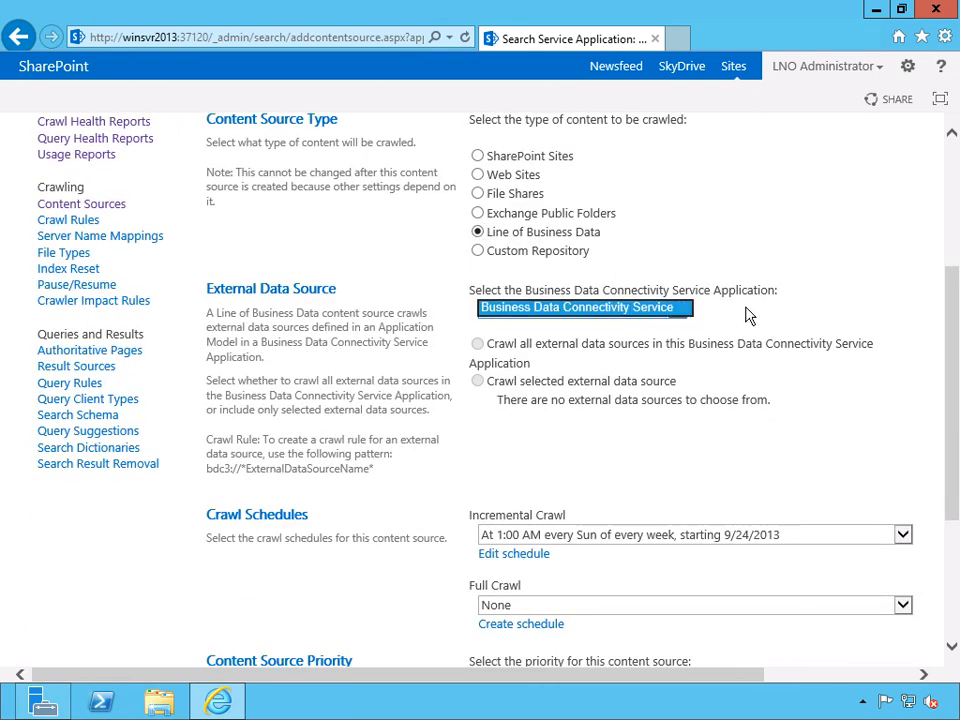
left_click(604, 310)
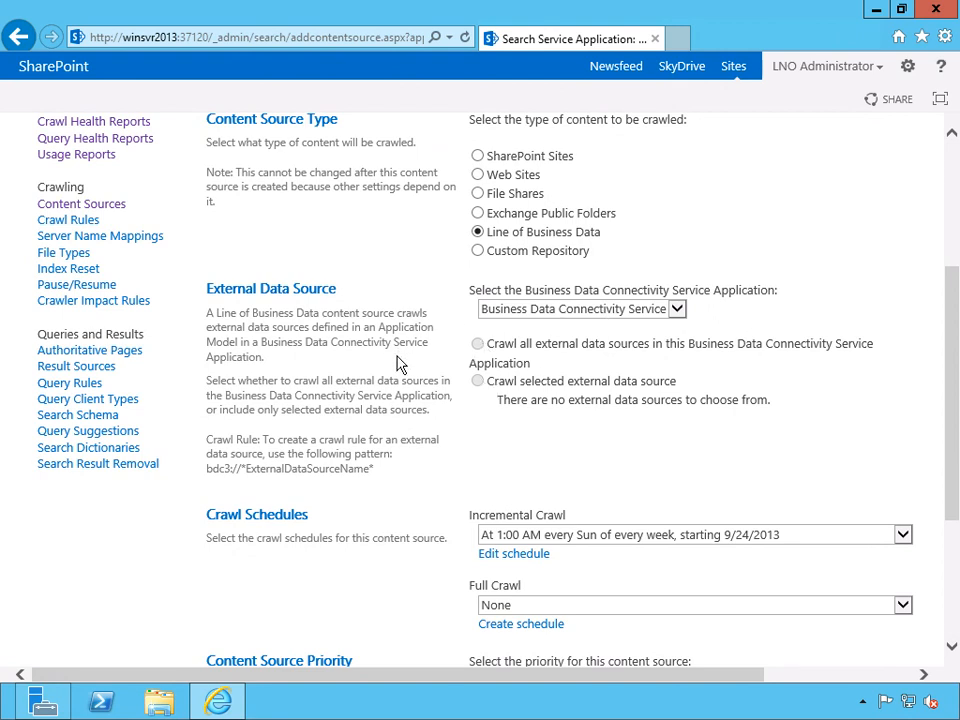
Switch the content source type to Custom Repository, review its options and cancel the new content source.
left_click(479, 251)
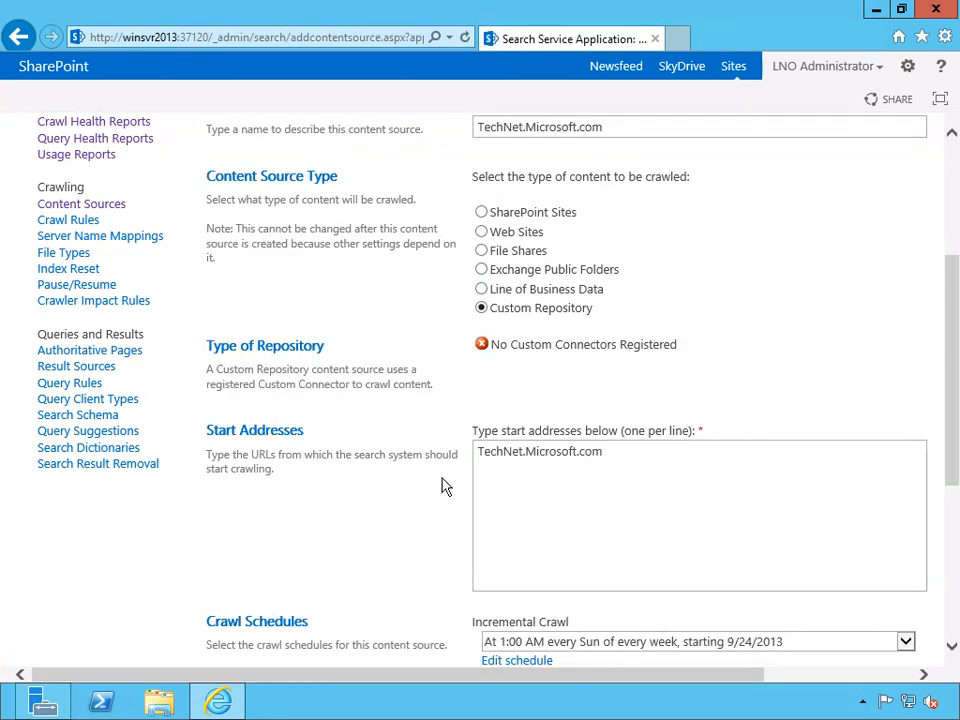
scroll(441, 482, "down", 4)
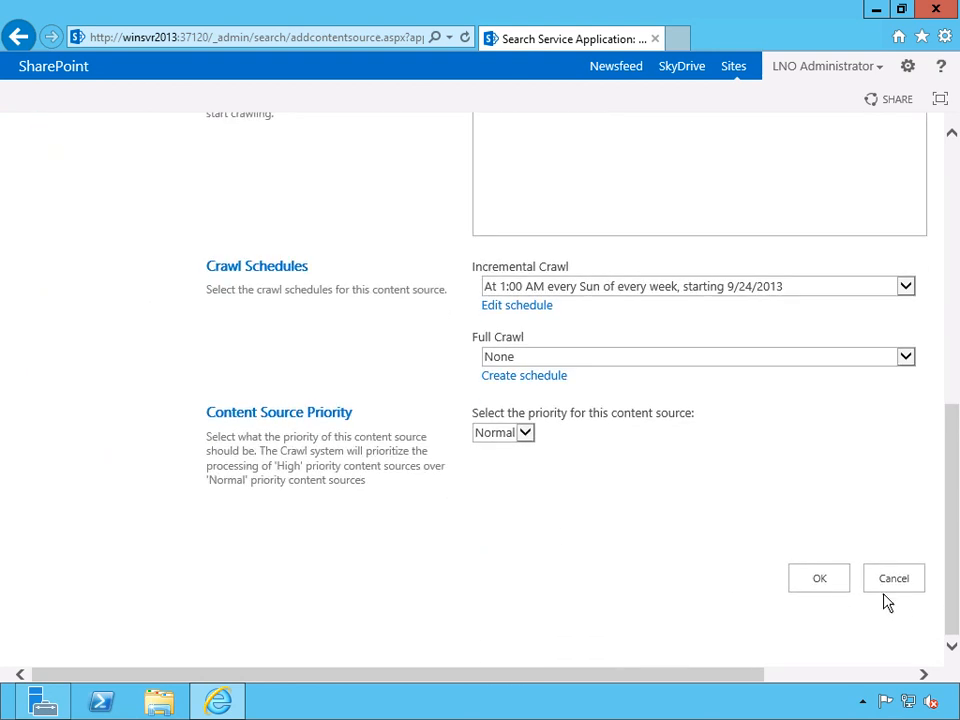
left_click(912, 578)
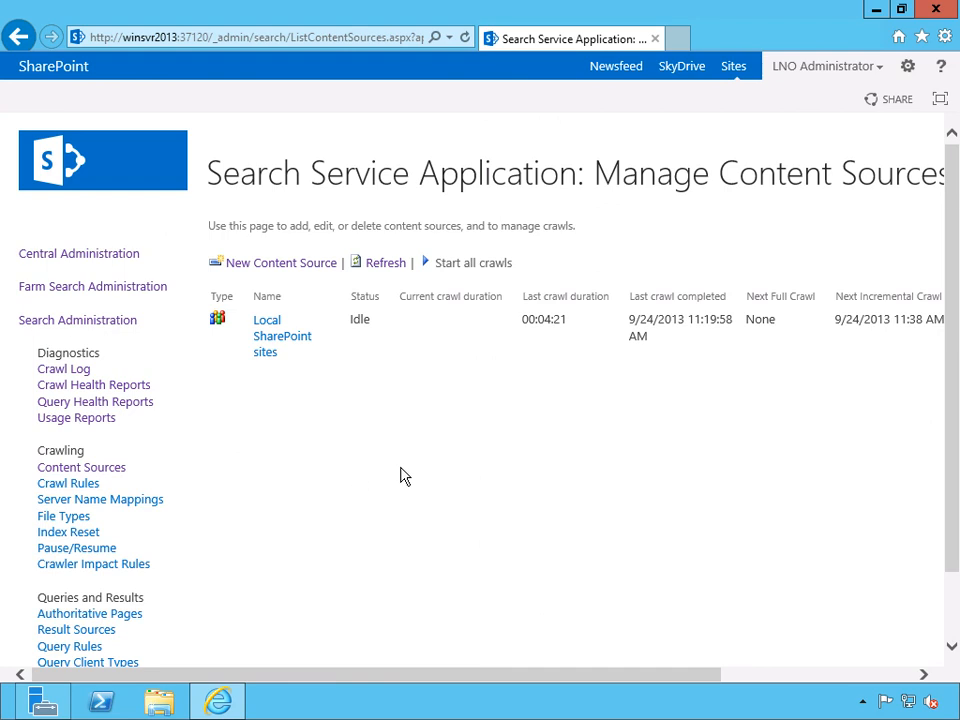
Start a new crawl rule and review its path, crawl configuration and authentication options.
left_click(62, 489)
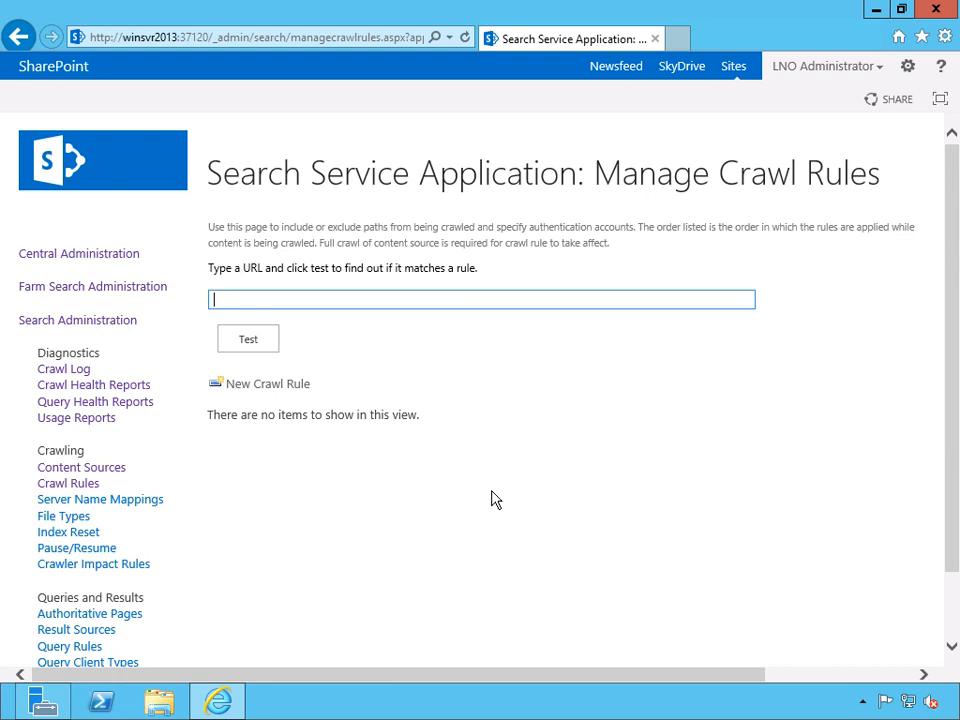
left_click(268, 386)
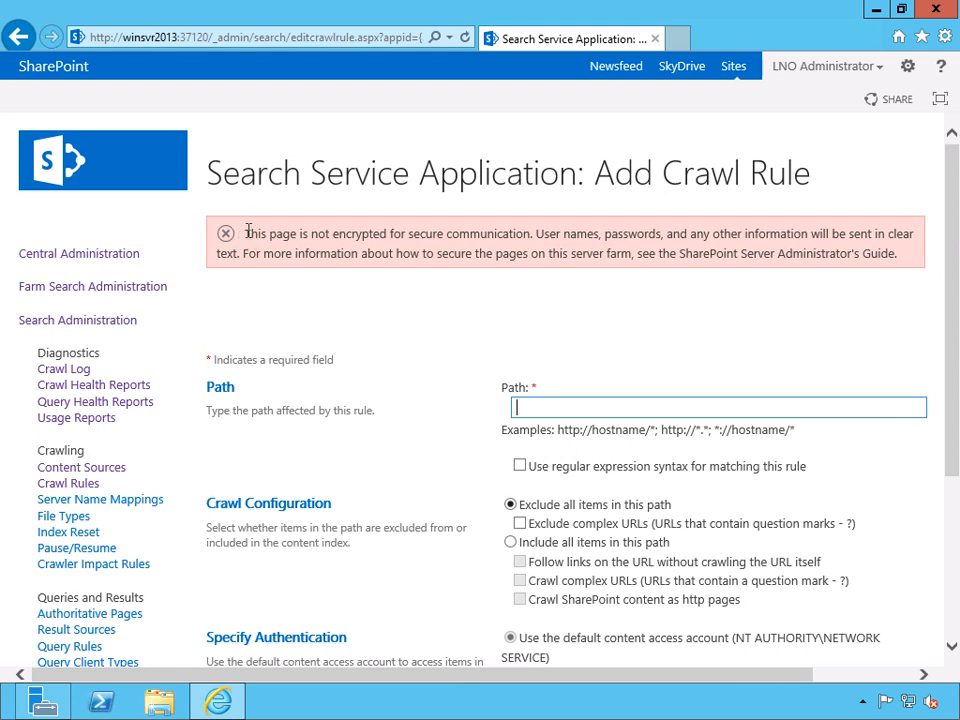
left_click(955, 237)
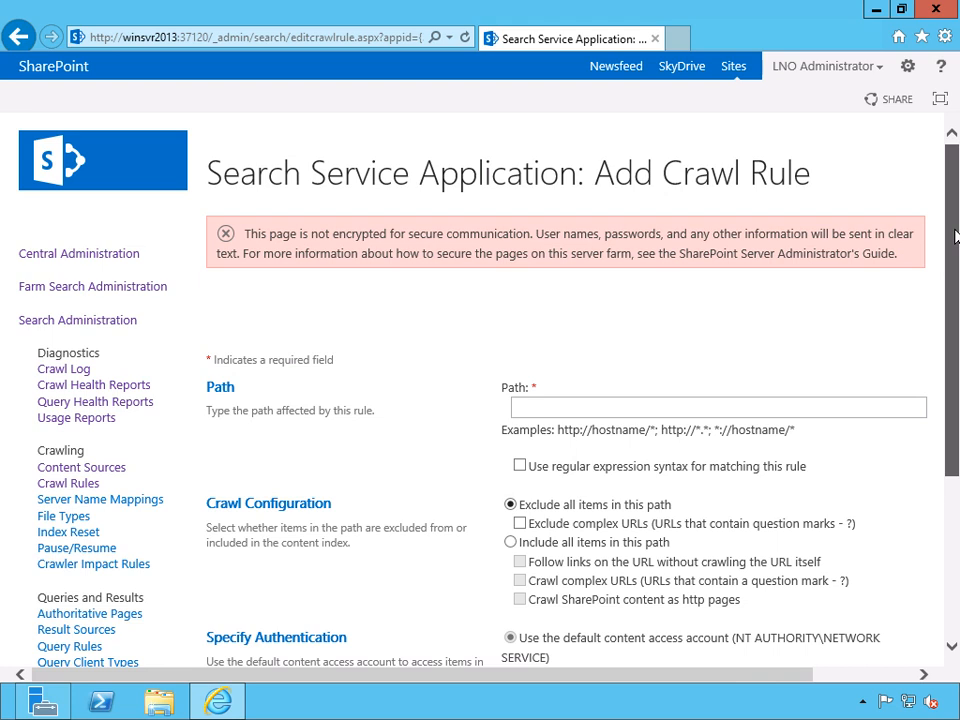
scroll(955, 247, "down", 2)
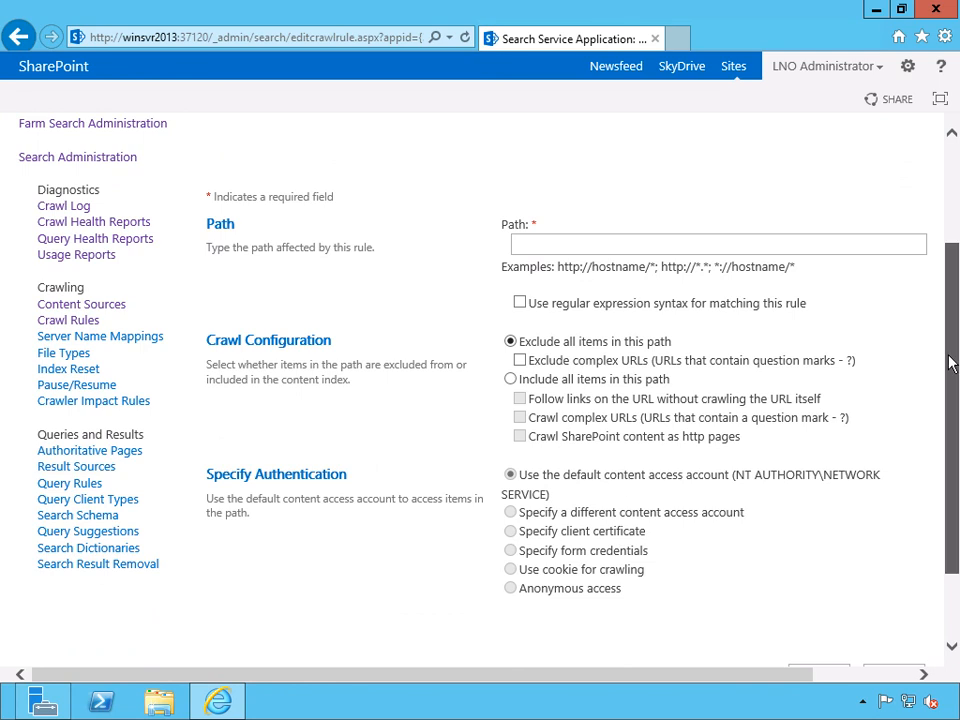
mouse_move(951, 364)
left_mouse_down()
mouse_move(951, 330)
mouse_move(951, 374)
left_mouse_up()
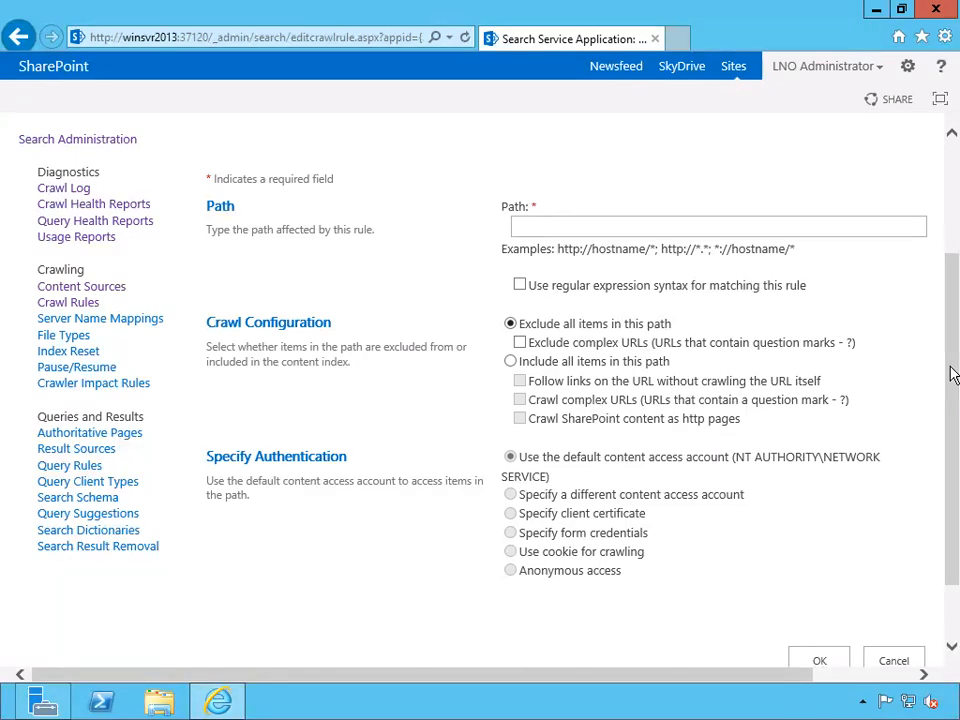
left_click(571, 224)
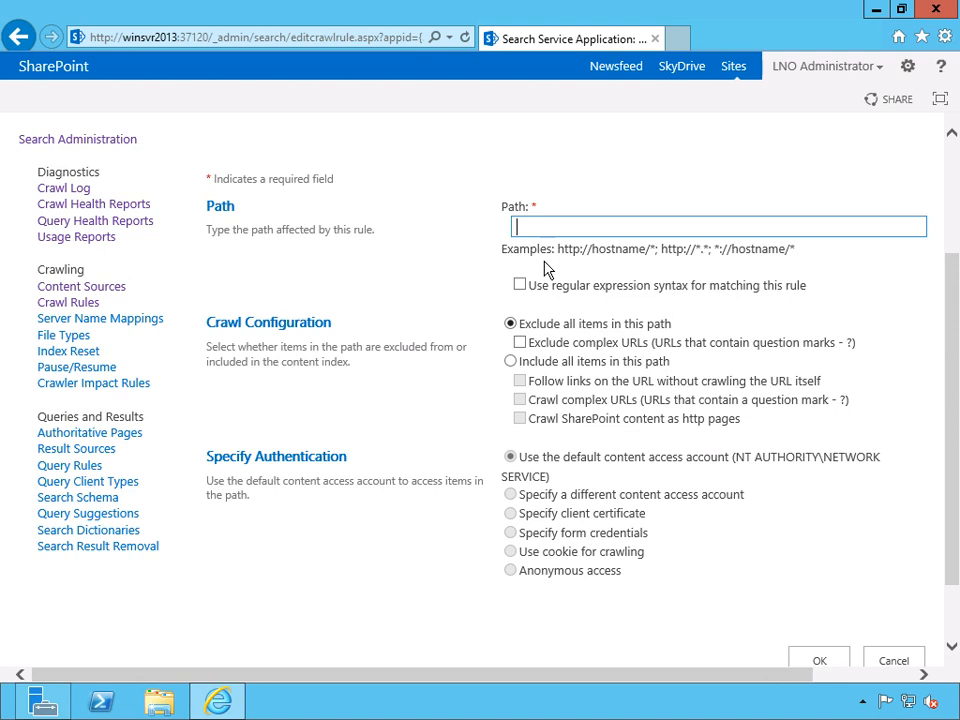
type("http://technet.m")
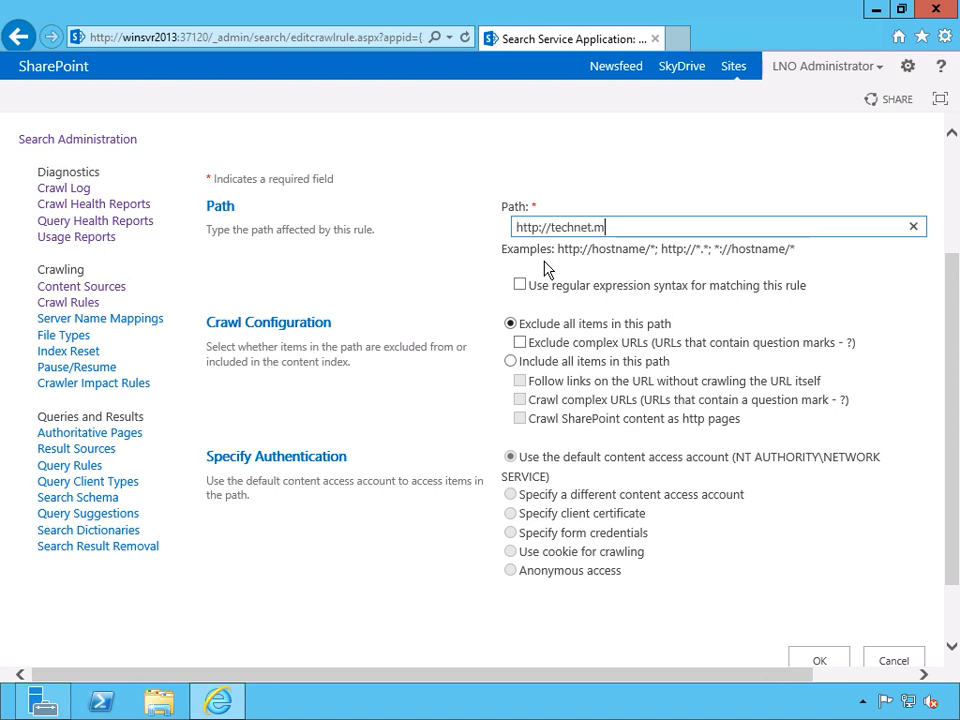
type("icrosoft.com")
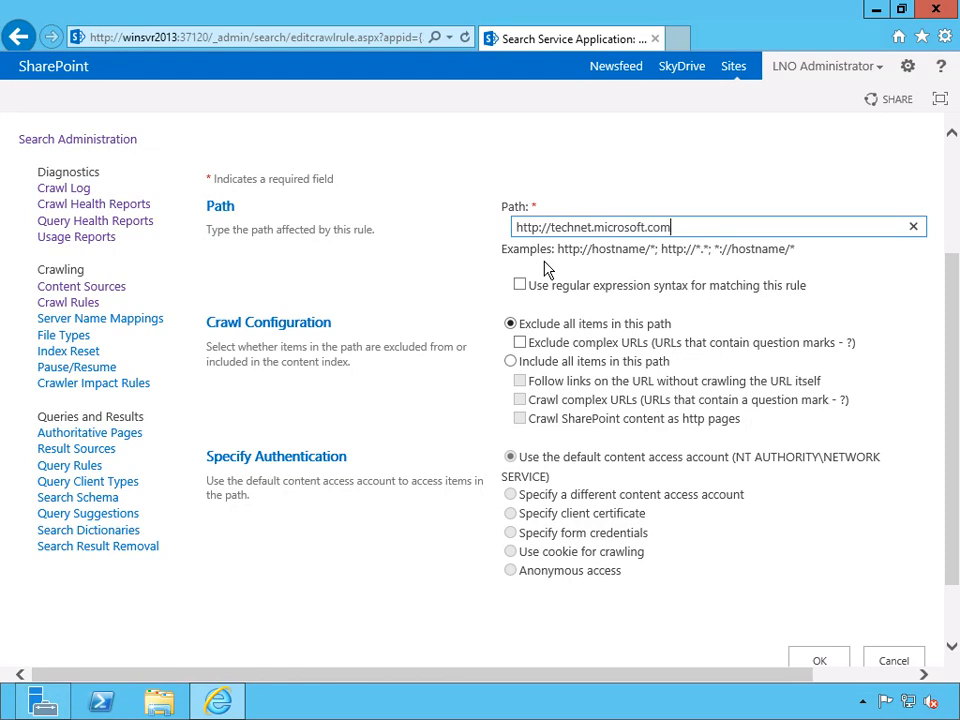
Enable excluding complex URLs, then switch the rule to include all items in the path and follow links without crawling the URL itself.
left_click(519, 342)
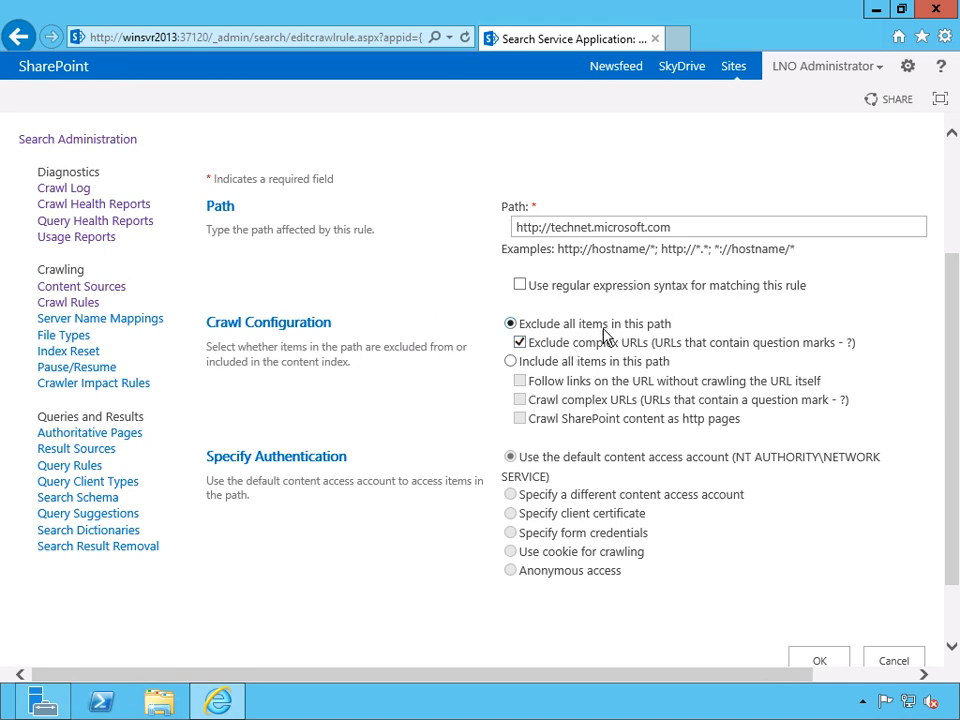
left_click(511, 362)
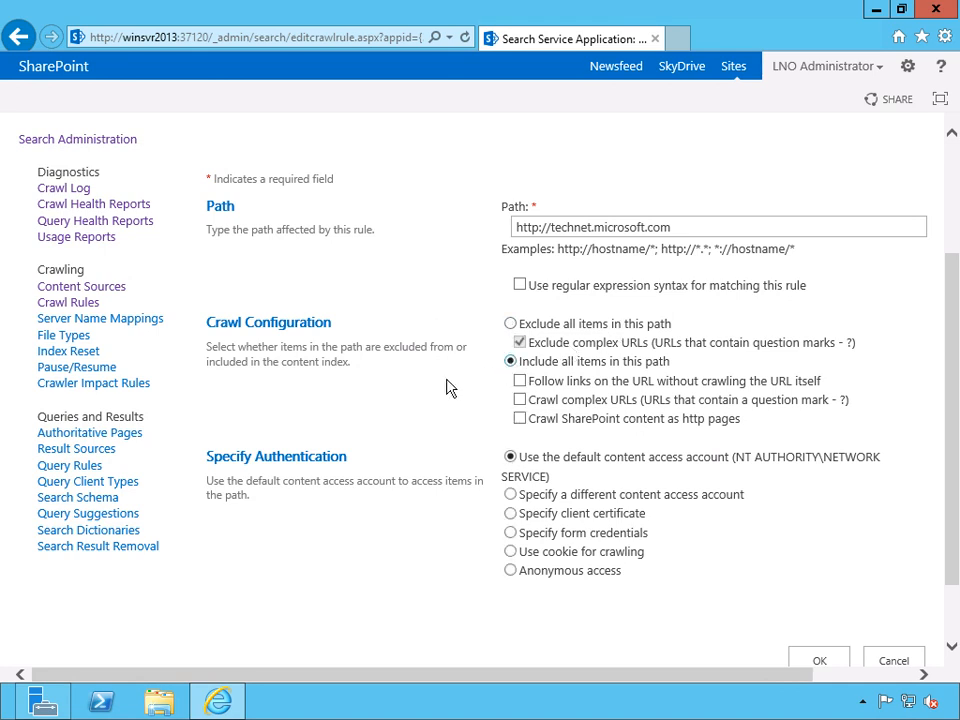
left_click(520, 381)
Try a different content access account with the Basic Authentication restriction cleared, then switch the rule's authentication to a client certificate.
scroll(395, 525, "down", 2)
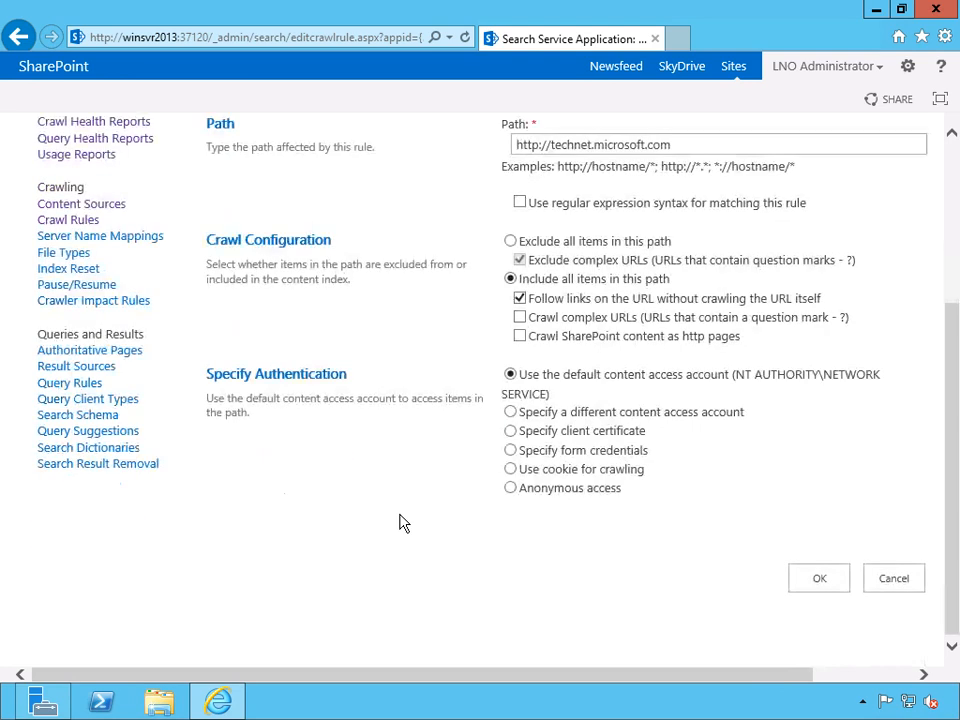
left_click(514, 414)
scroll(760, 433, "down", 2)
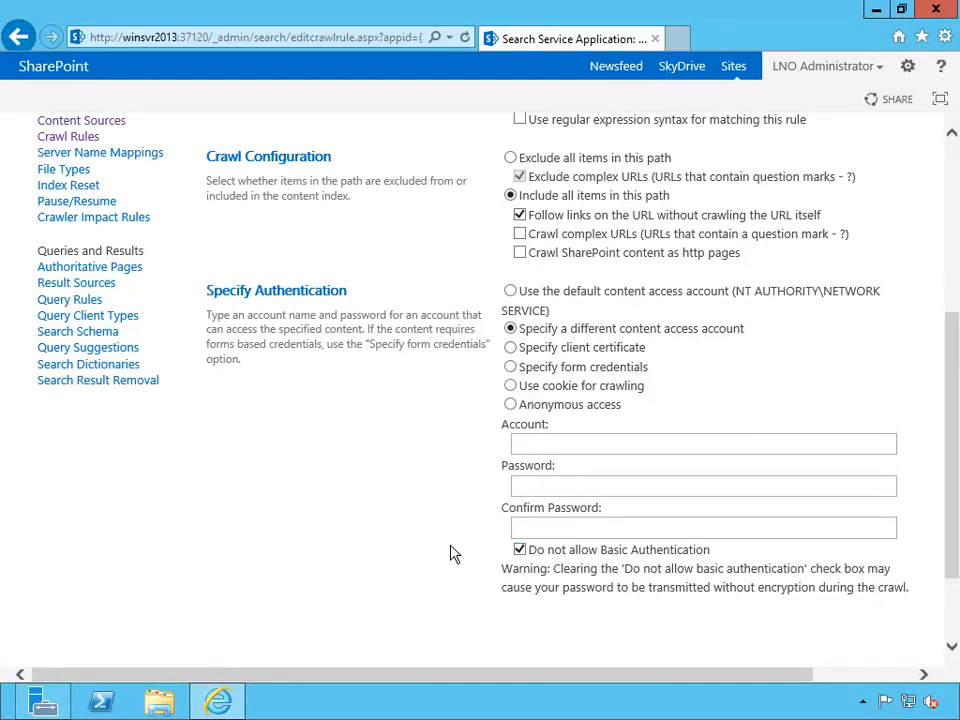
left_click(520, 551)
left_click(510, 347)
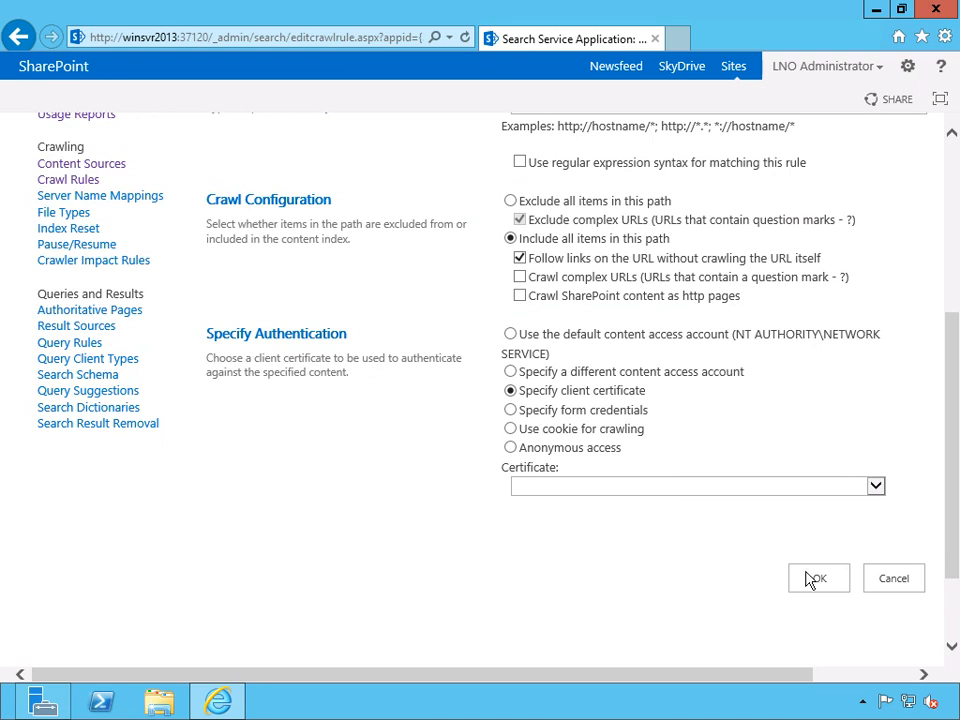
Recheck the crawl rule's path, cancel the new rule and open the Server Name Mappings page.
scroll(358, 429, "up", 3)
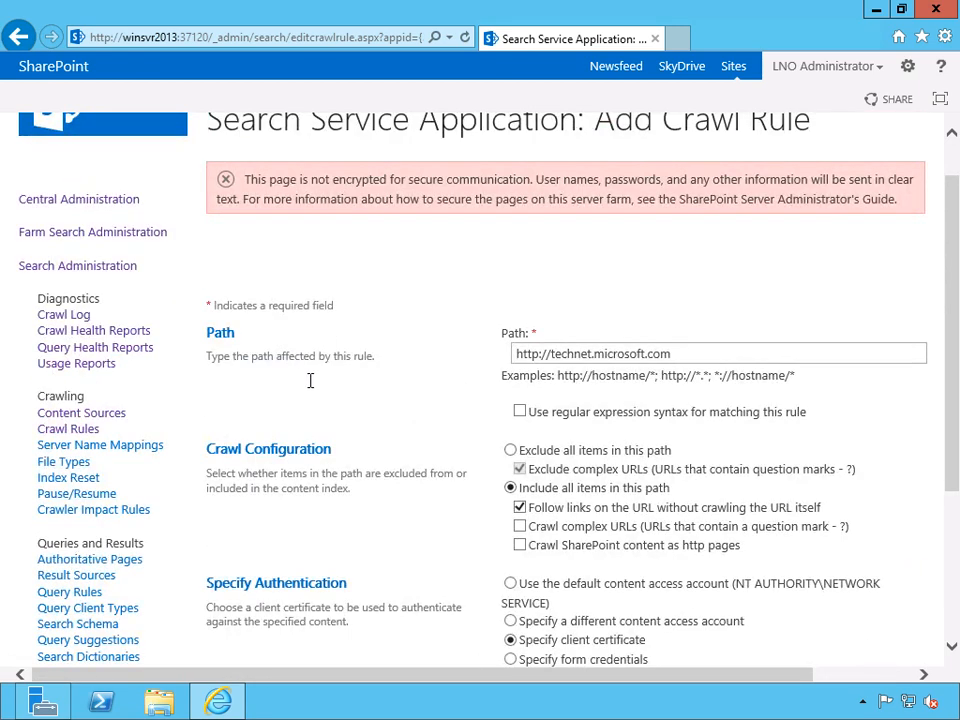
left_click(705, 354)
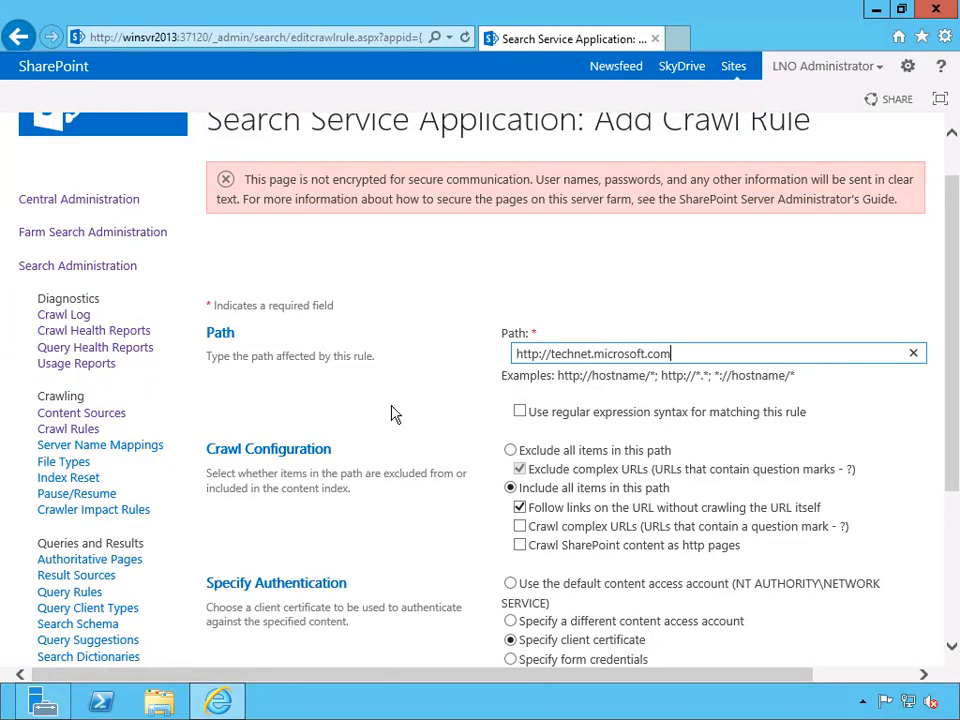
scroll(395, 414, "down", 5)
left_click(900, 584)
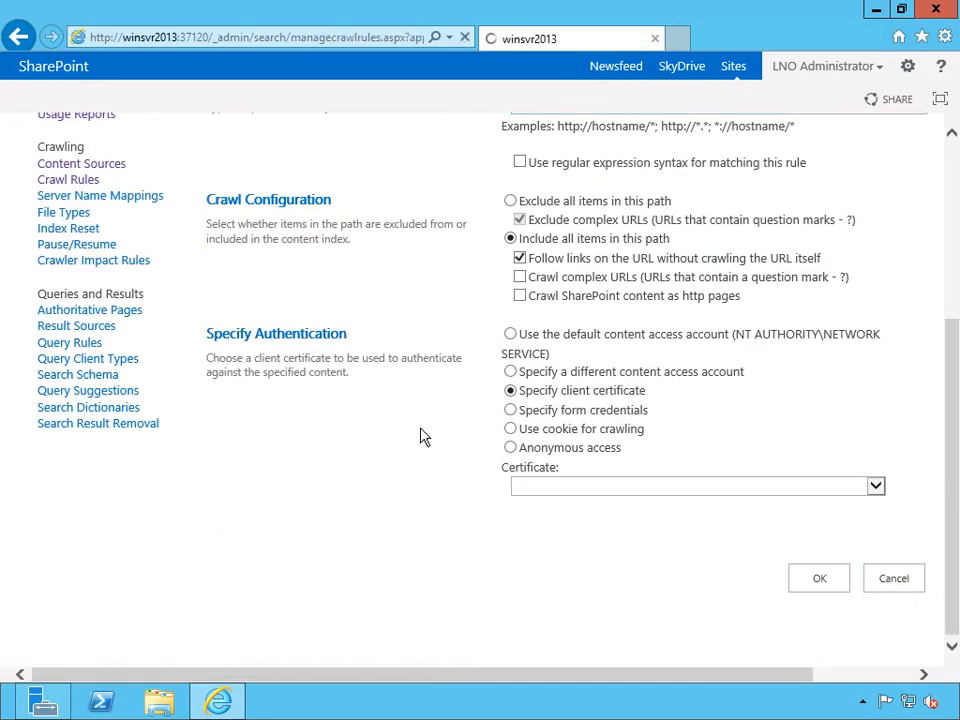
scroll(480, 497, "down", 2)
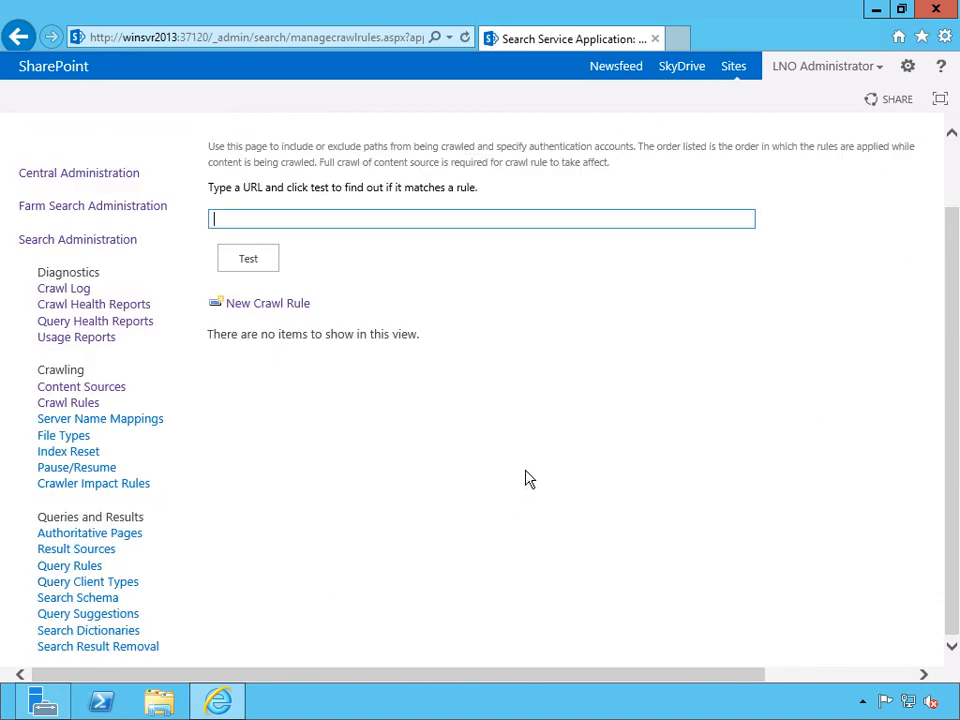
left_click(133, 422)
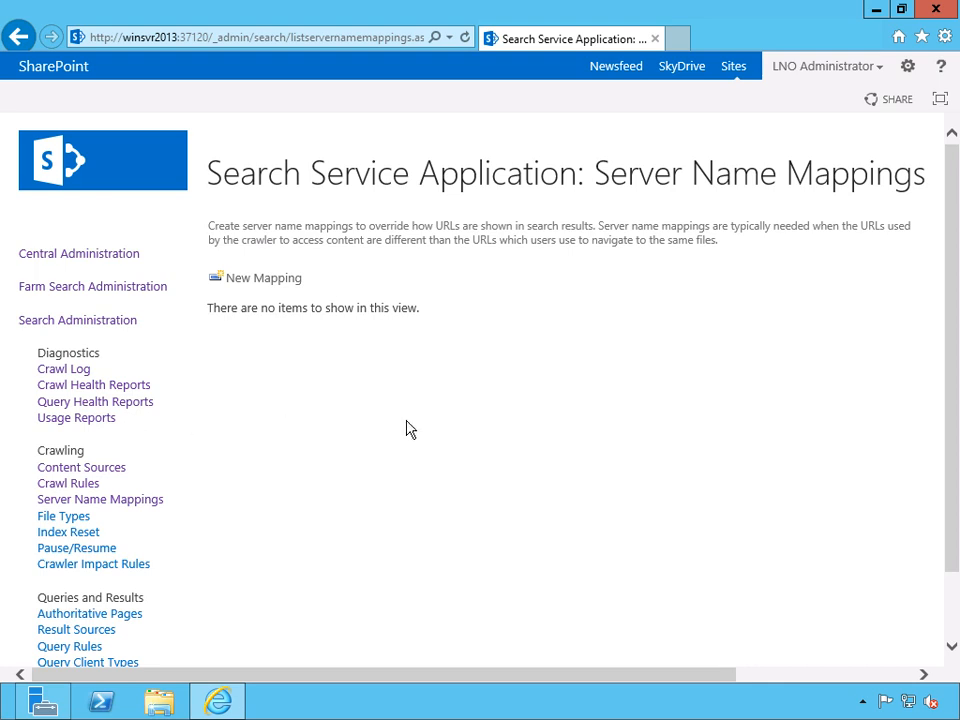
Add a server name mapping with index address hr.mycompany.com and search results address myhr.internal.com, and try to save it.
left_click(270, 279)
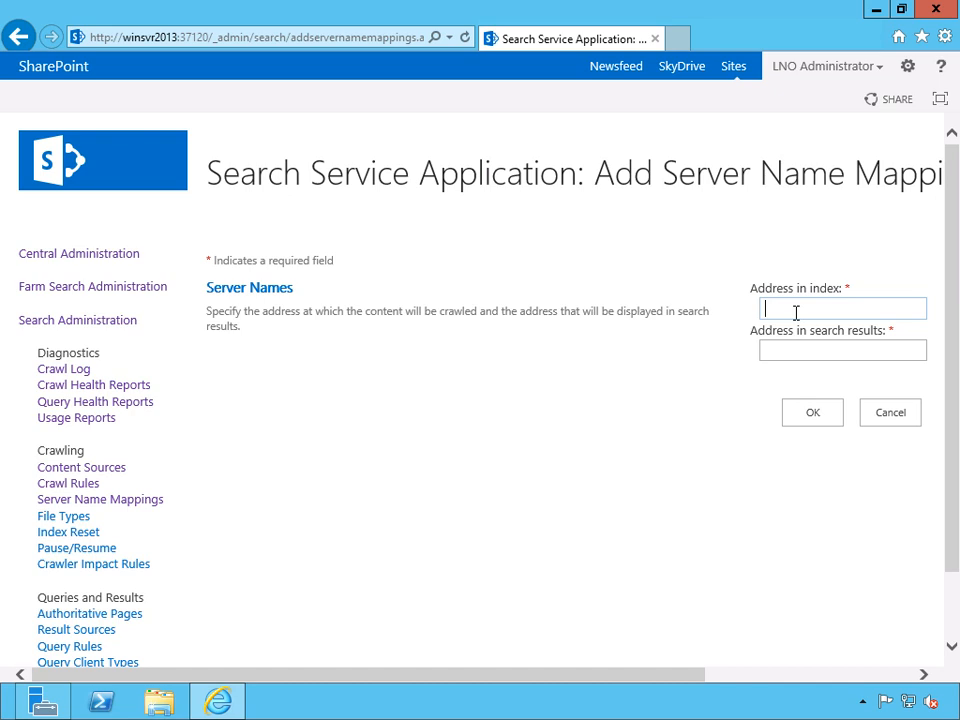
type("hr.mycompany.com")
key("Tab")
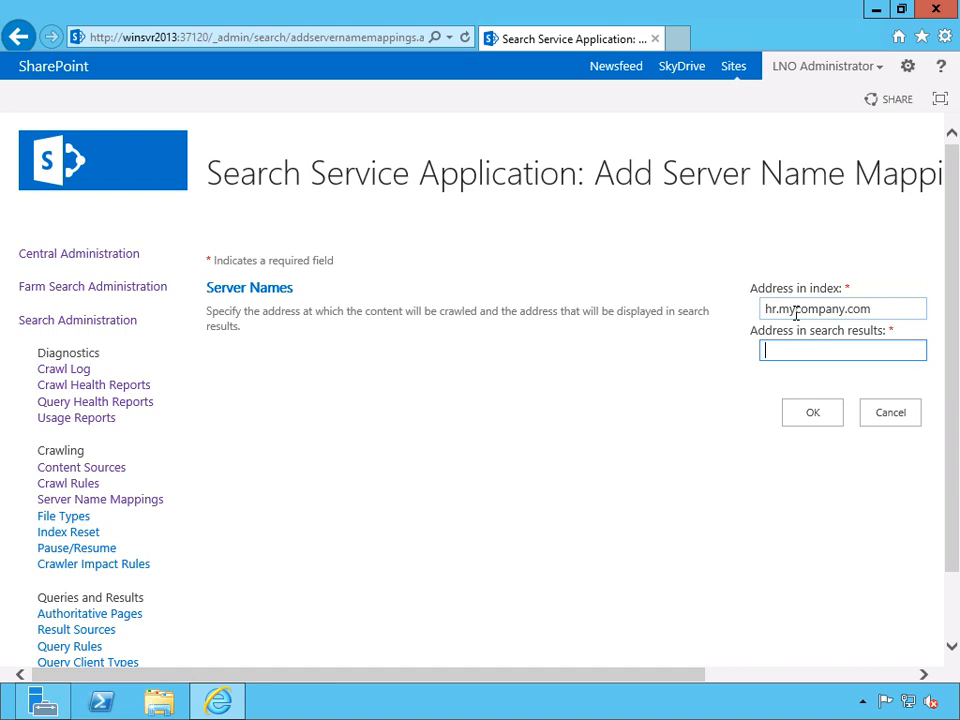
type("myhr.internal.com")
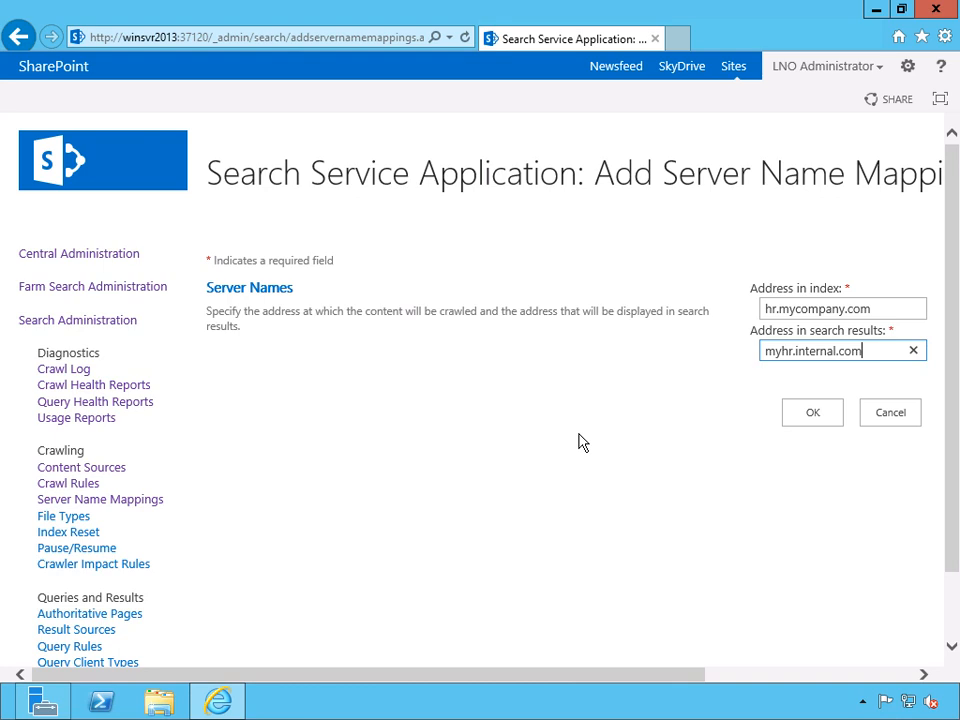
left_click(805, 414)
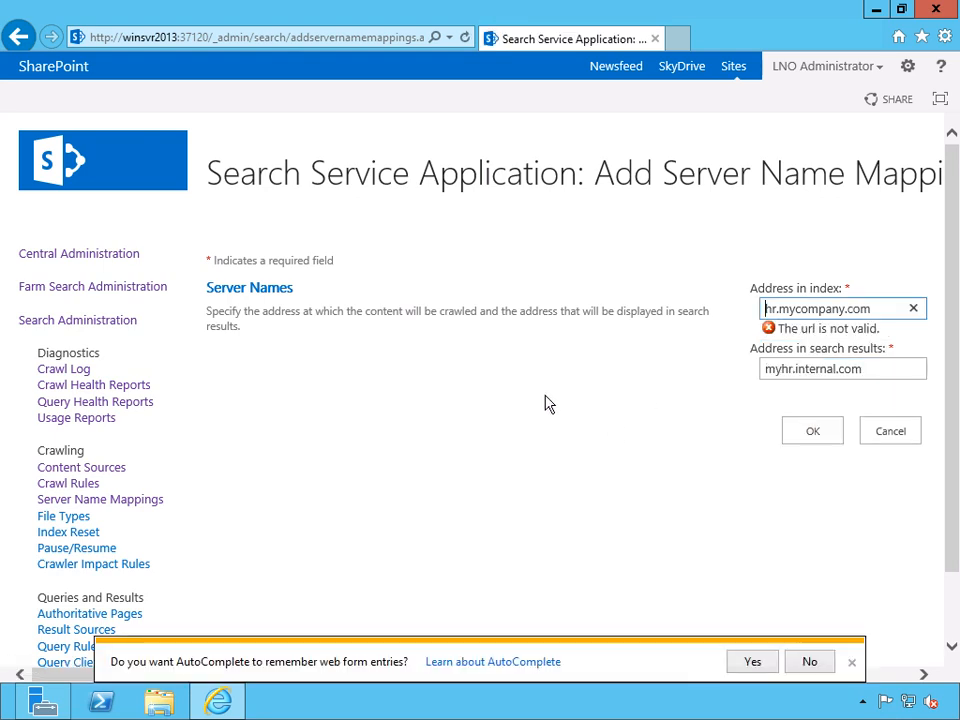
type("http://")
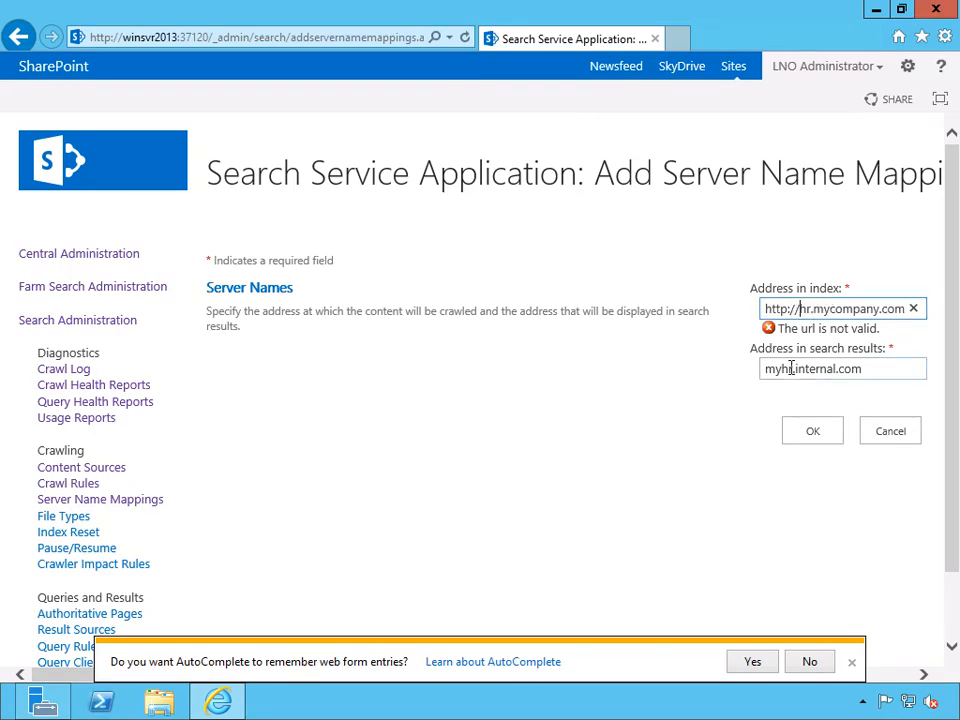
left_click(764, 369)
type("http://")
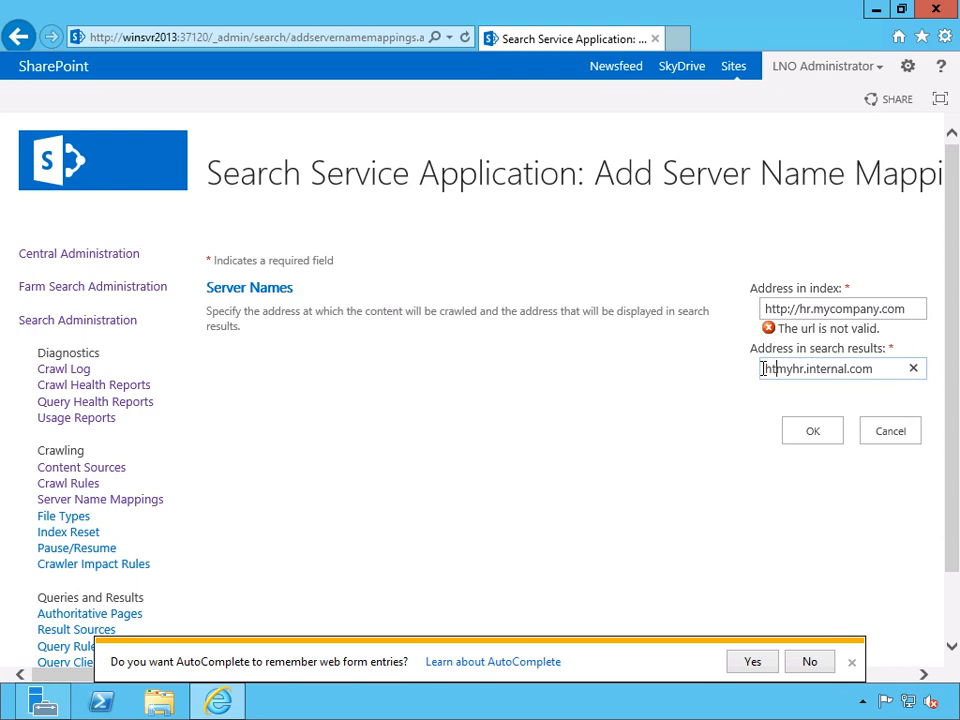
left_click(818, 435)
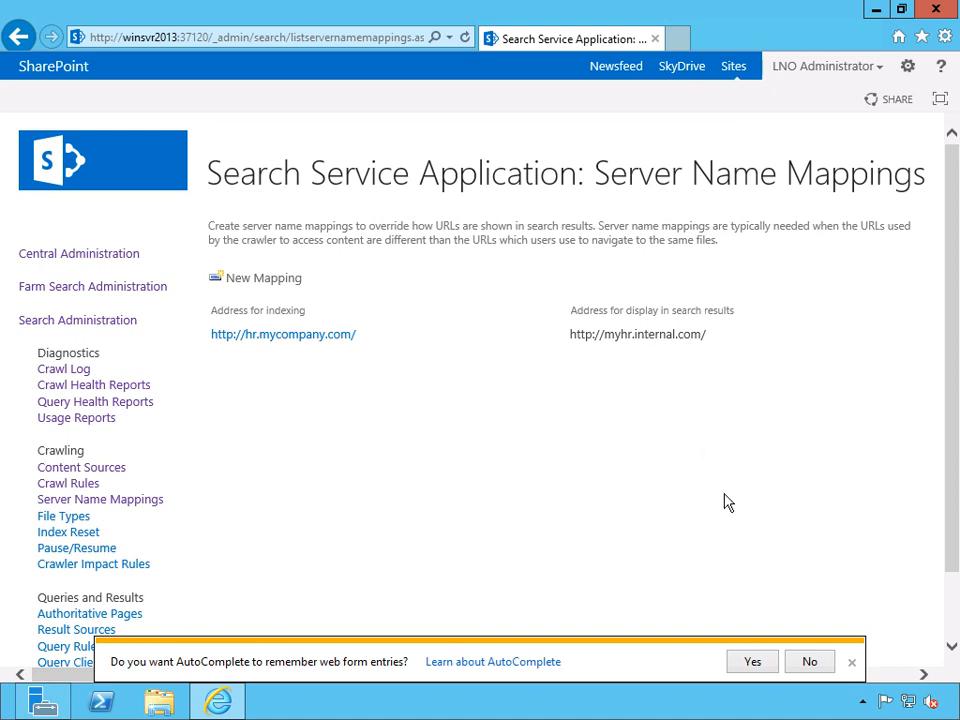
left_click(851, 663)
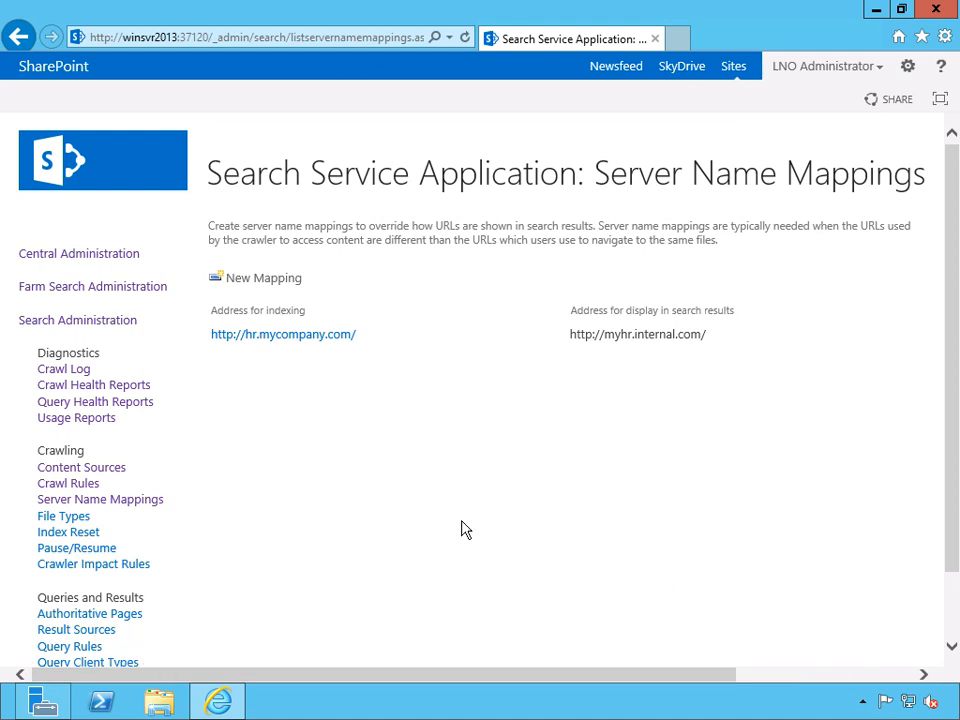
Open the File Types page and review the listed extensions, including the options available for zip.
scroll(465, 525, "down", 2)
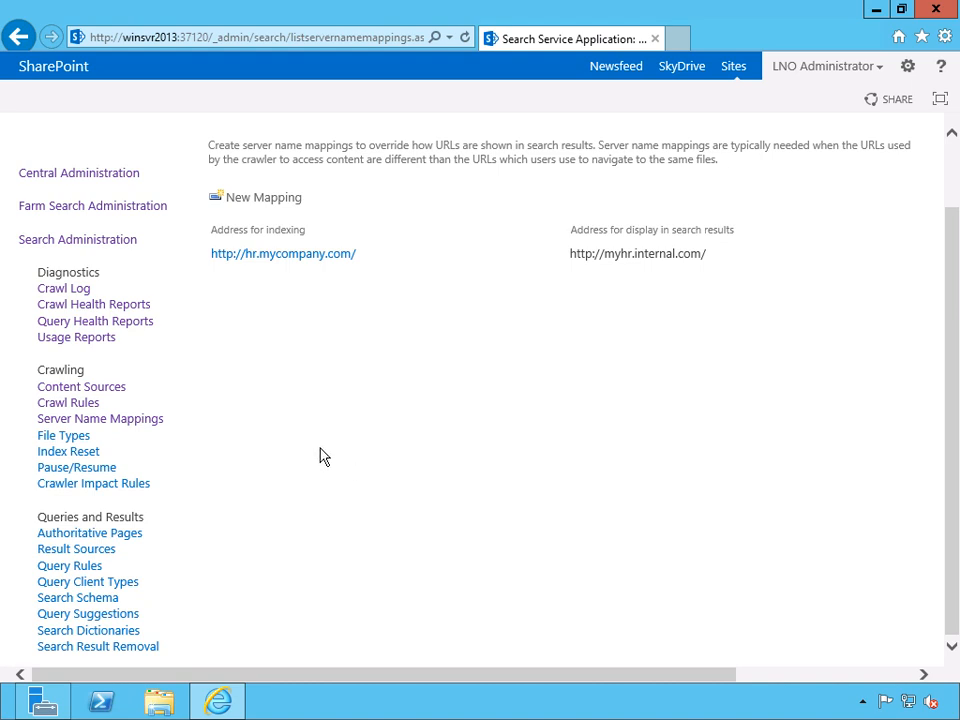
left_click(64, 436)
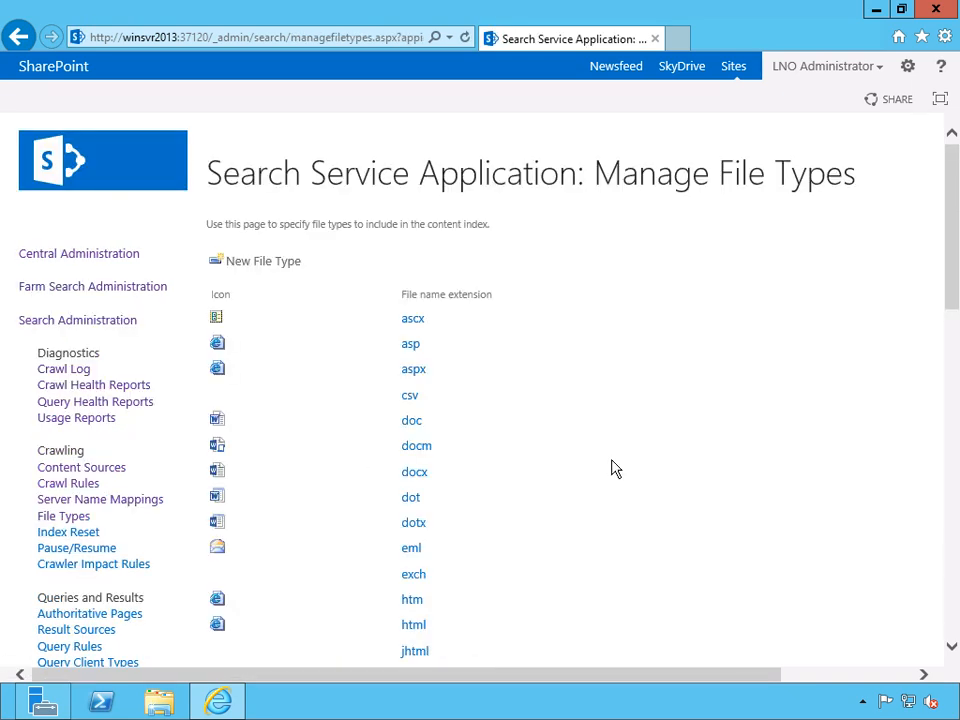
left_click_drag(949, 251, 950, 608)
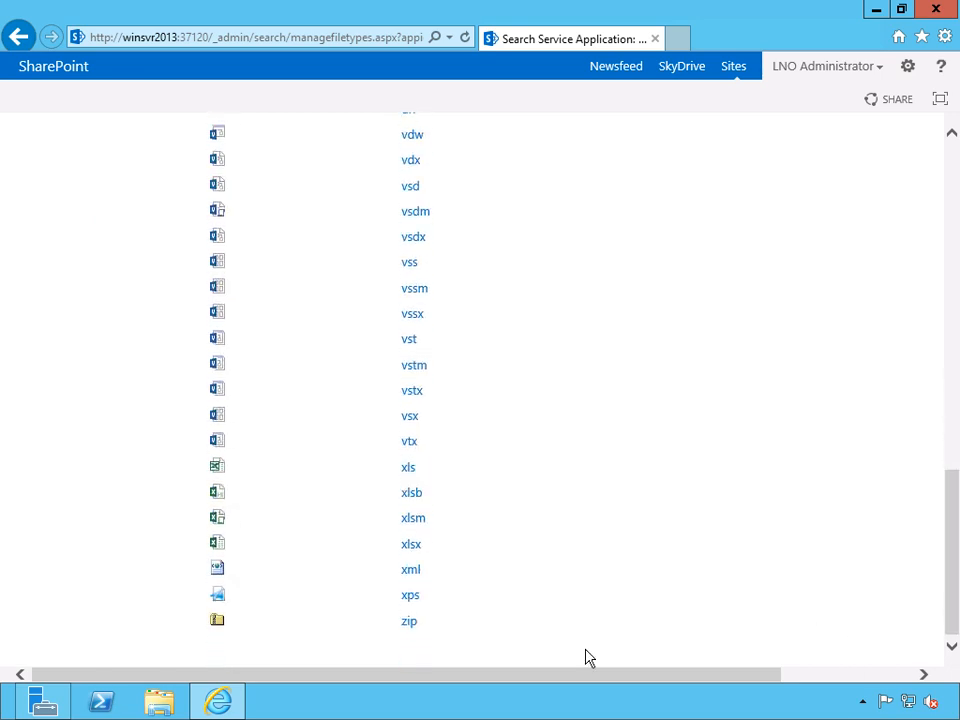
left_click(401, 629)
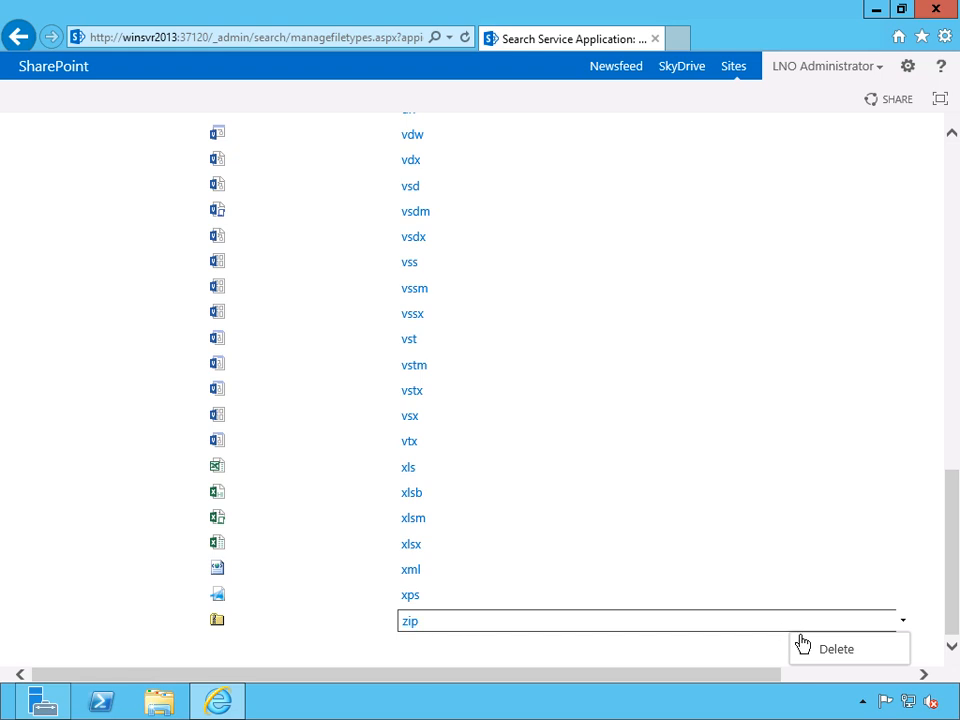
left_click(222, 624)
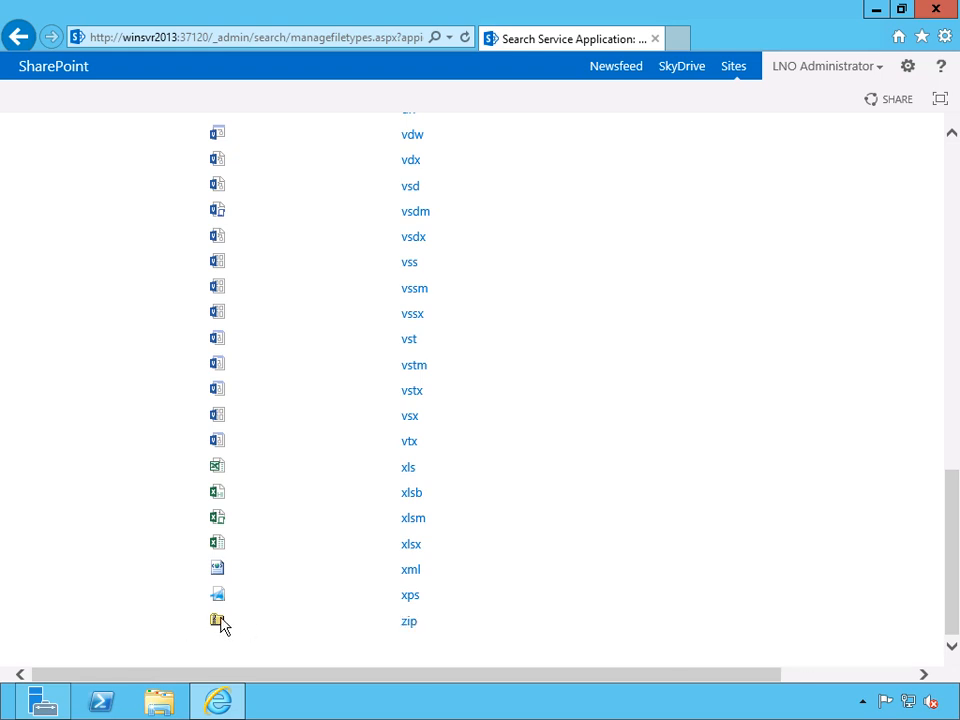
left_click_drag(953, 544, 912, 295)
scroll(912, 295, "up", 4)
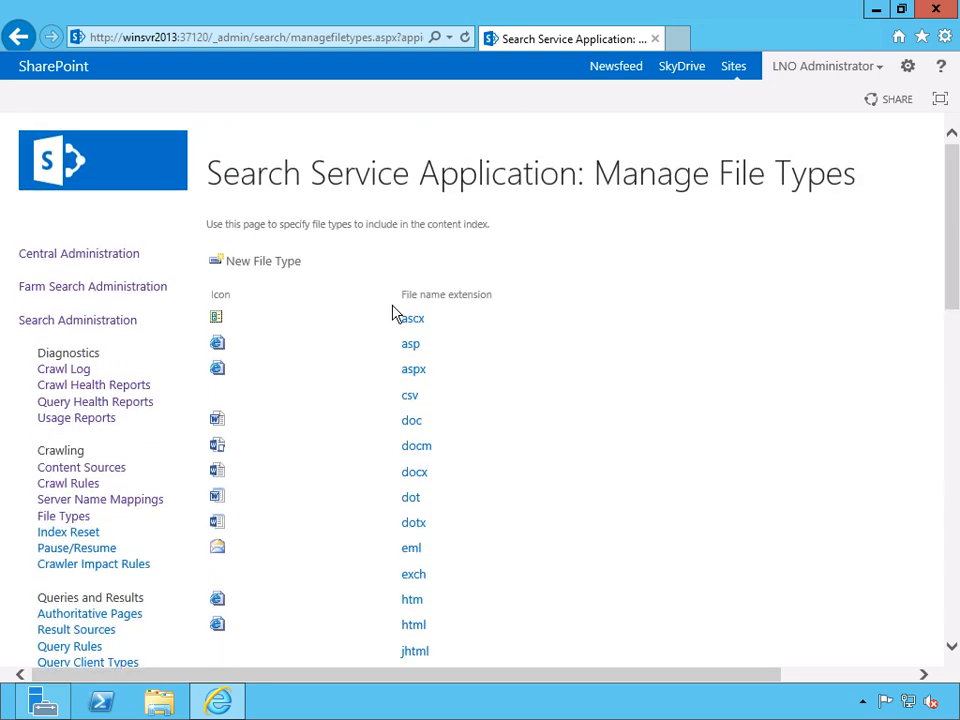
Add stl as a new file type, locate it in the extension list and dismiss the AutoComplete prompt.
left_click(270, 264)
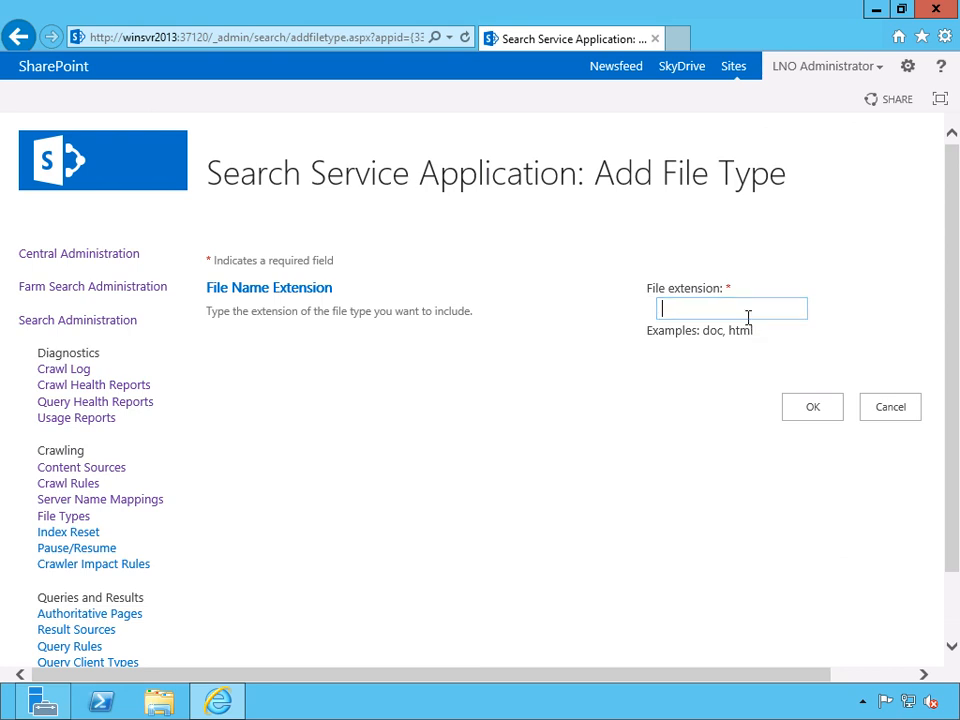
type("stl")
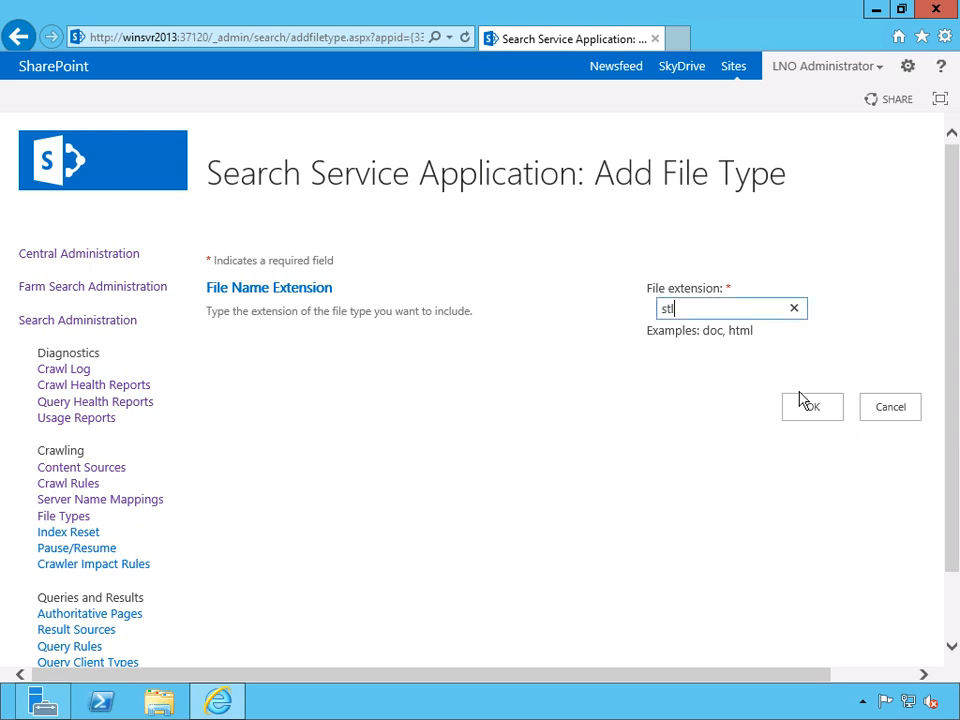
left_click(813, 410)
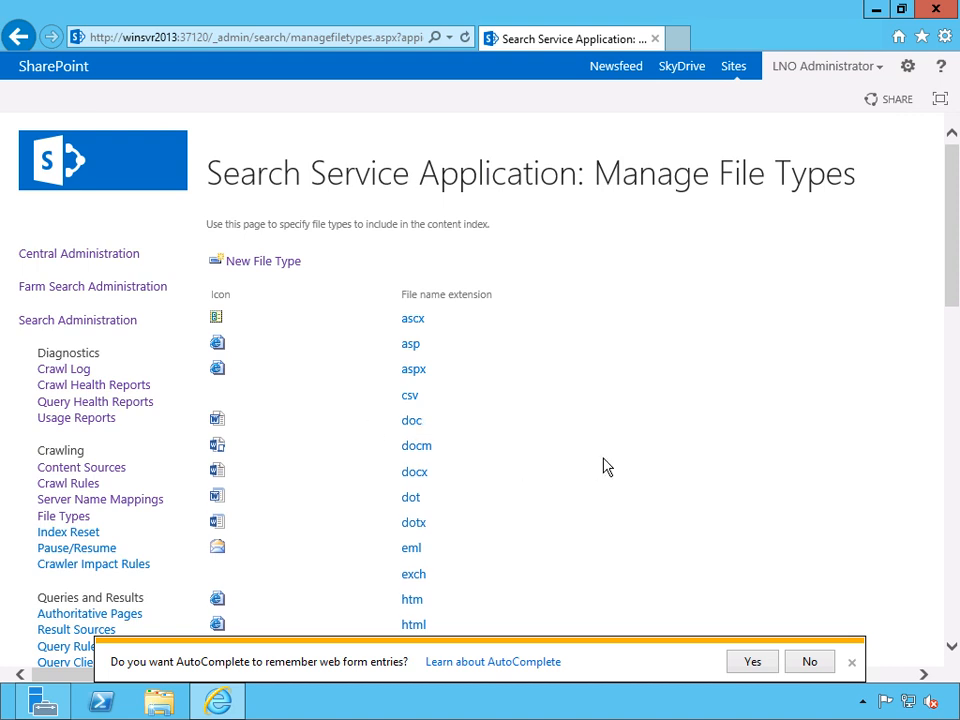
scroll(621, 471, "down", 8)
scroll(560, 450, "down", 1)
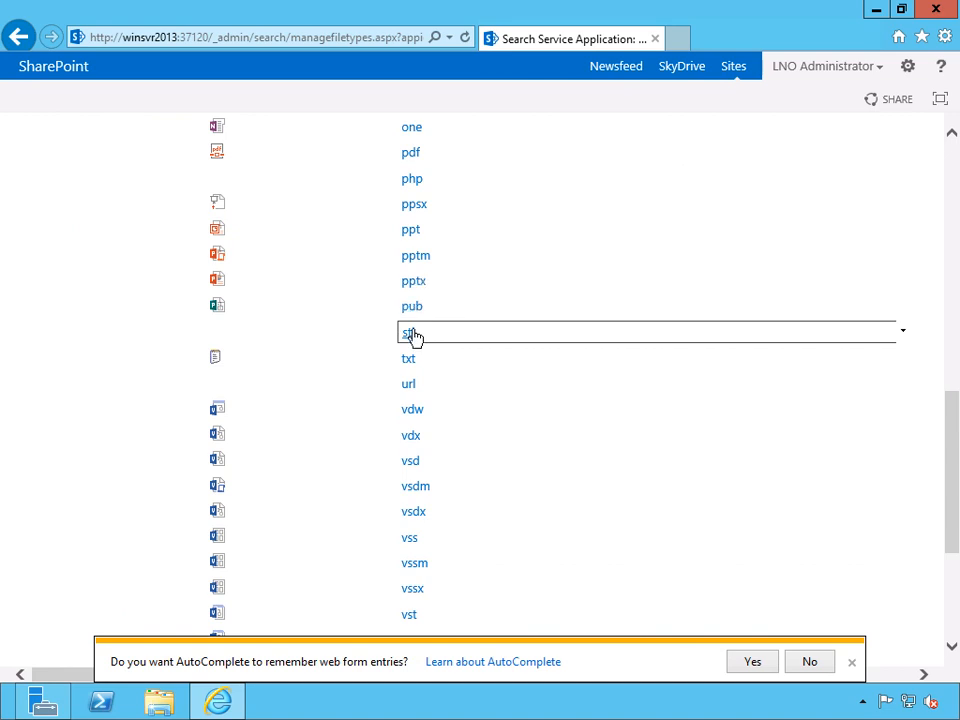
left_click(852, 663)
Check the options available for the stl file type and open the Index Reset page.
left_click_drag(953, 531, 891, 225)
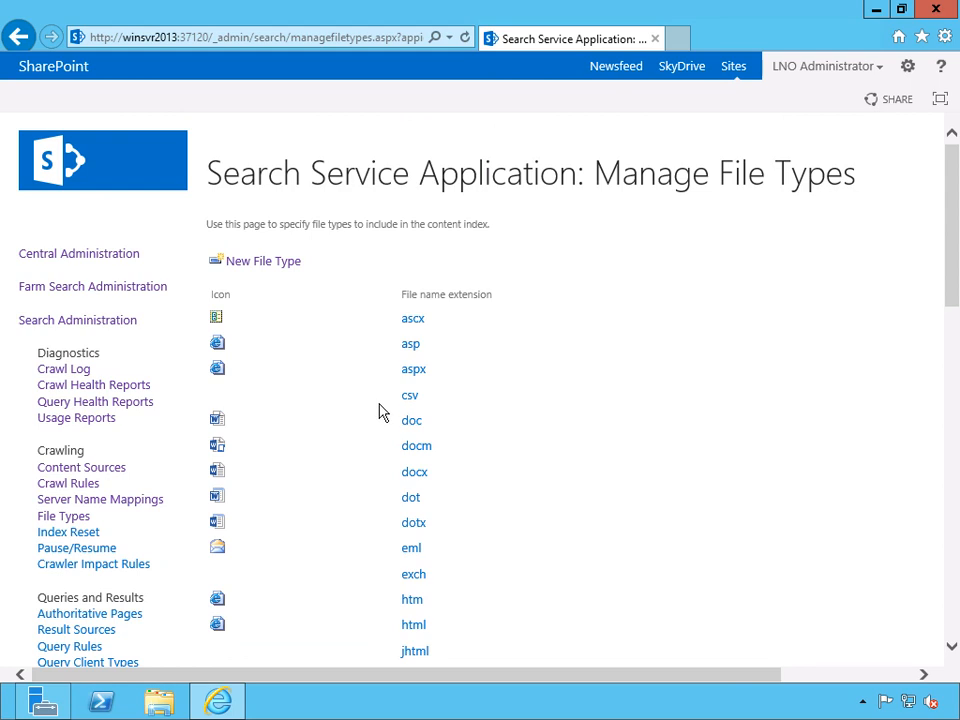
scroll(561, 497, "down", 4)
scroll(555, 505, "down", 3)
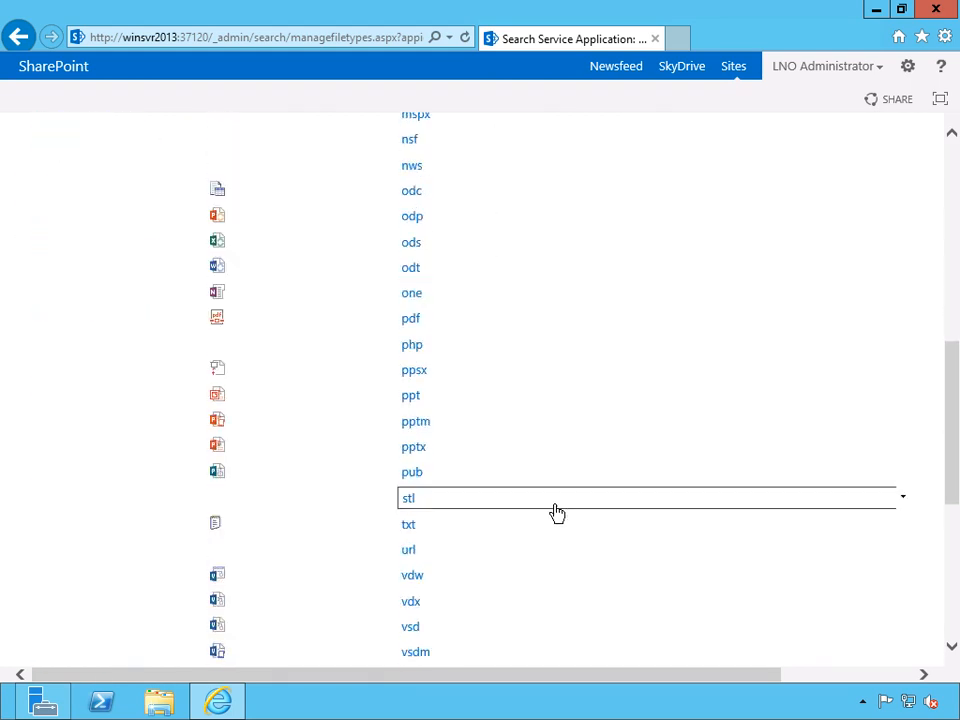
left_click(407, 501)
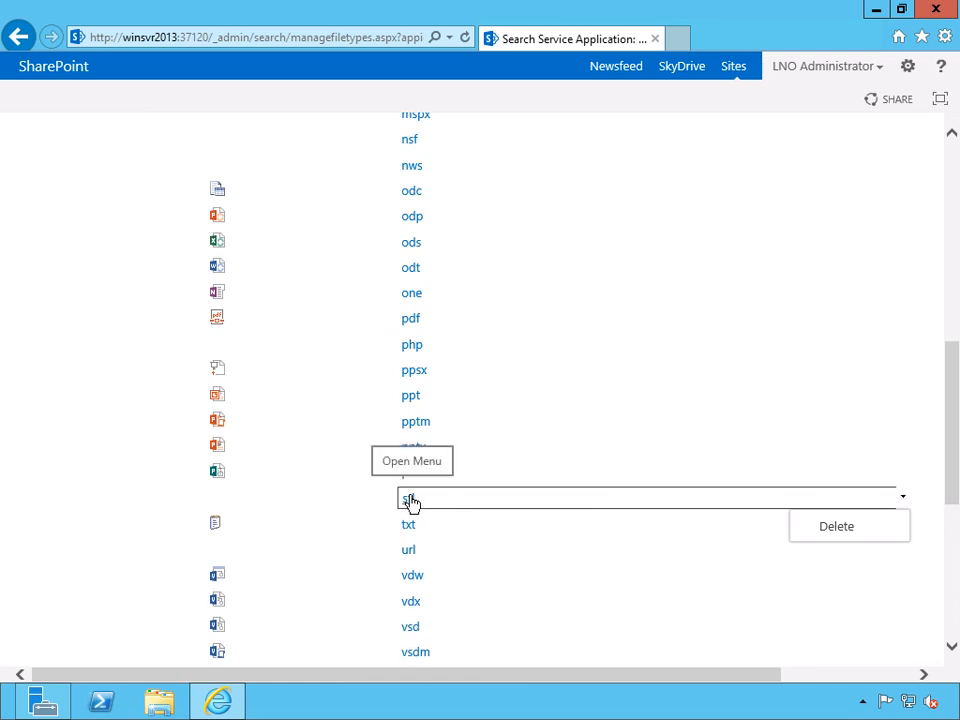
left_click_drag(954, 439, 945, 210)
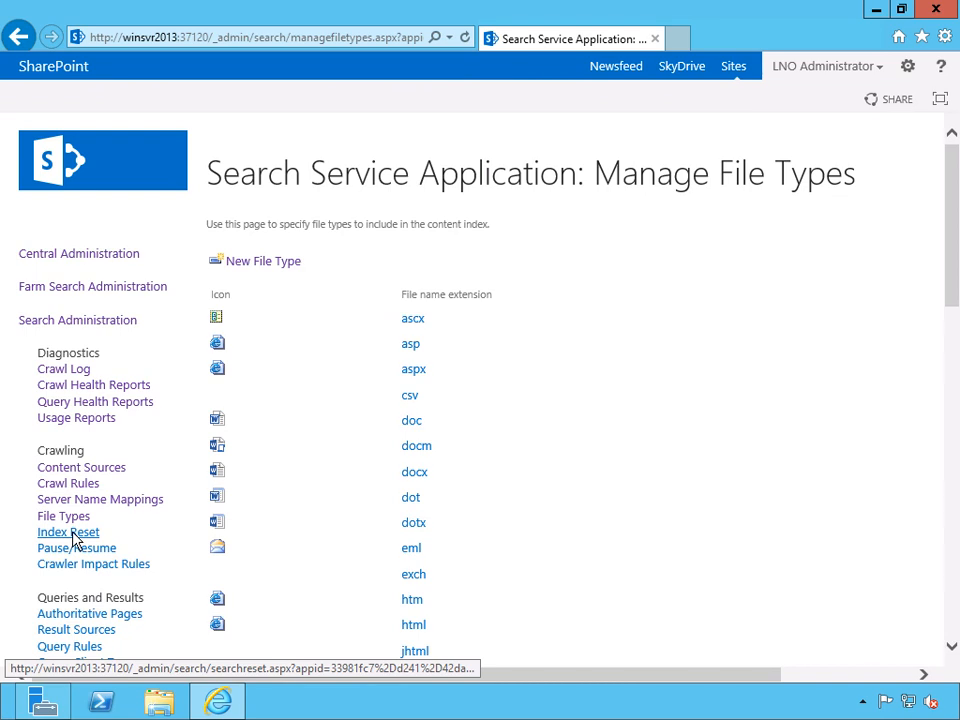
left_click(72, 533)
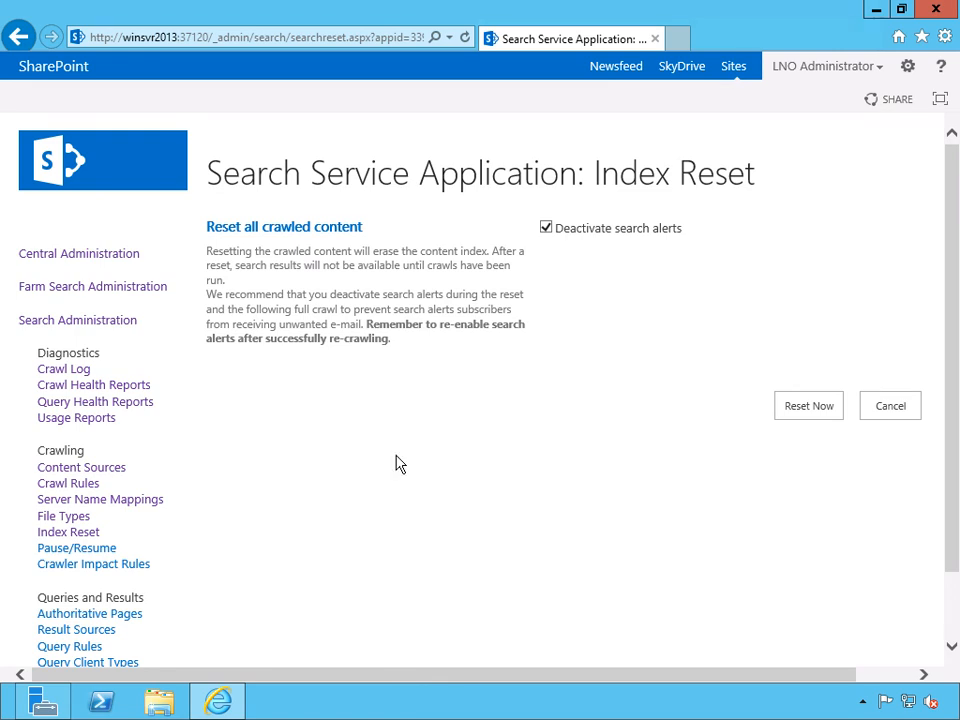
Pause crawling and indexing for the Search Service Application, and resume it again.
left_click(92, 551)
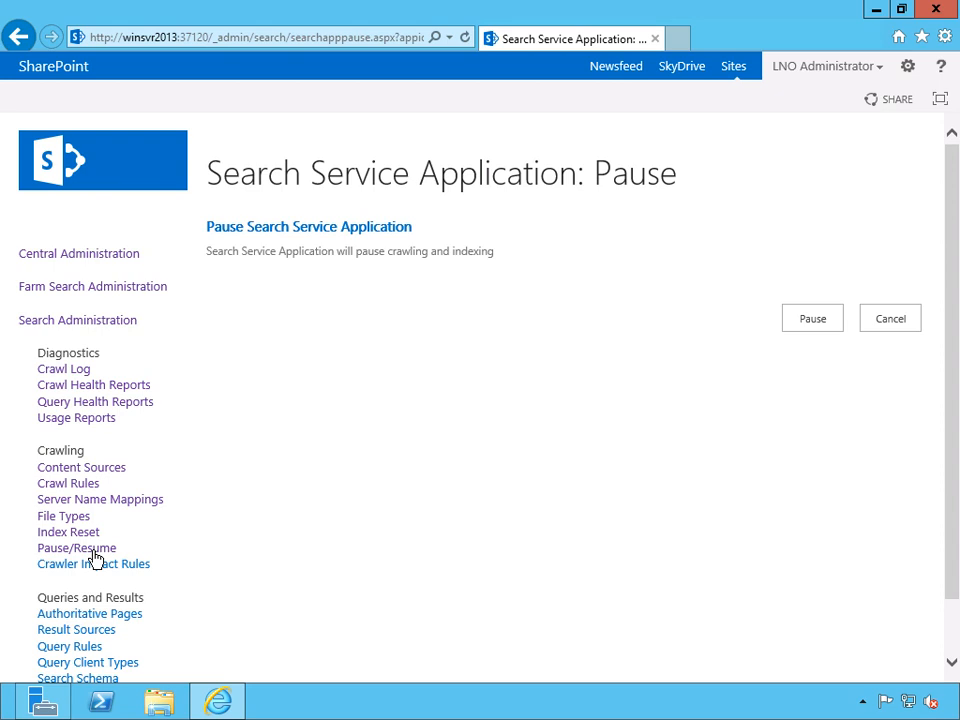
left_click(818, 320)
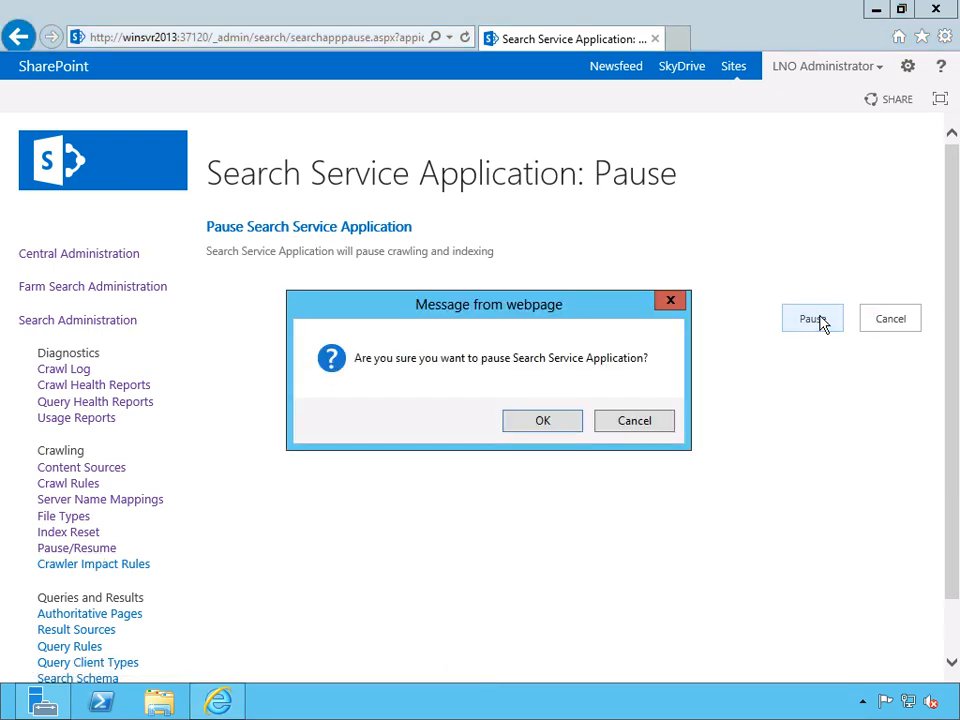
left_click(543, 421)
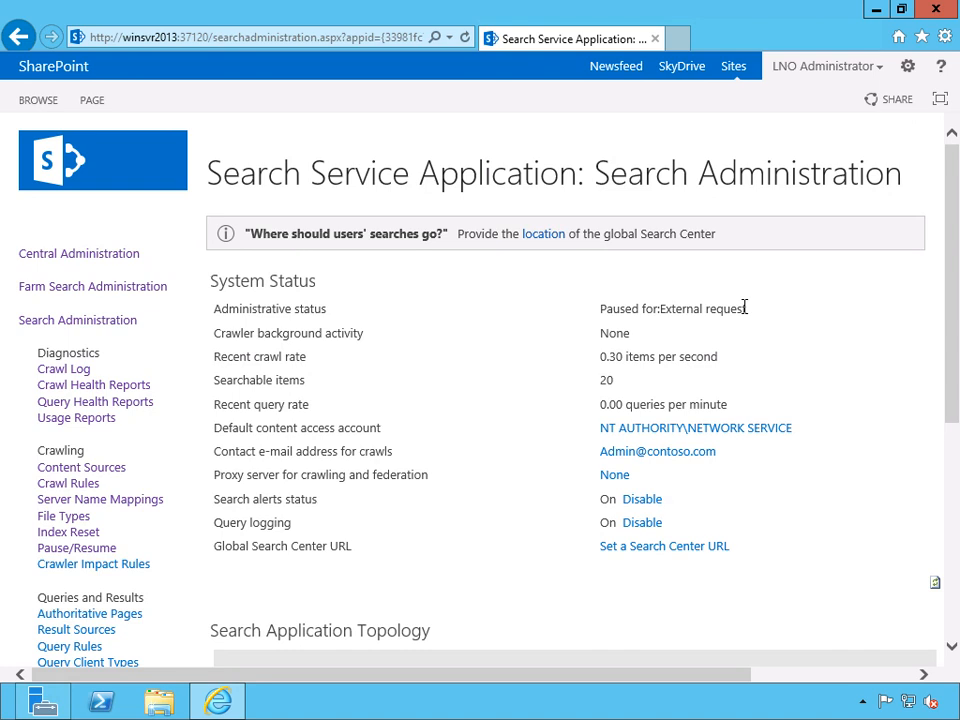
left_click(101, 553)
left_click(817, 330)
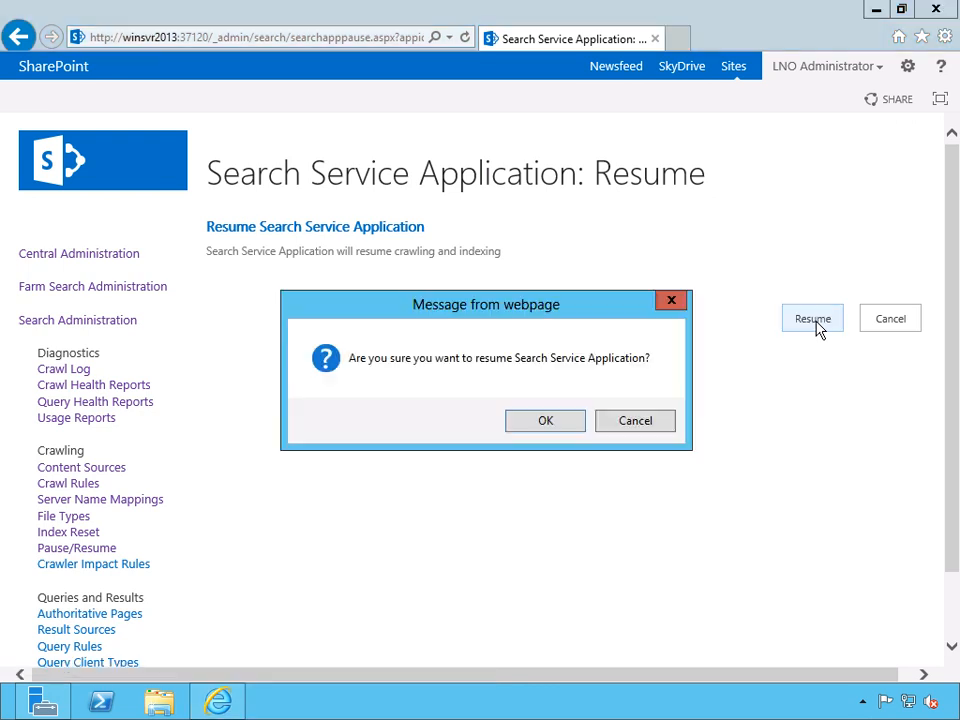
left_click(550, 427)
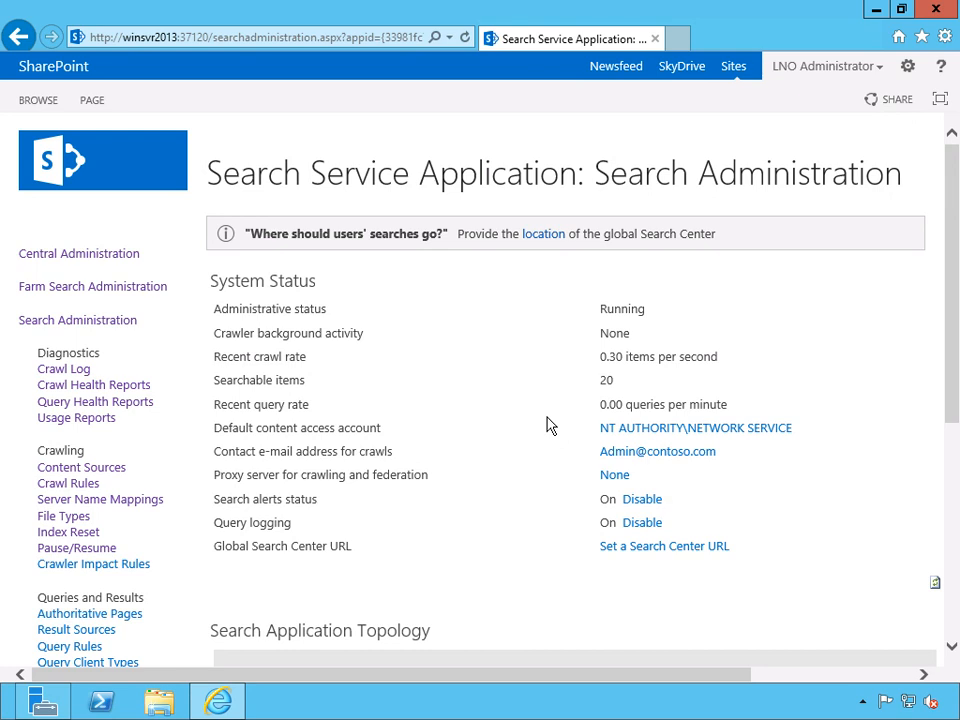
left_click(118, 575)
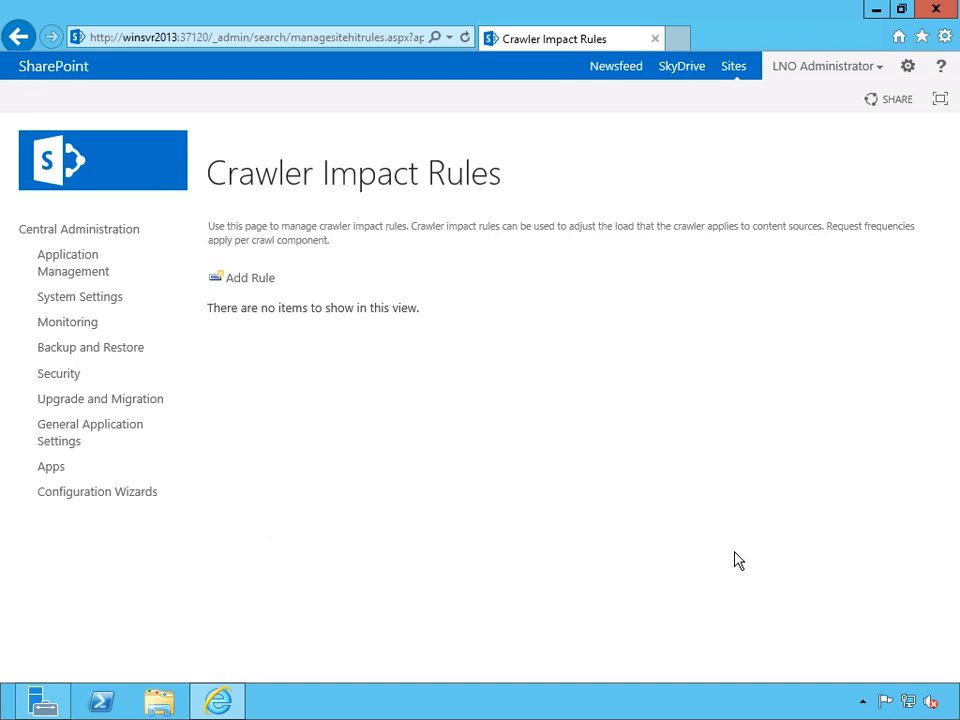
left_click(245, 283)
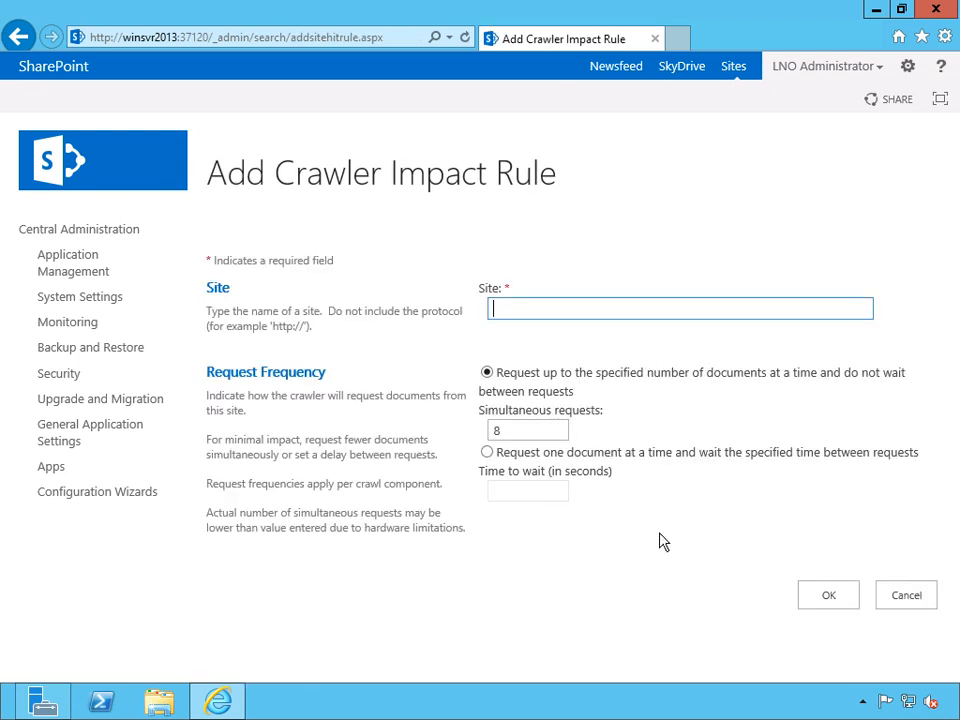
type("http://technet")
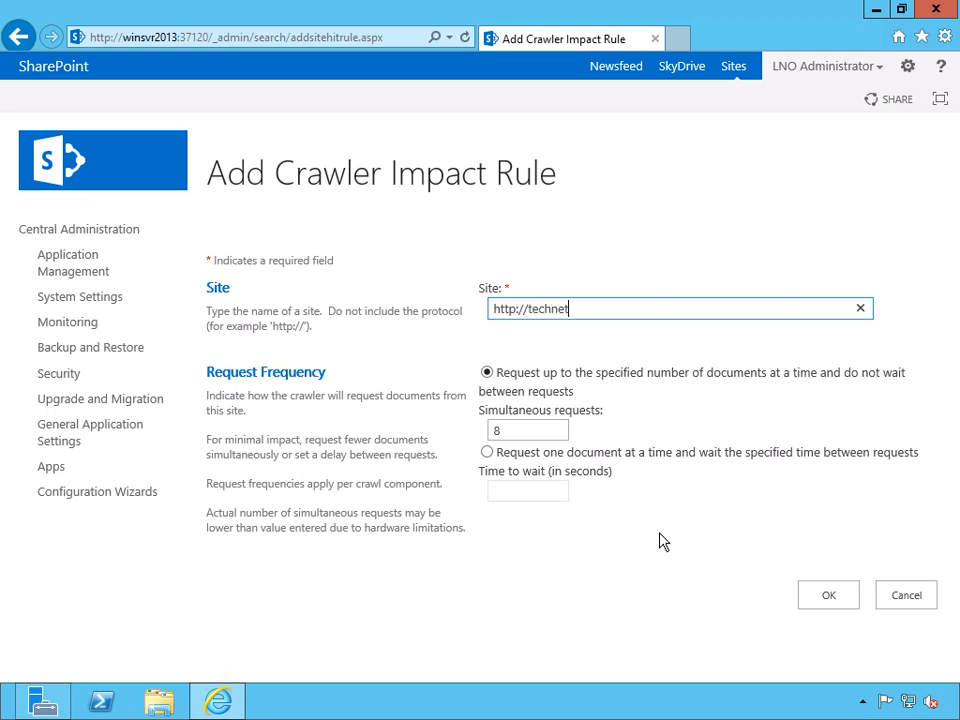
type(".microsoft.com")
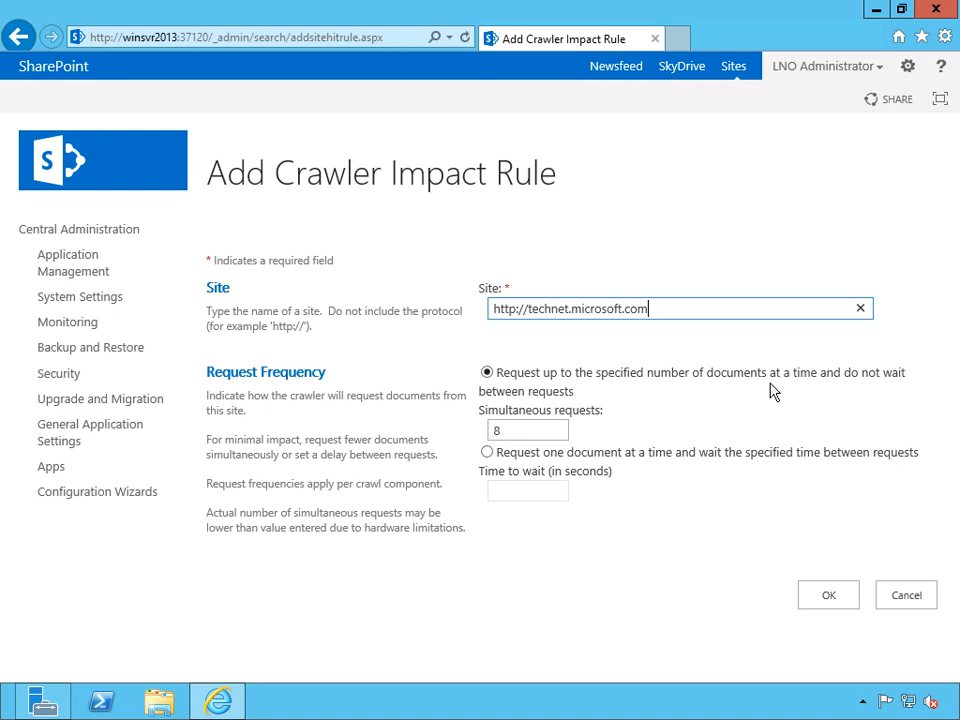
Set the rule's simultaneous requests to 20.
left_click_drag(511, 430, 481, 429)
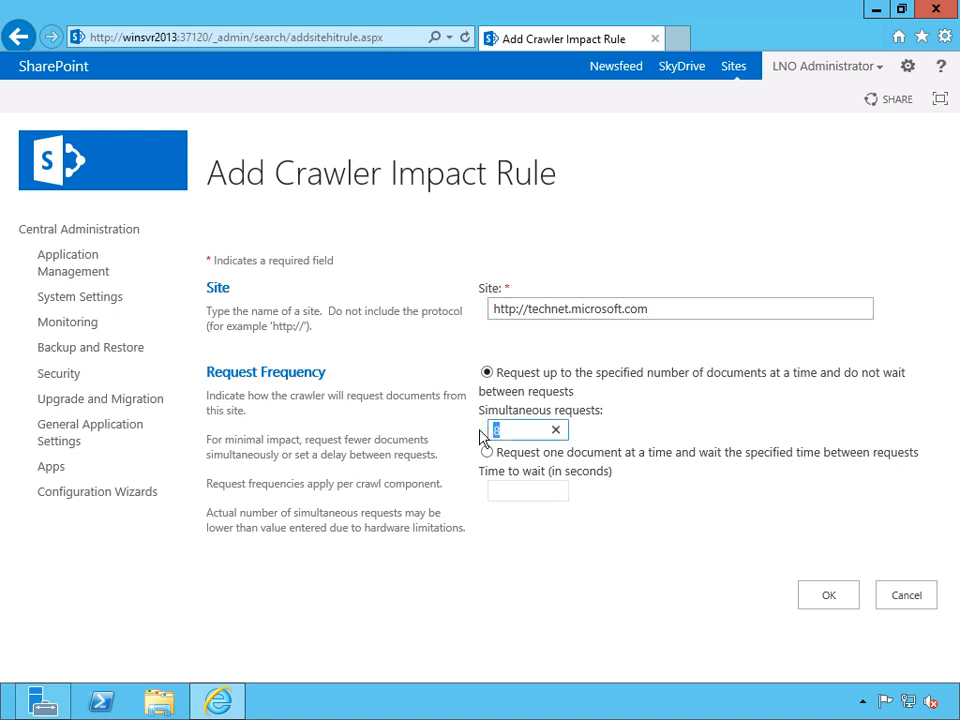
type("220")
key("BackSpace")
key("BackSpace")
type("0")
left_click(650, 407)
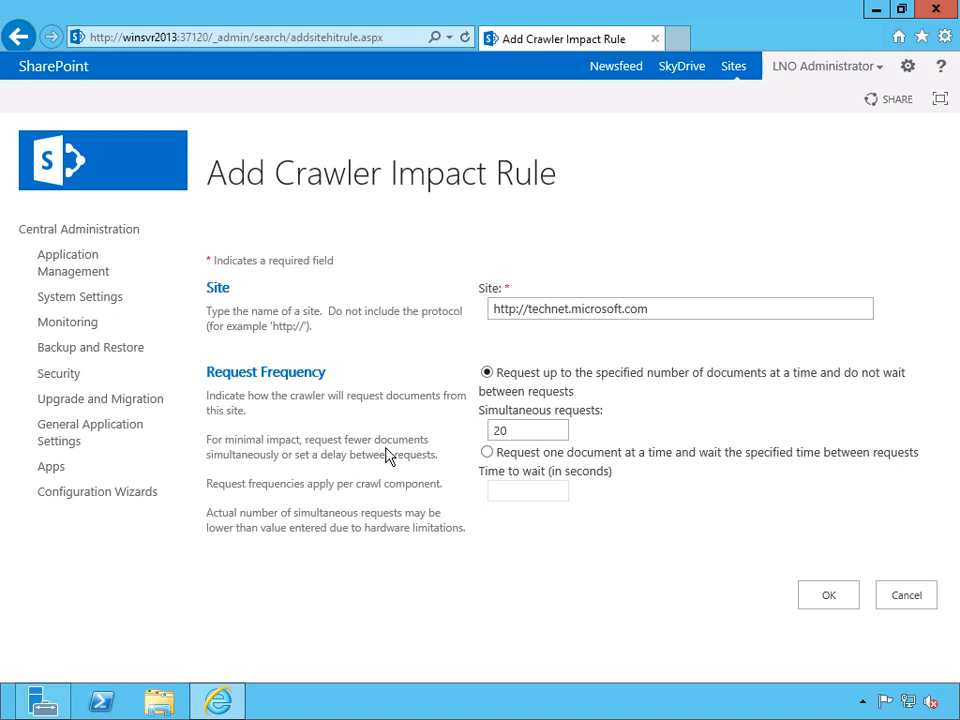
Make the rule request one document at a time with a 5-second wait, and submit it.
left_click(488, 453)
left_click(528, 492)
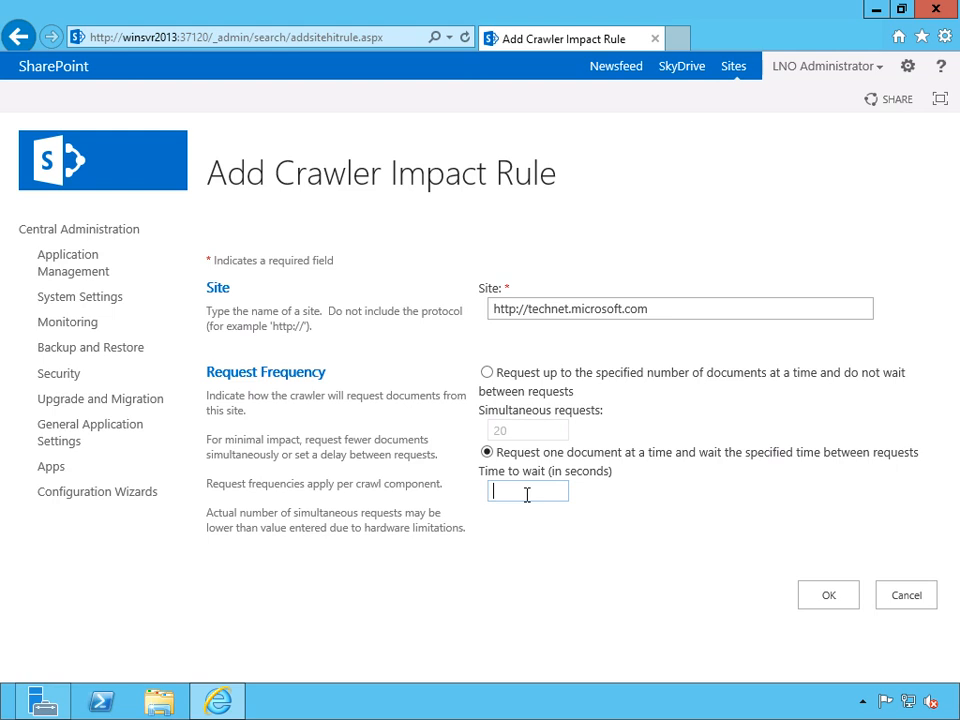
type("5")
left_click(652, 438)
left_click(838, 604)
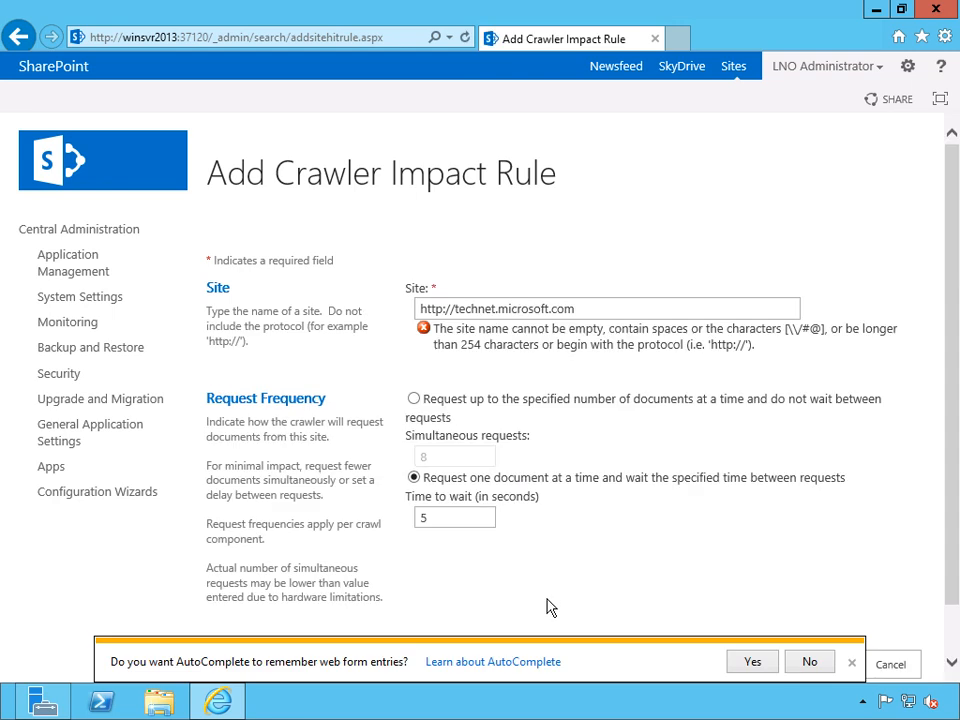
Shorten the rule's site to technet.microsoft.com, decline the AutoComplete offer and save the crawler impact rule.
left_click(636, 308)
left_click_drag(455, 308, 390, 316)
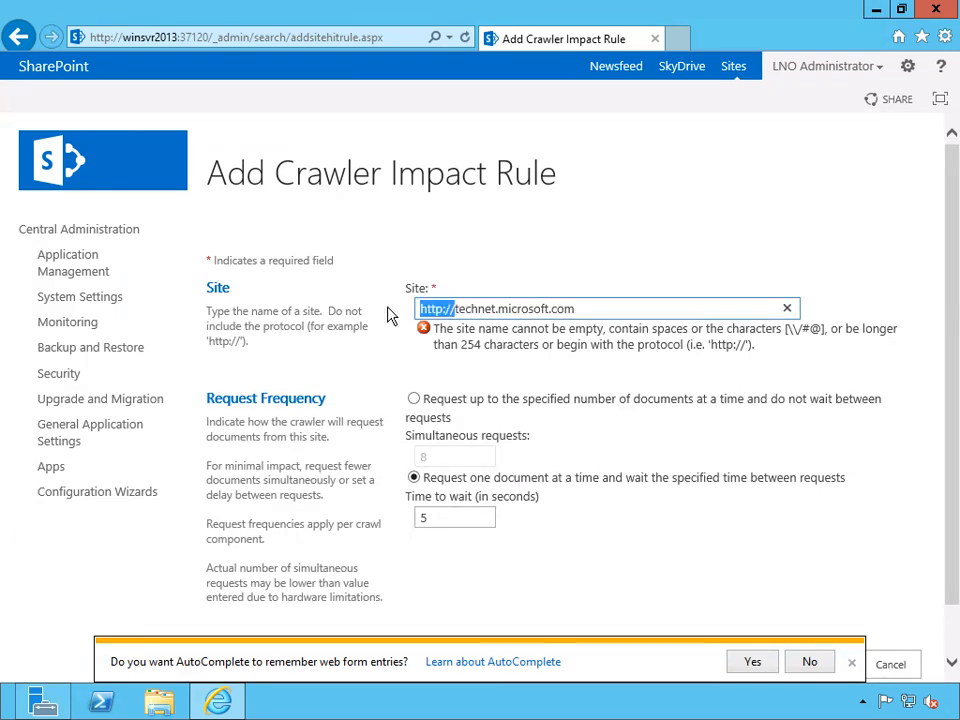
key("Delete")
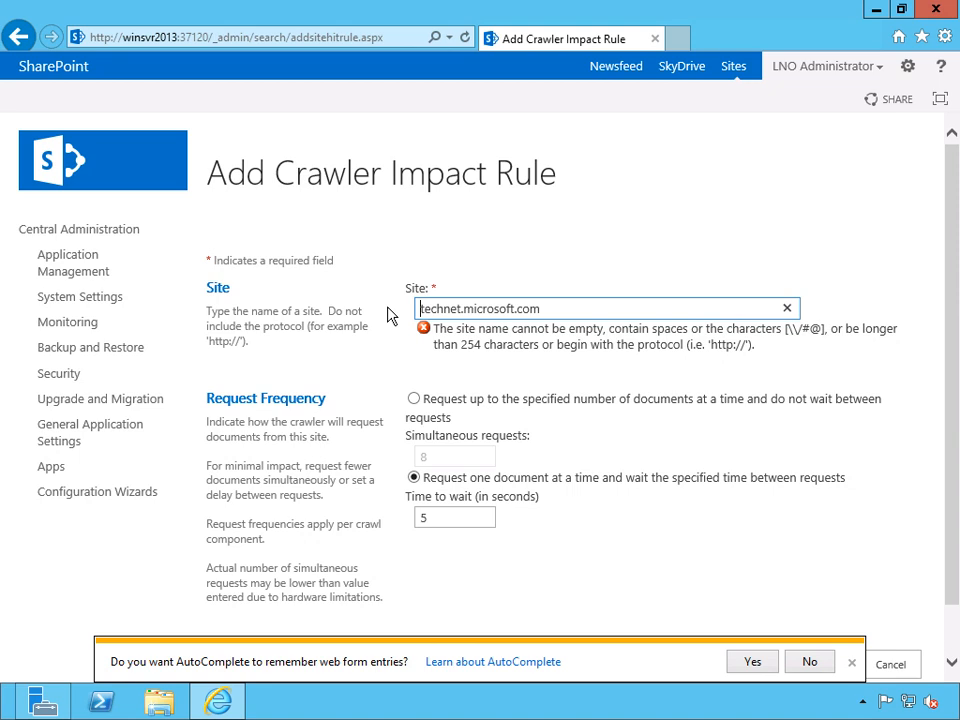
left_click(824, 666)
left_click(815, 666)
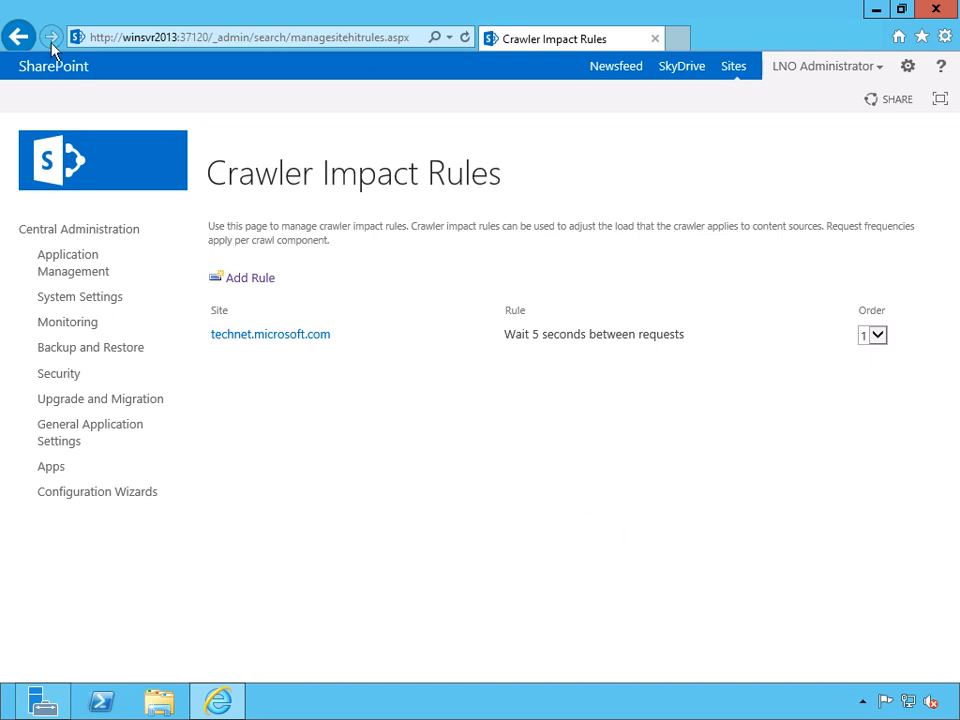
Return to the Search Administration page and open the Authoritative Pages settings.
right_click(22, 40)
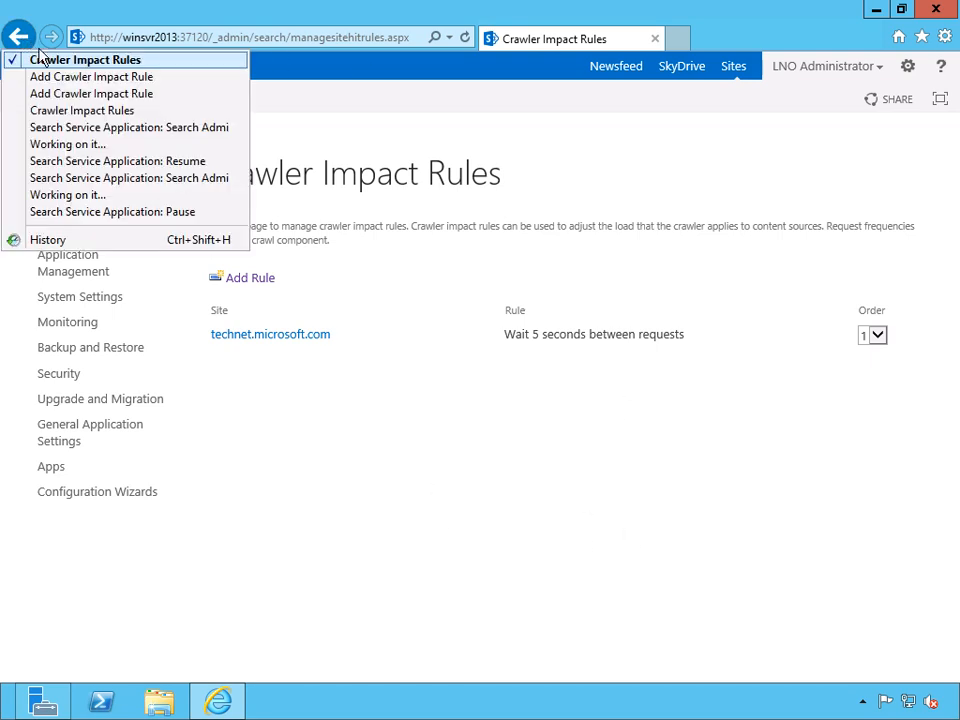
left_click(27, 128)
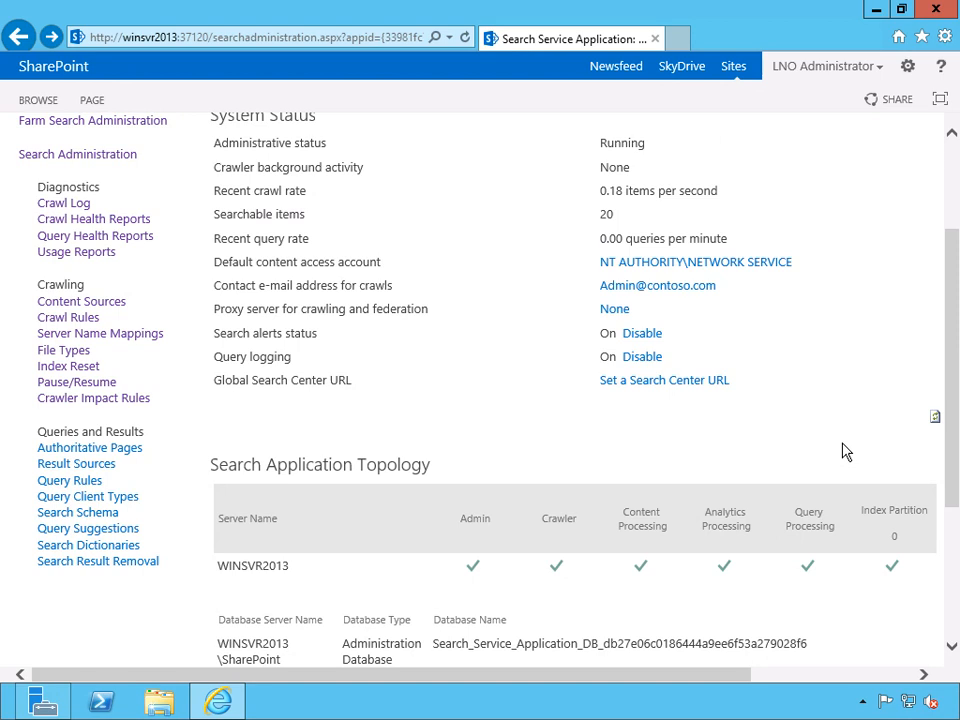
left_click(125, 450)
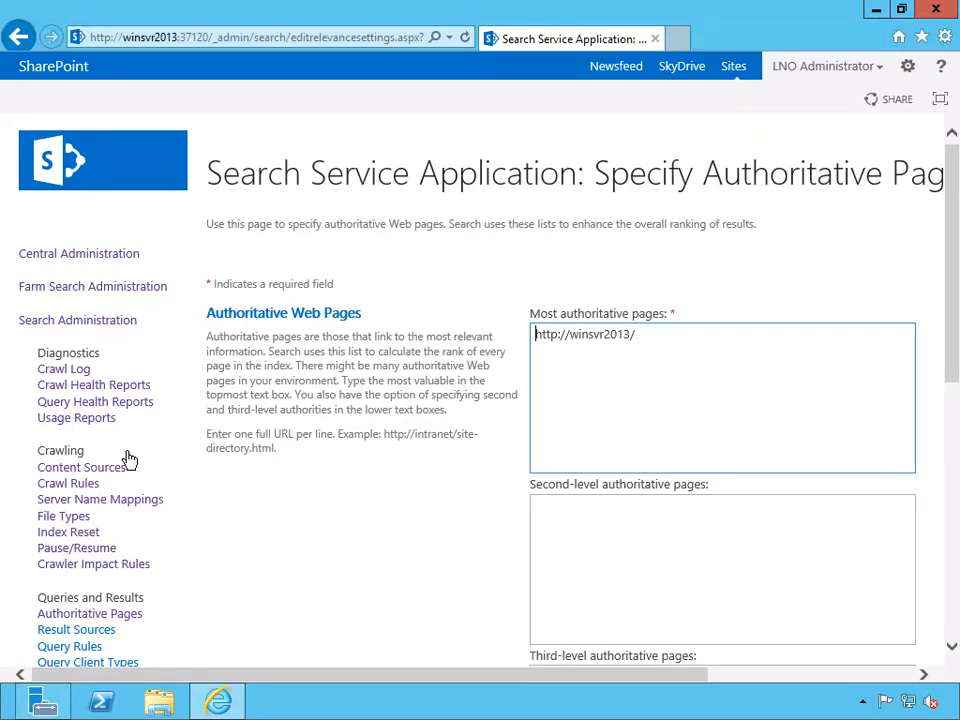
scroll(951, 266, "down", 3)
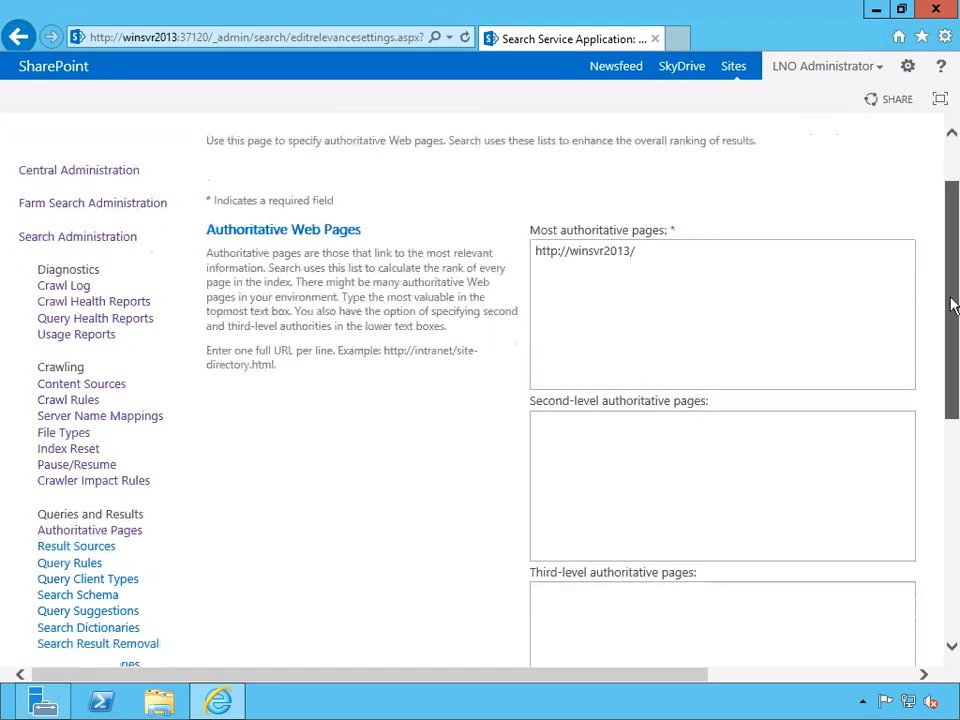
left_click_drag(951, 316, 951, 326)
left_click(692, 193)
key("Return")
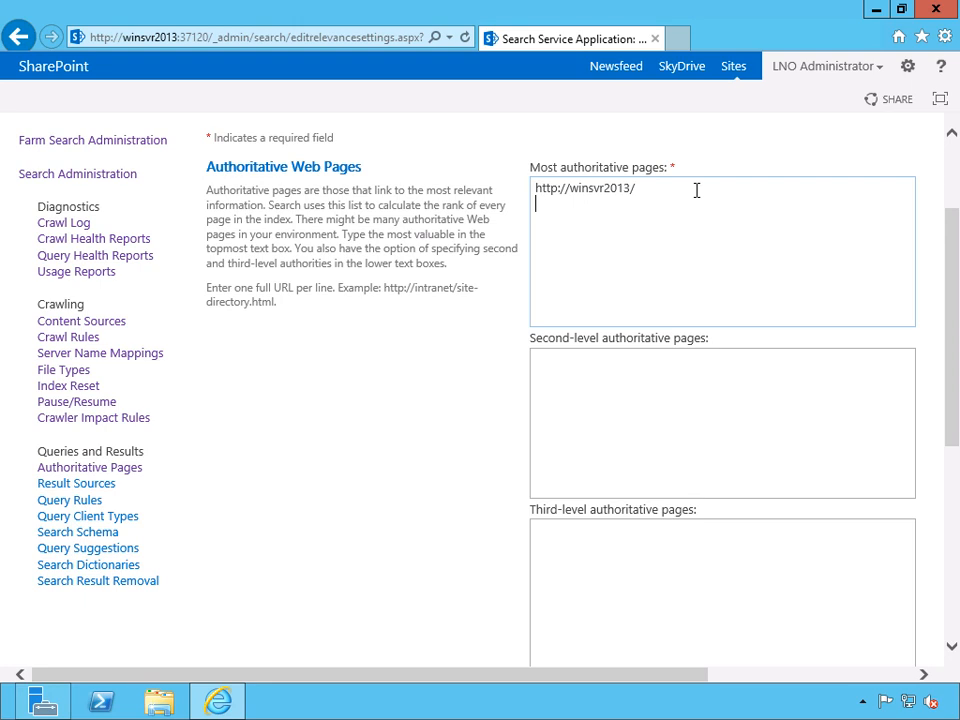
type("http://hr.internal.com")
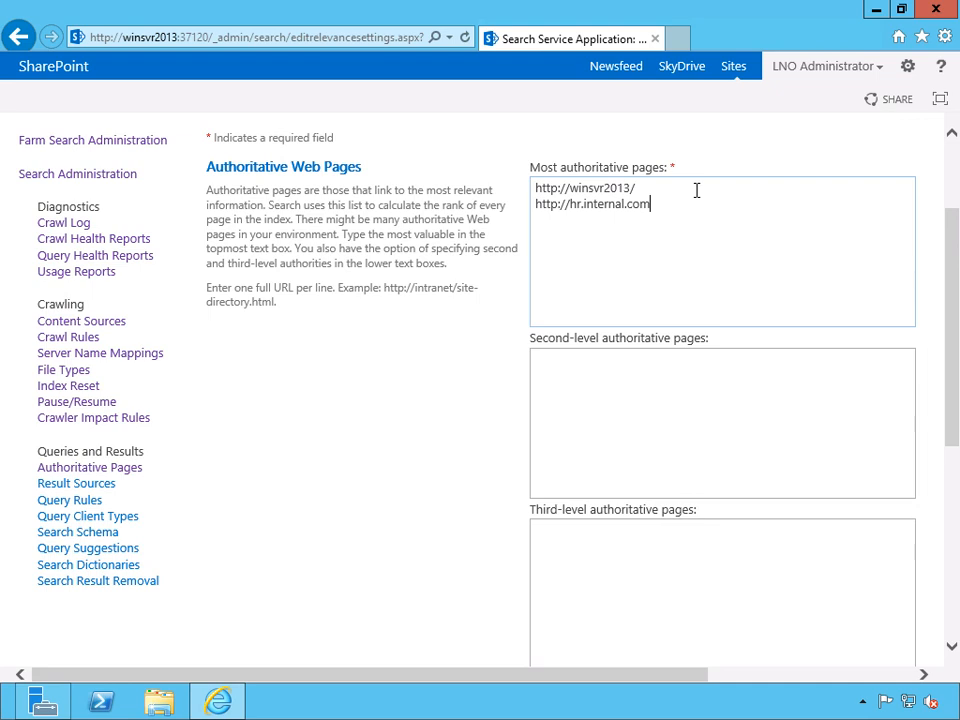
key("Return")
type("http://legal.internal.com")
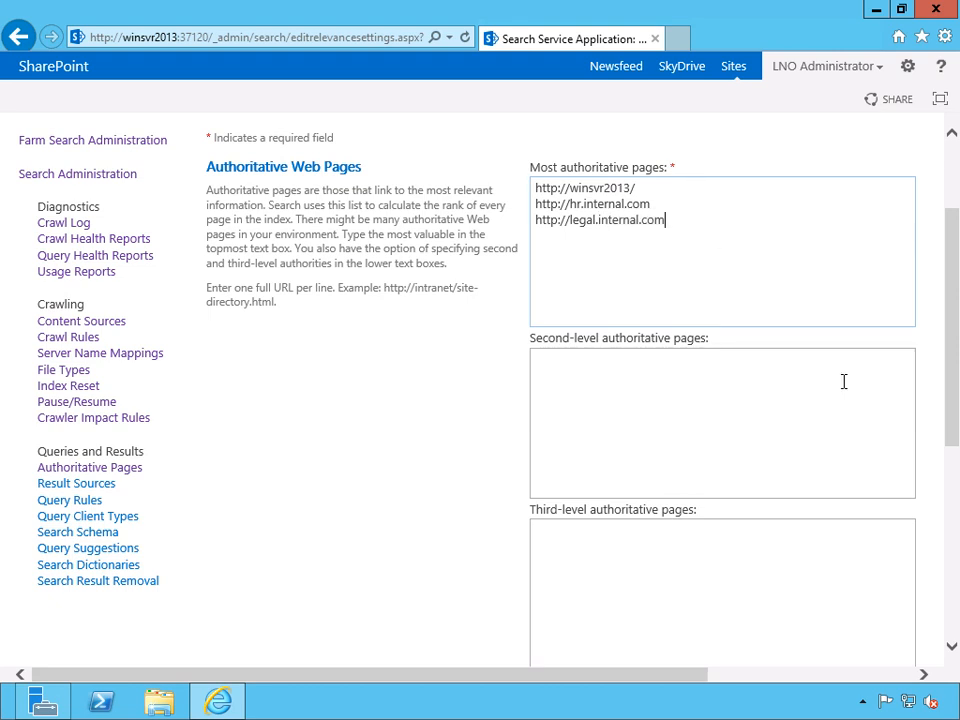
left_click(815, 416)
type("http://")
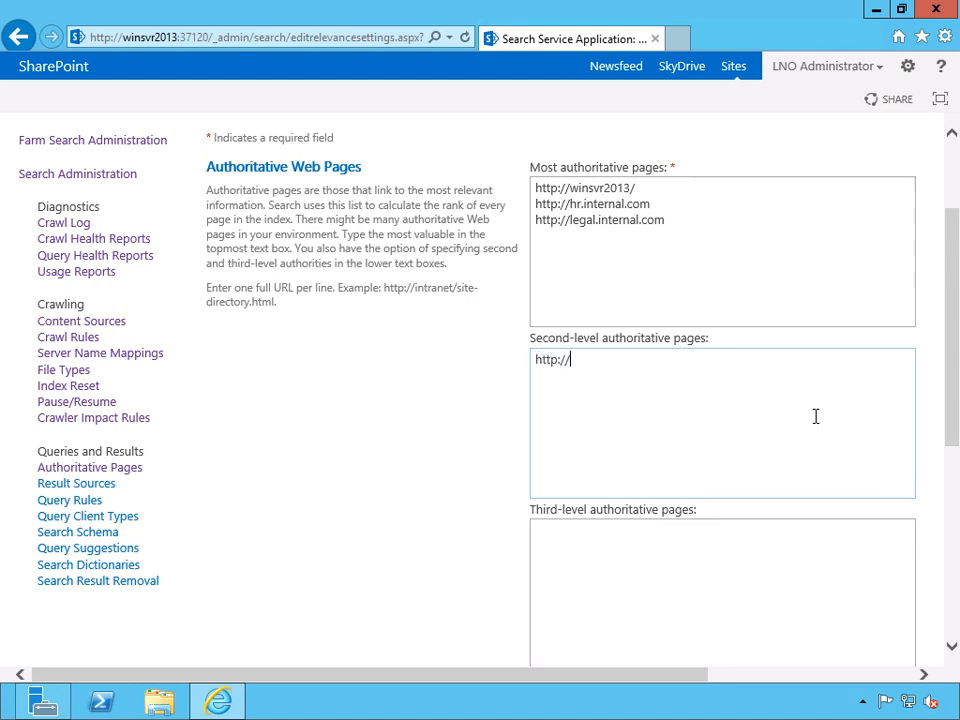
type("401K.internal.com")
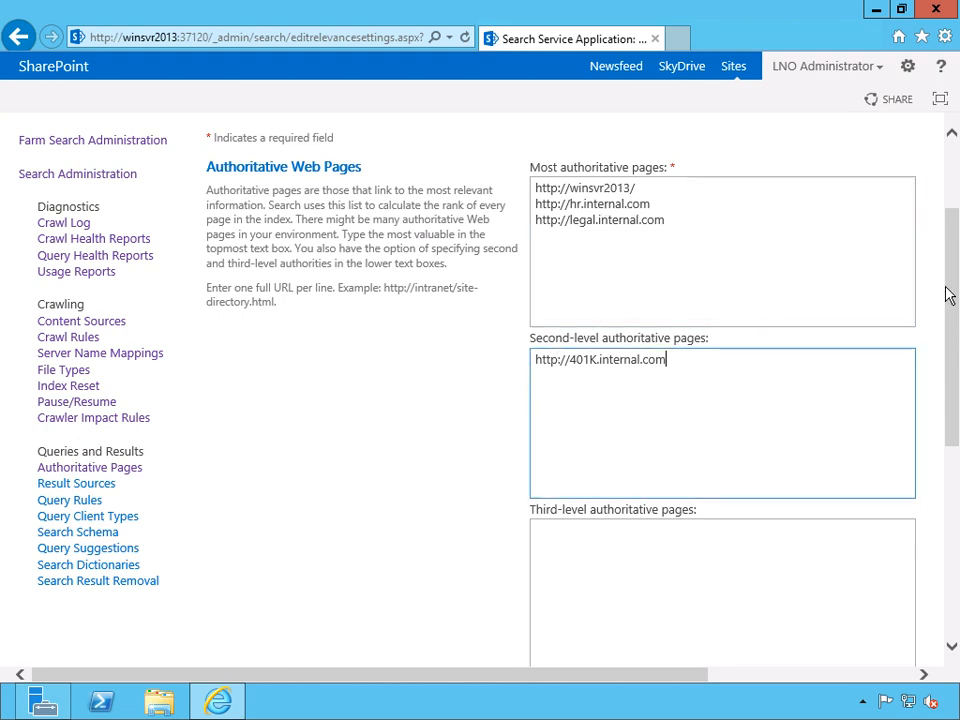
left_click_drag(948, 295, 956, 466)
left_click(701, 373)
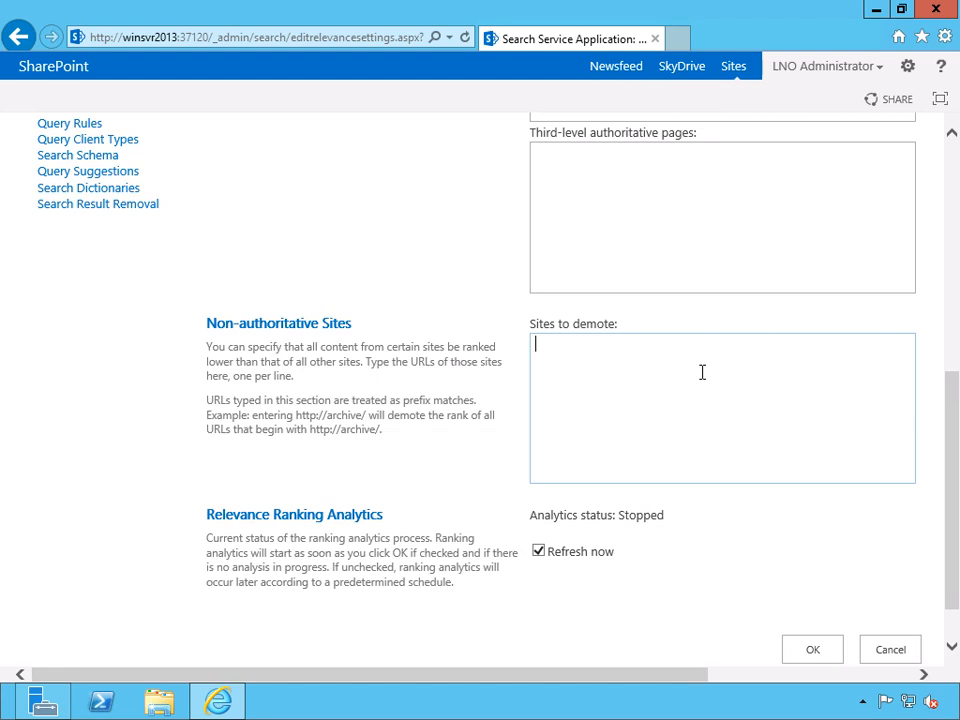
type("http://makemoneyfast.")
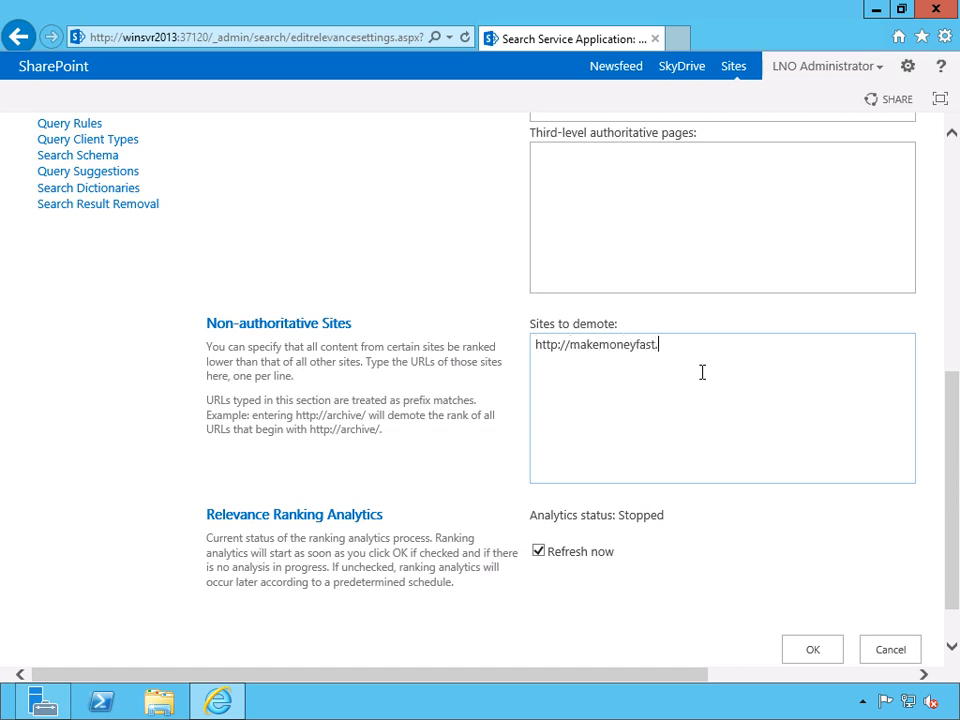
type("internal.com")
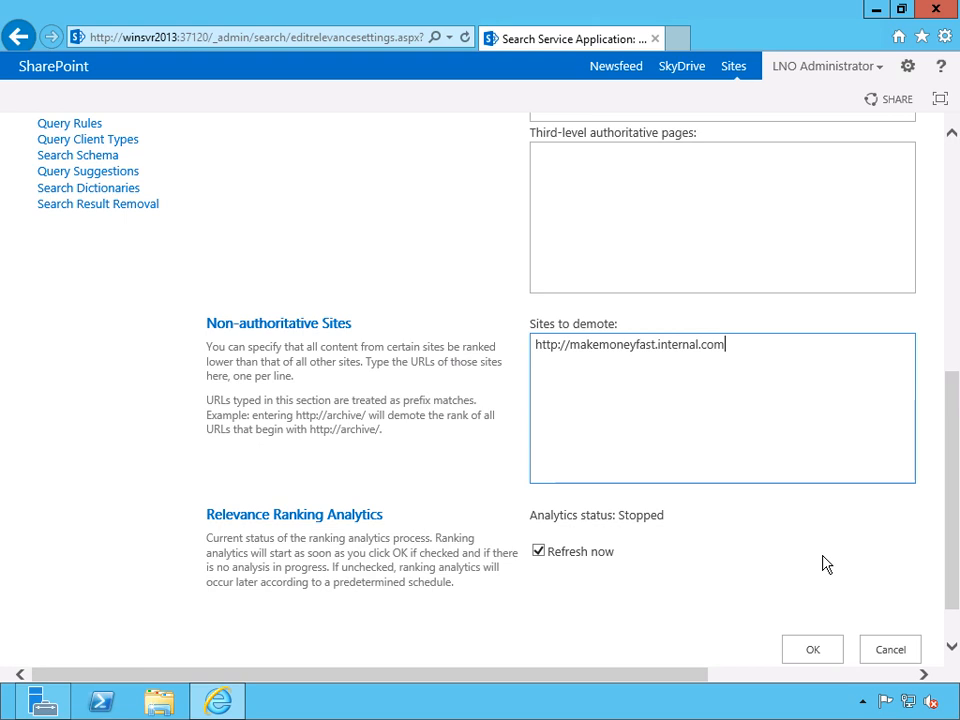
Look over the authoritative page entries, open the Result Sources page and review the sources provided by SharePoint.
left_click_drag(954, 510, 954, 335)
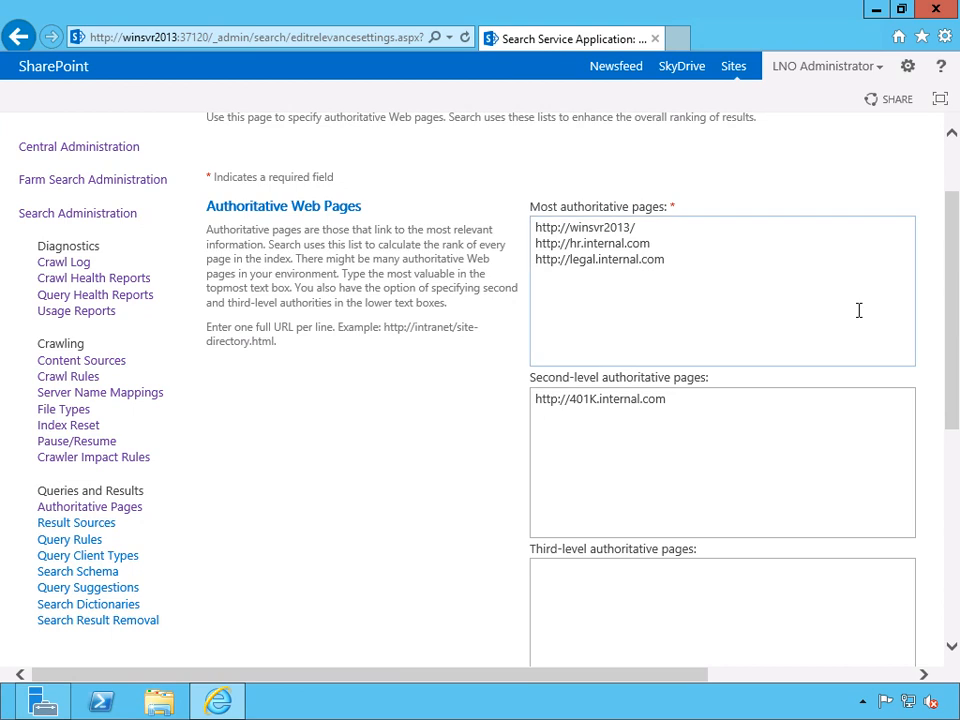
left_click_drag(956, 294, 944, 341)
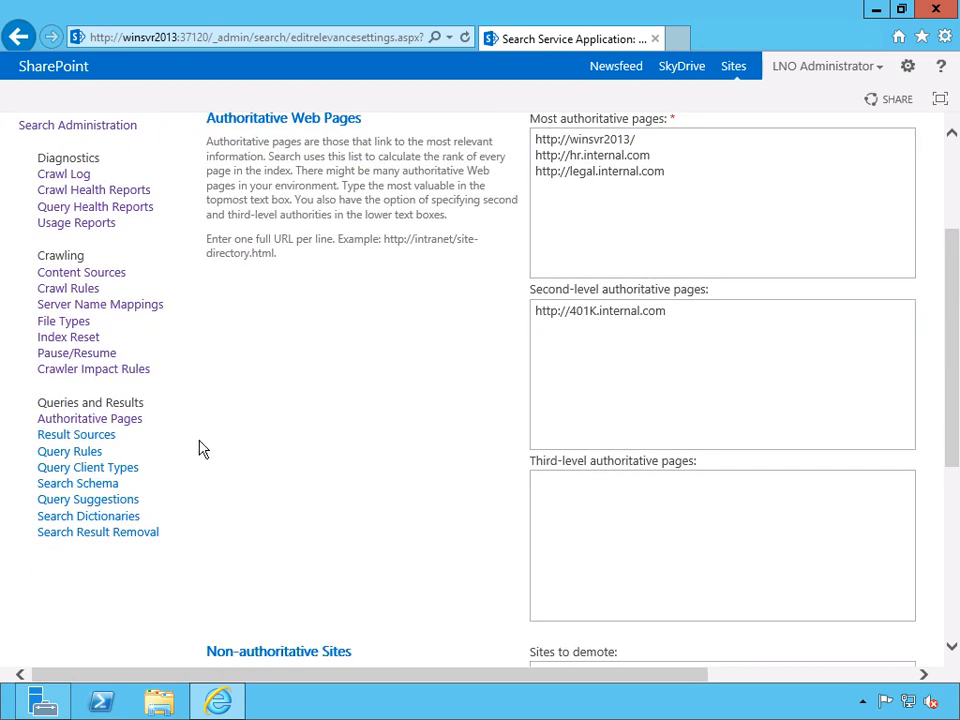
left_click(92, 438)
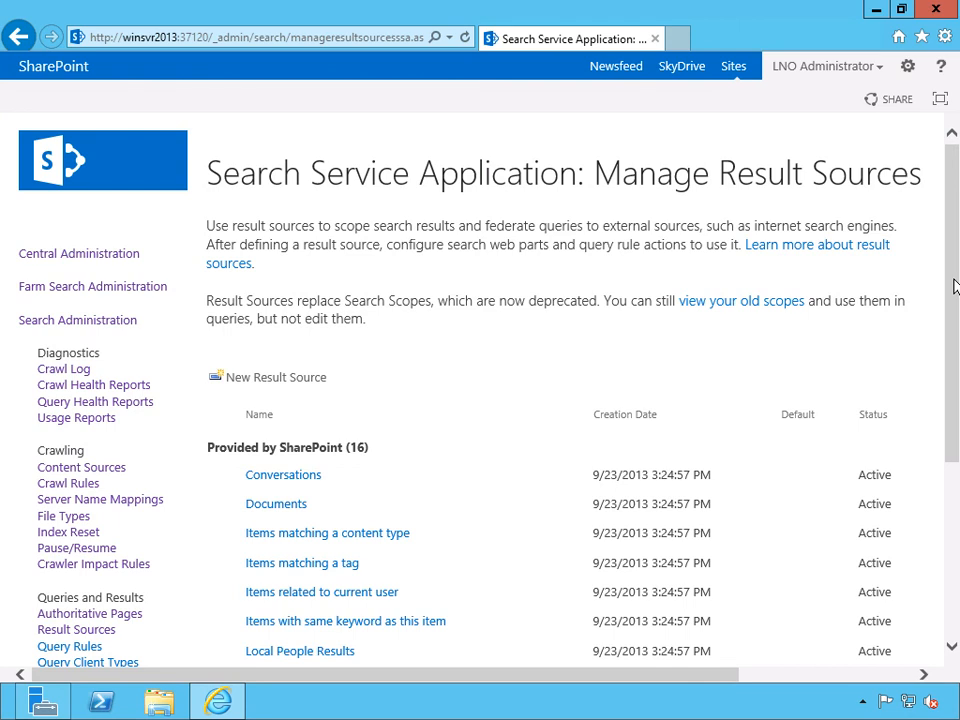
left_click_drag(955, 287, 955, 411)
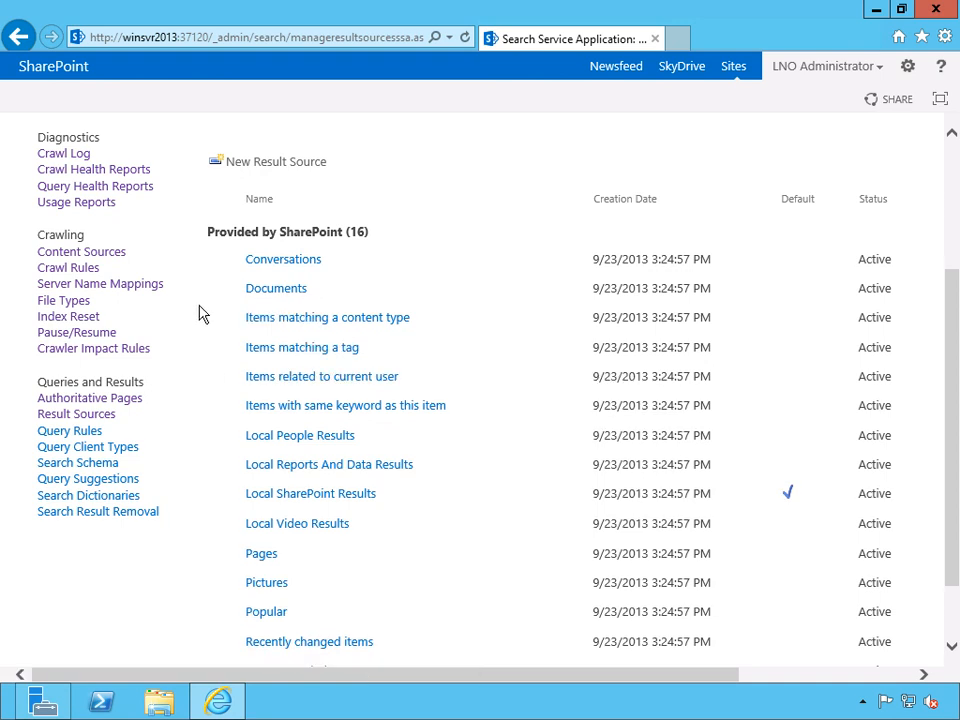
scroll(199, 314, "down", 2)
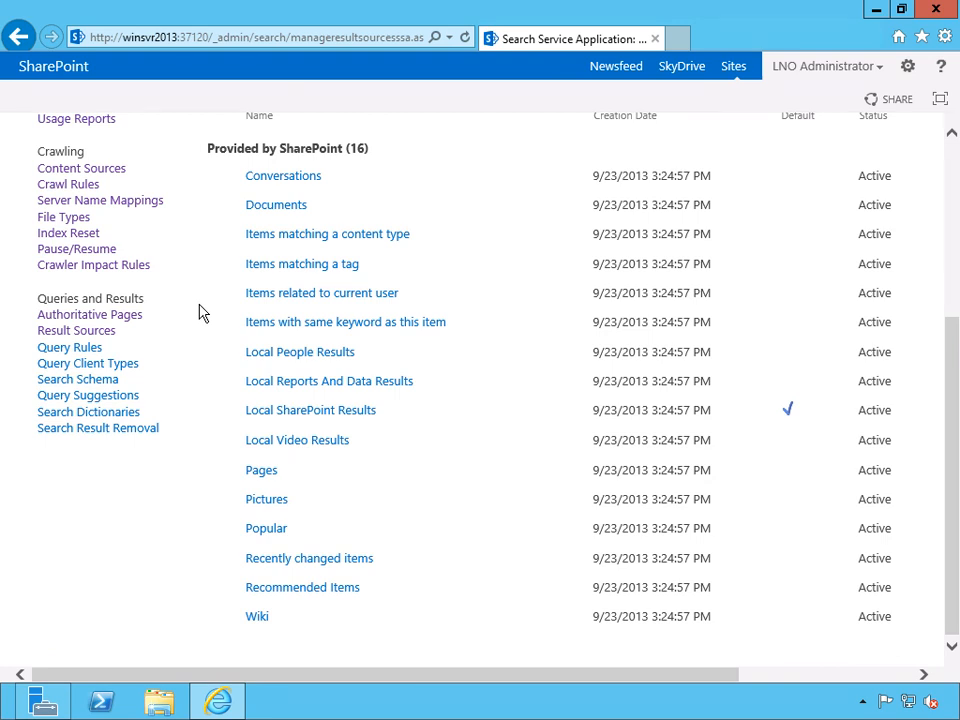
scroll(195, 311, "up", 2)
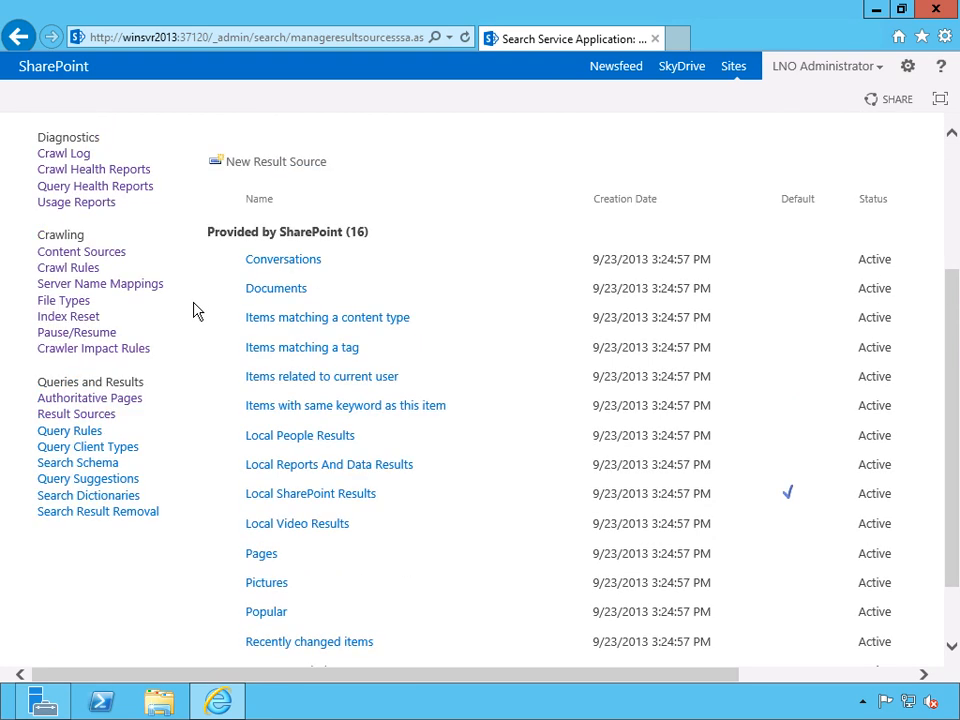
scroll(193, 311, "down", 2)
mouse_move(257, 619)
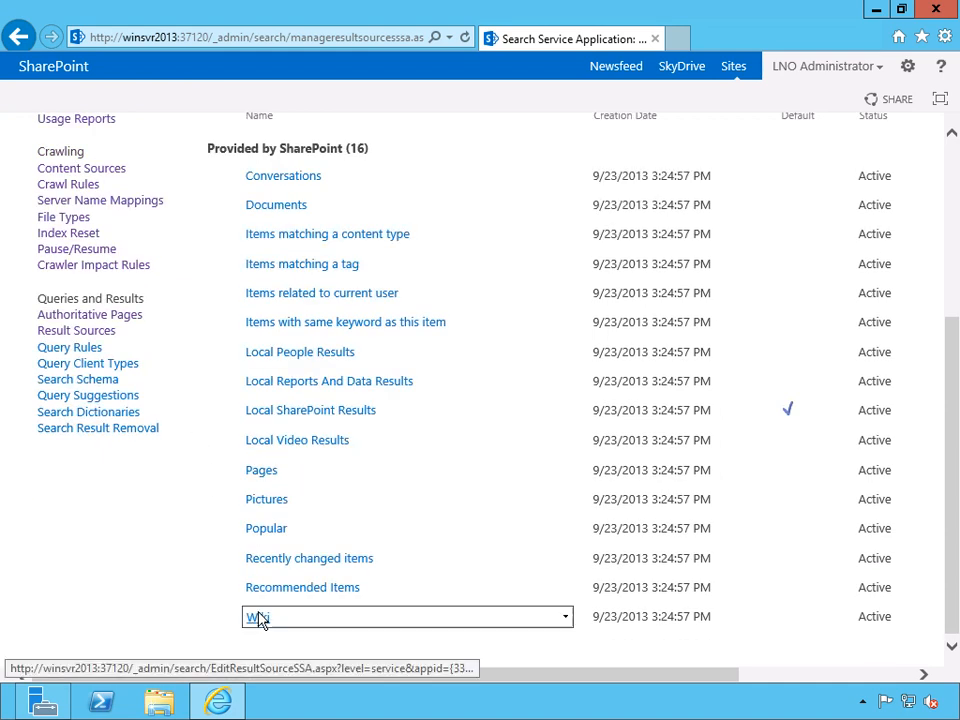
View the Popular result source and examine its description, protocol, type and query transform, then return to the result sources list.
left_click(566, 531)
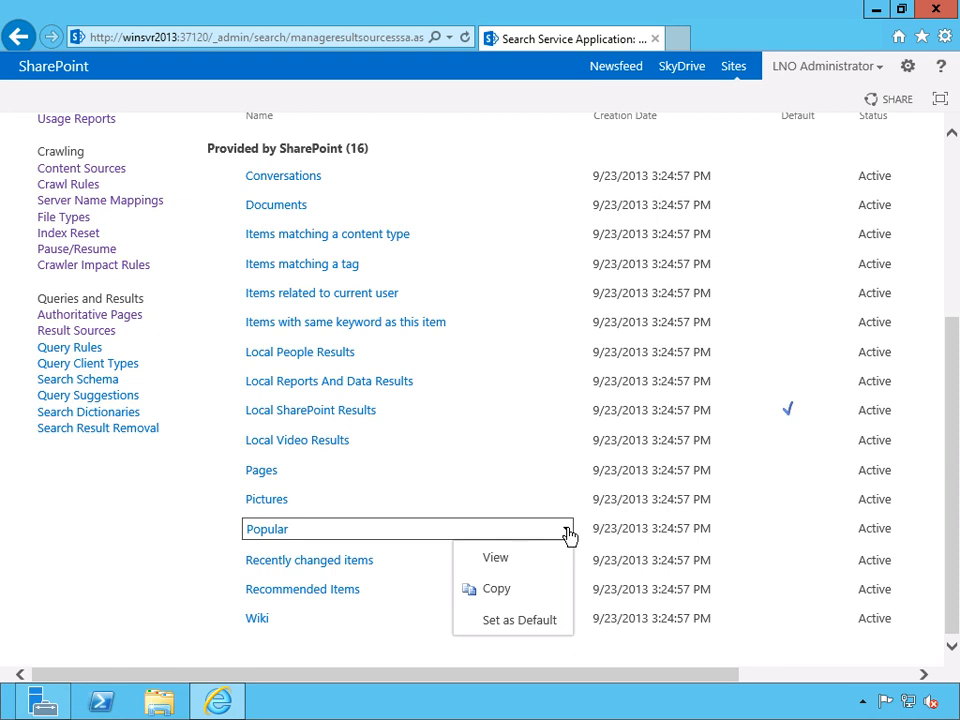
left_click(527, 557)
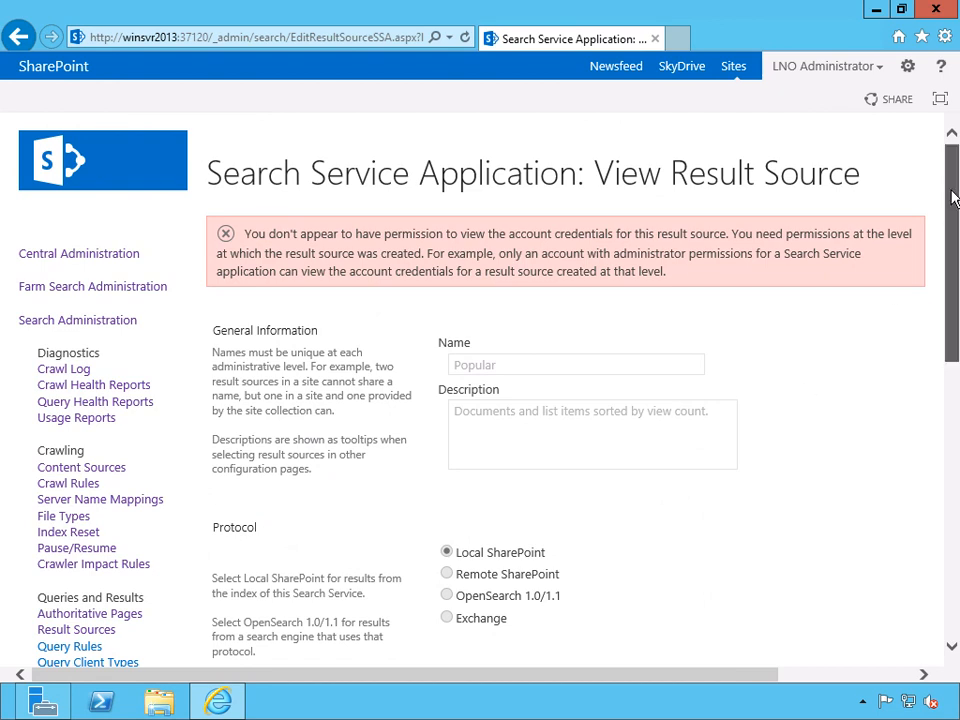
left_click_drag(952, 197, 952, 228)
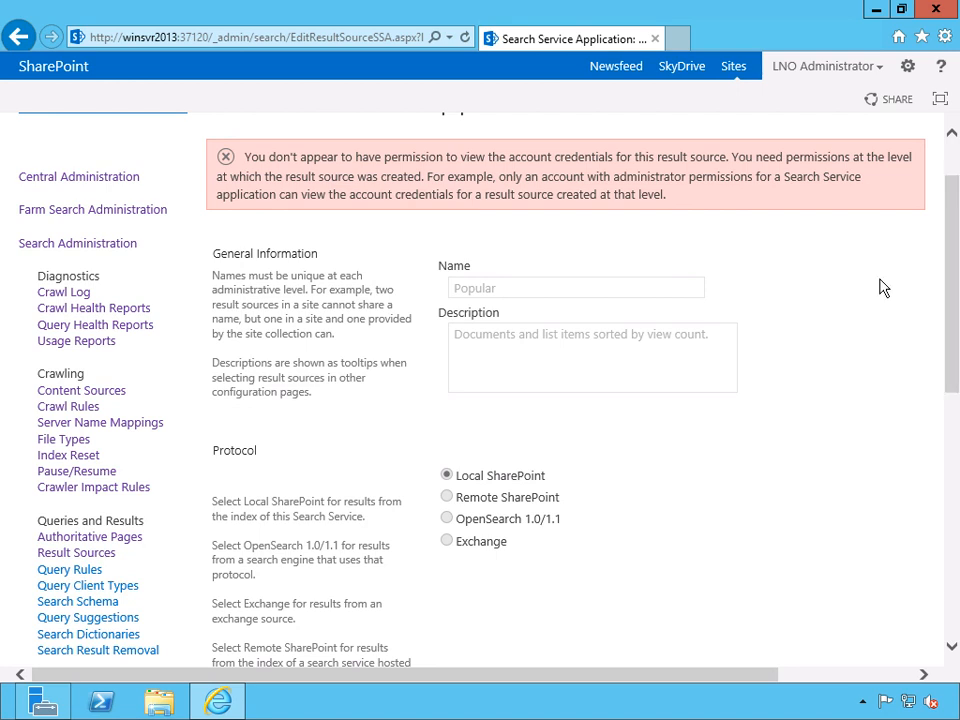
left_click_drag(953, 311, 955, 350)
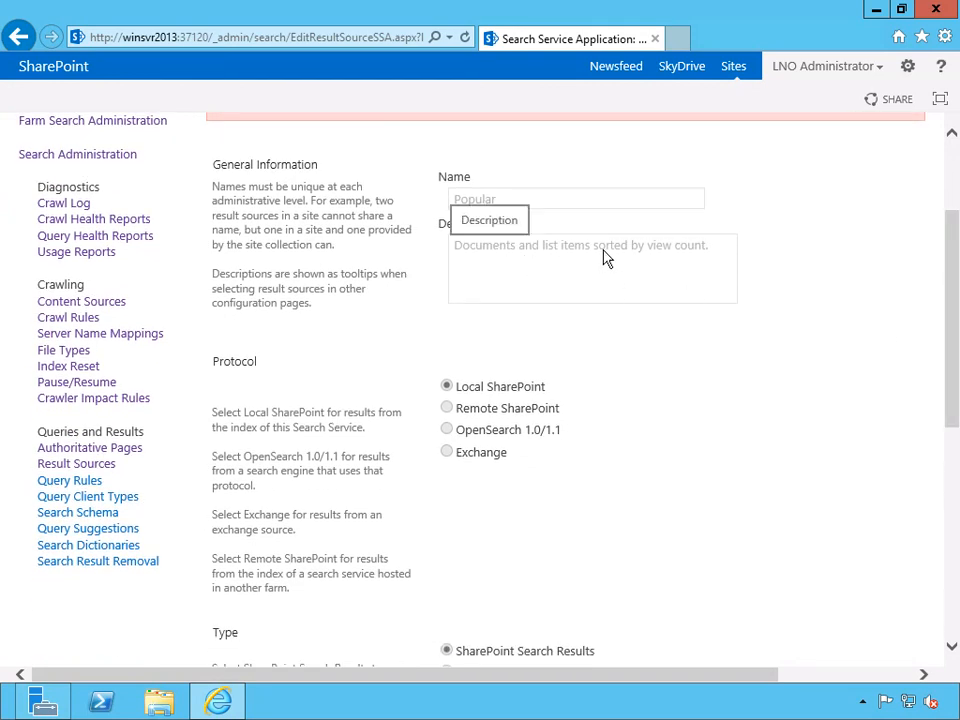
scroll(867, 276, "down", 3)
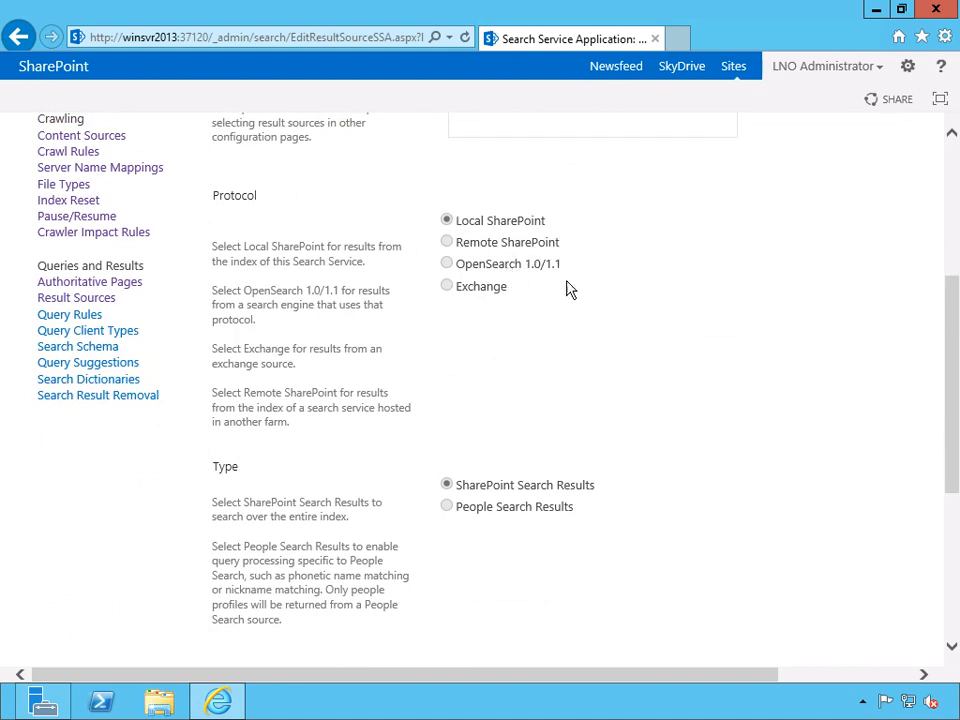
scroll(800, 313, "down", 5)
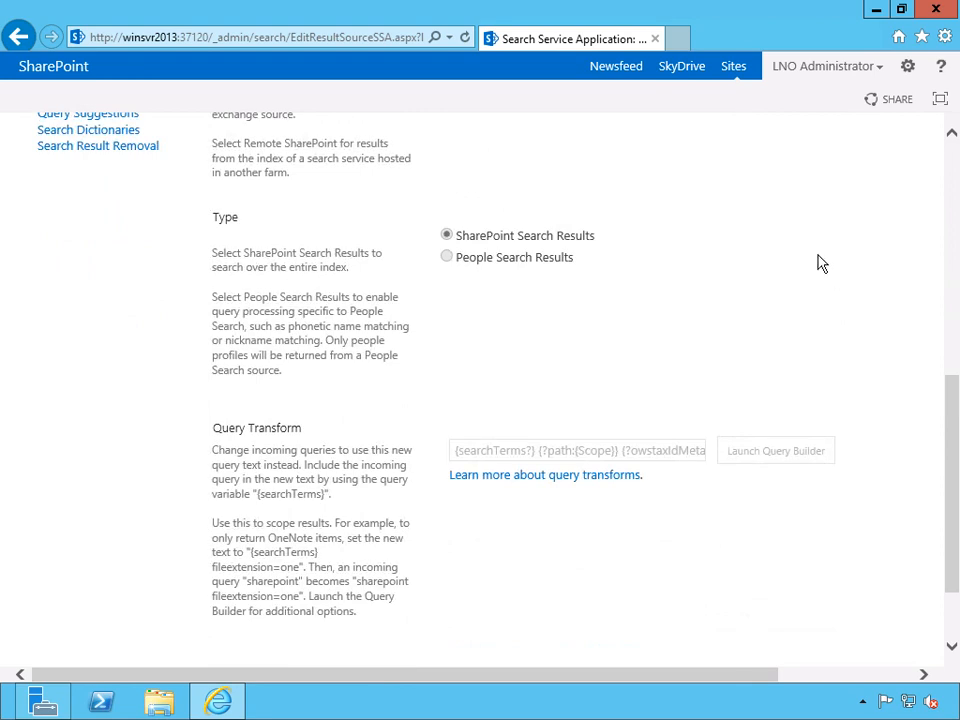
scroll(851, 276, "down", 2)
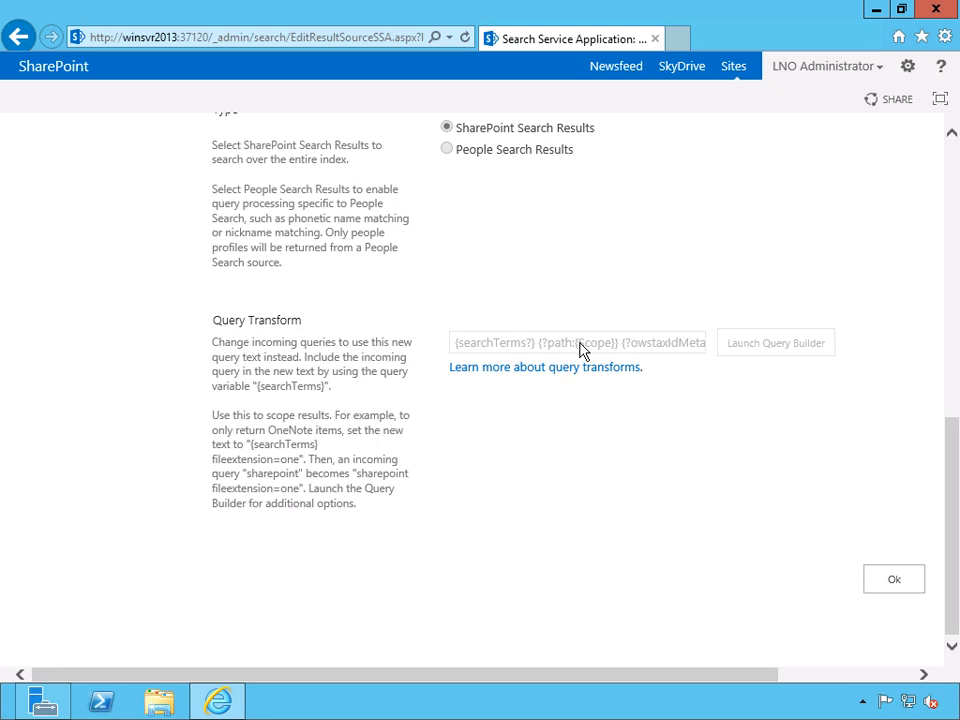
left_click(898, 577)
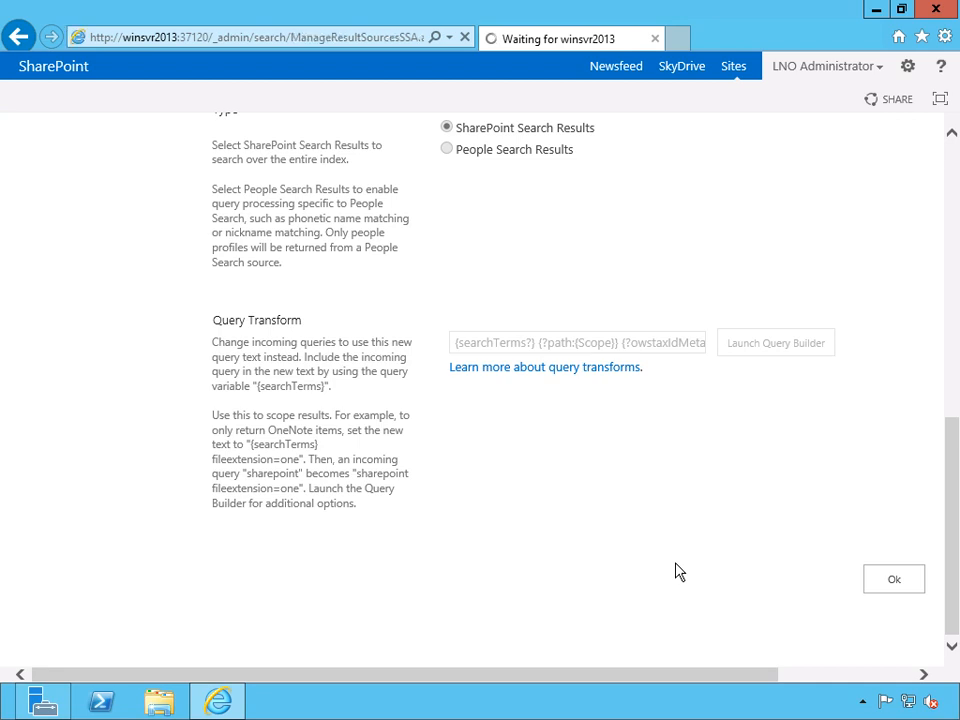
Open the Query Rules page and list the rules for the Local SharePoint Results source, checking the user segment and topic category filters.
scroll(583, 424, "down", 3)
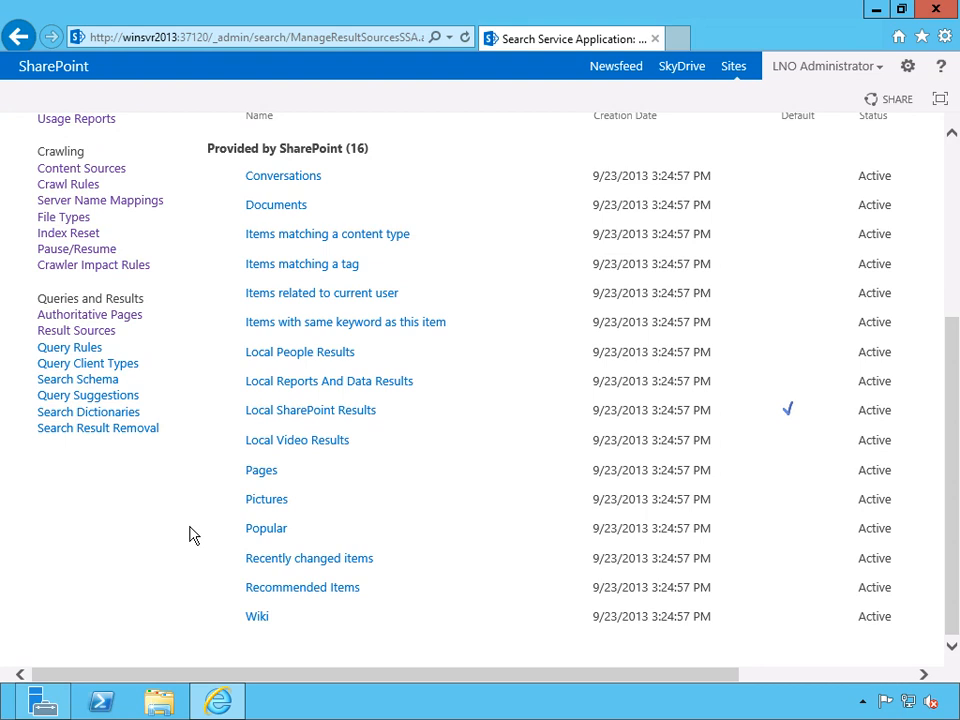
scroll(195, 482, "up", 3)
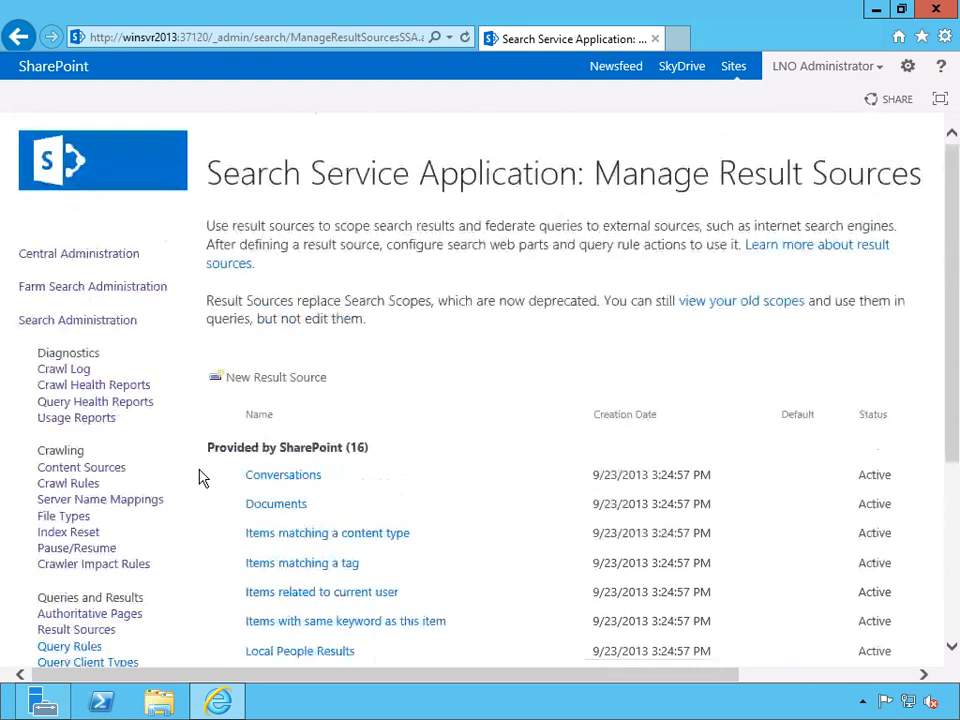
scroll(200, 490, "down", 1)
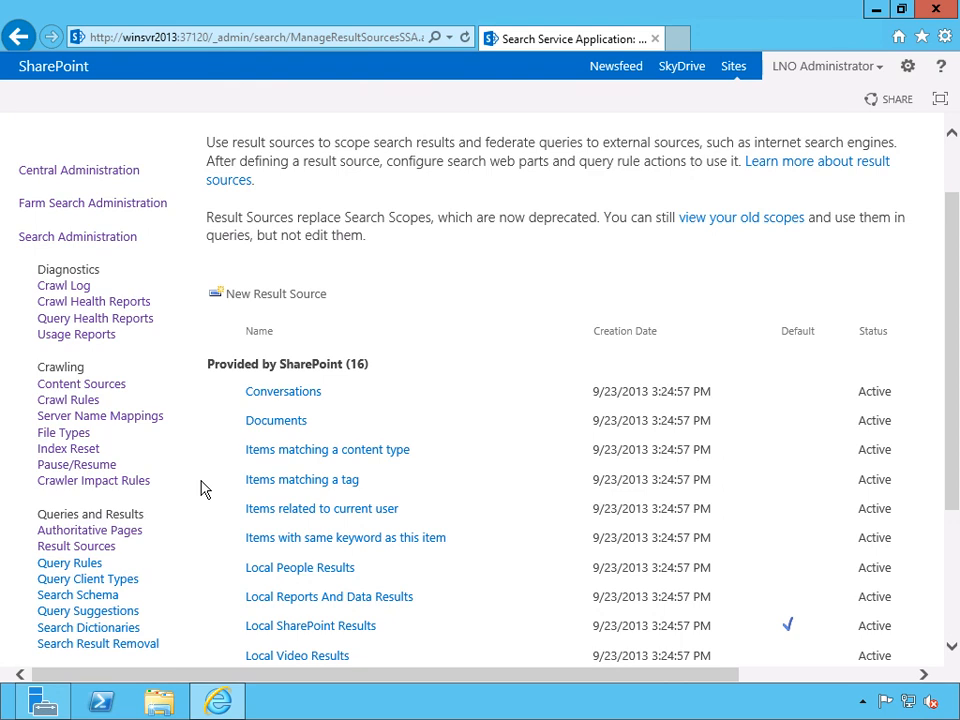
scroll(210, 460, "down", 1)
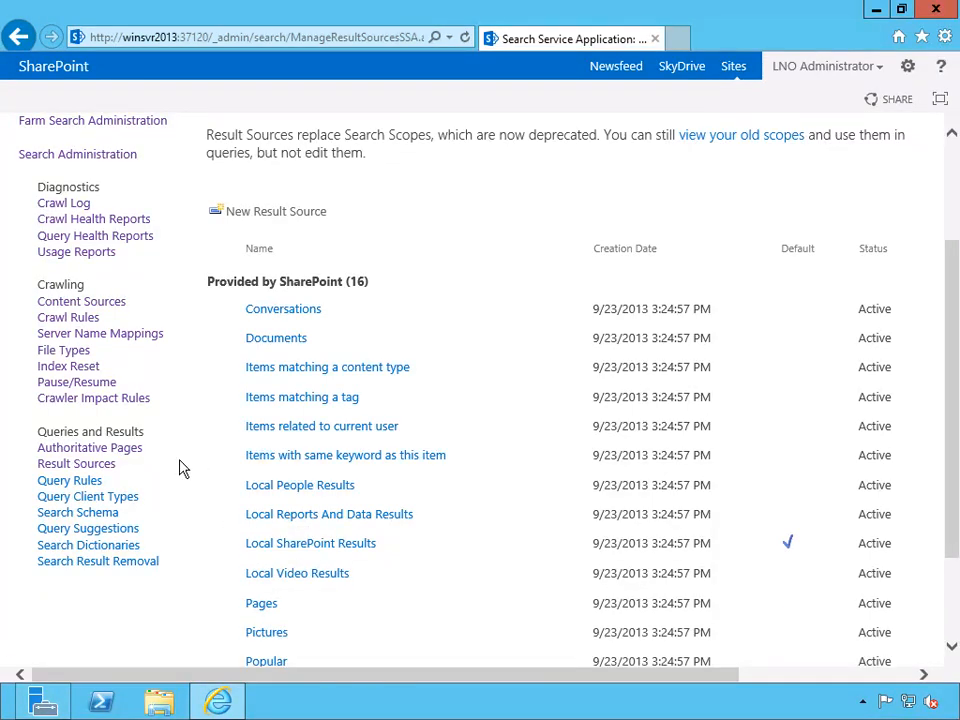
left_click(83, 481)
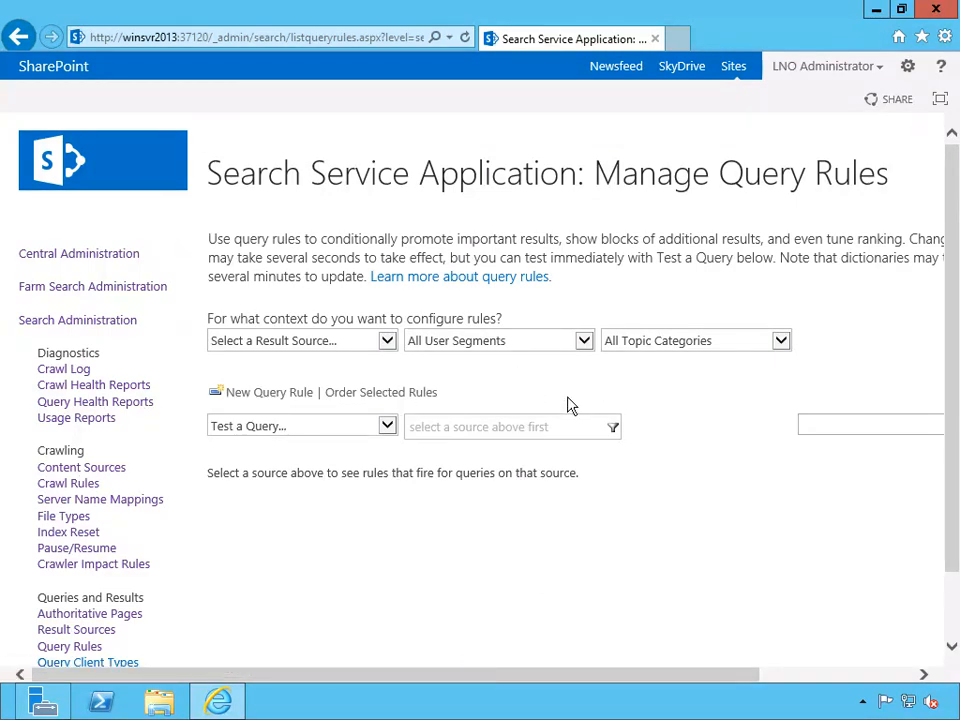
left_click(387, 342)
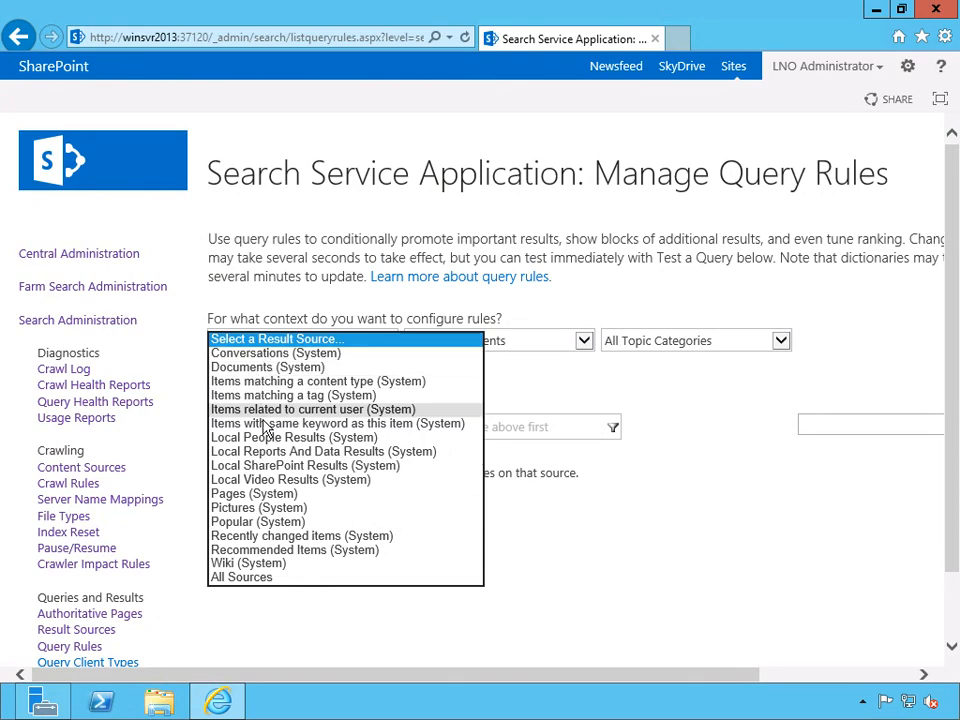
left_click(271, 466)
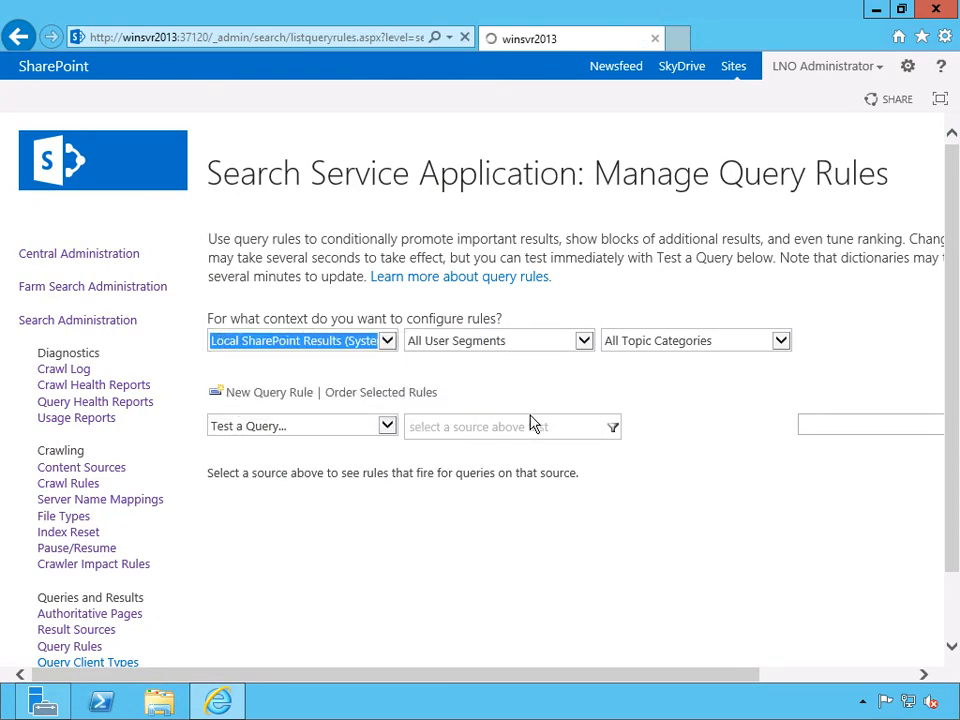
left_click(579, 343)
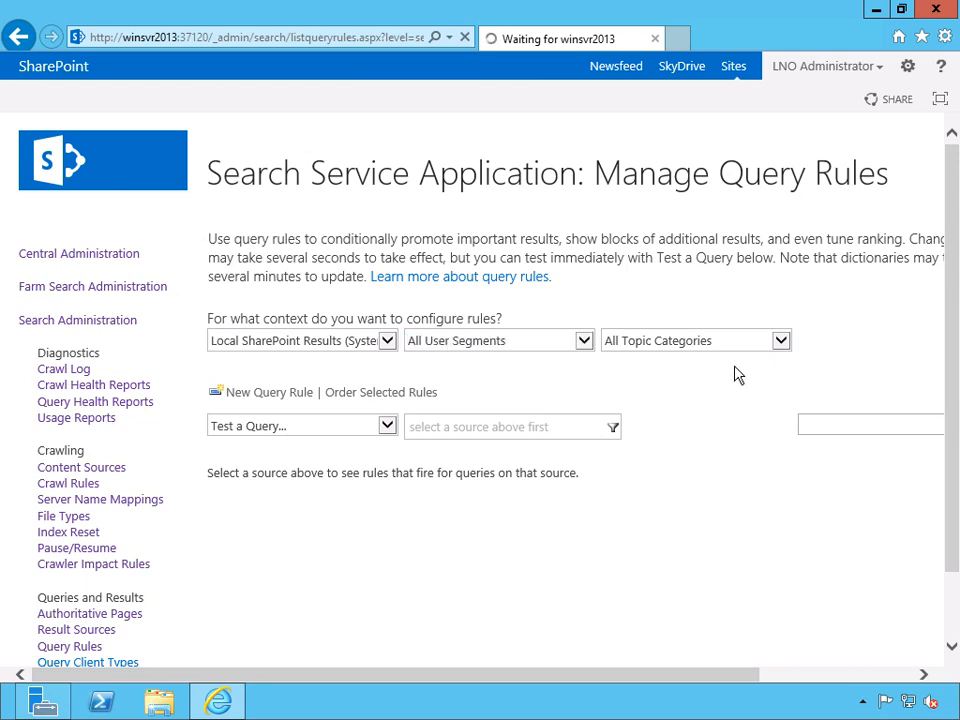
left_click(783, 340)
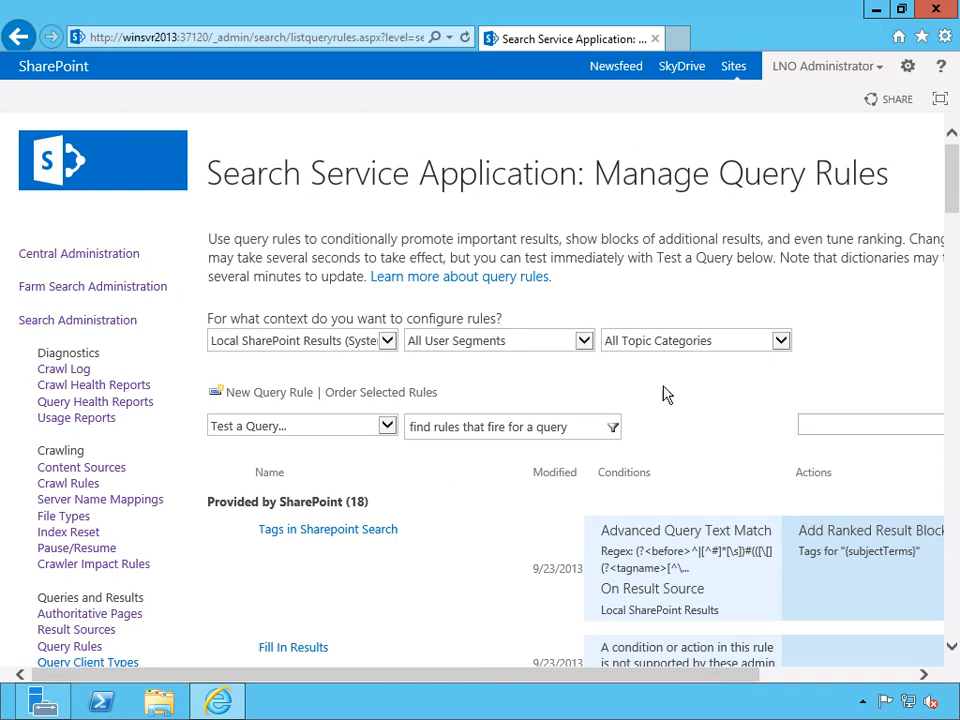
Review the query rules provided by SharePoint, including their conditions, actions and the stop option of the People Name rule.
left_click_drag(955, 171, 953, 203)
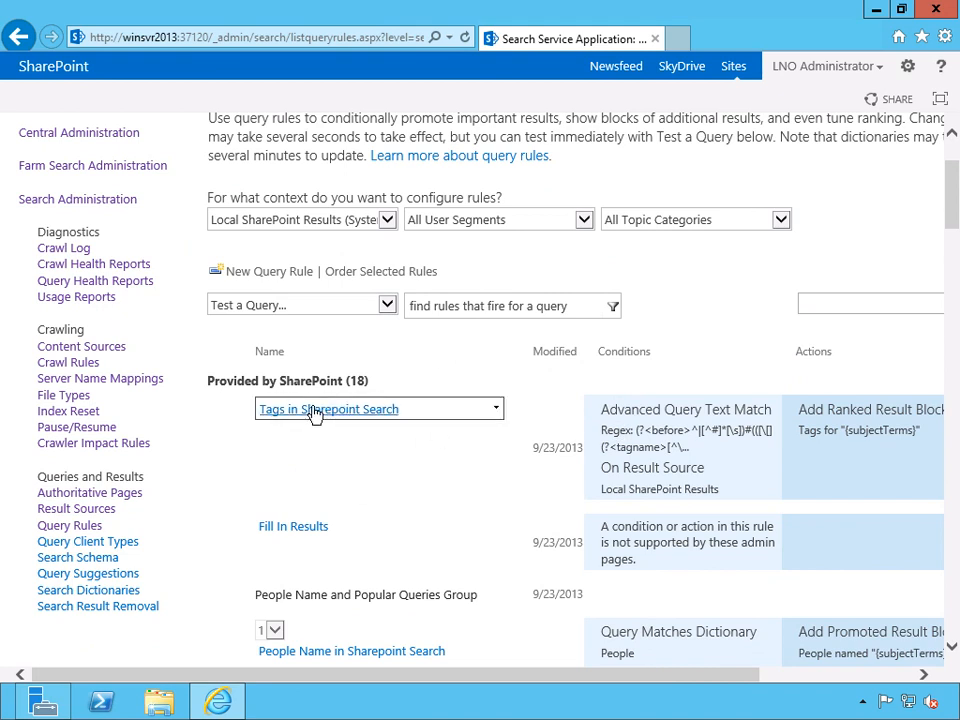
scroll(410, 450, "down", 1)
scroll(424, 456, "down", 1)
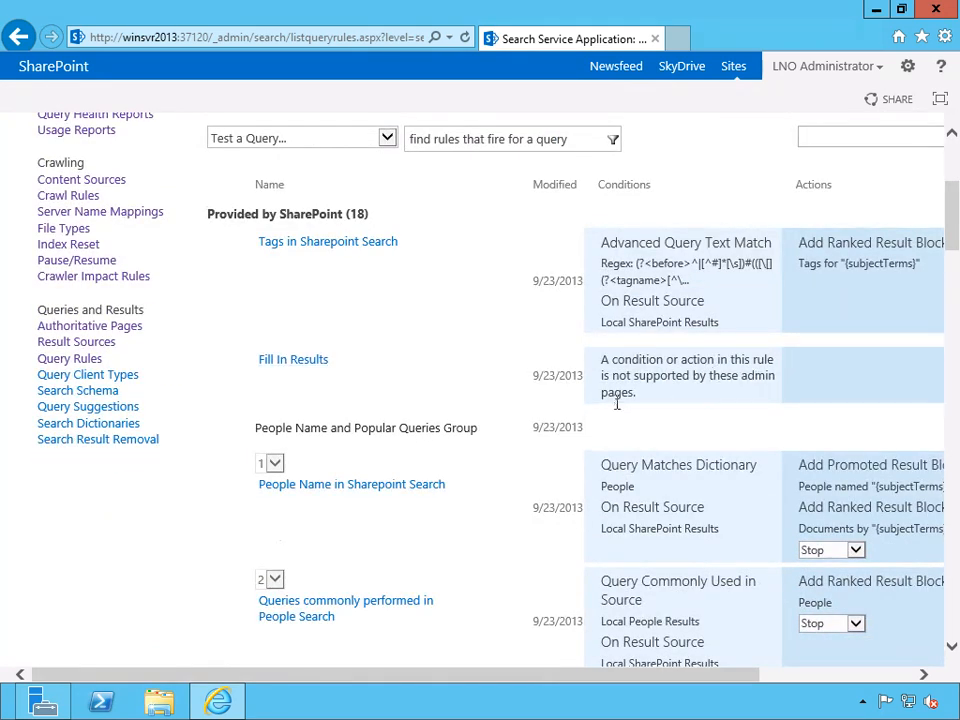
scroll(619, 411, "down", 1)
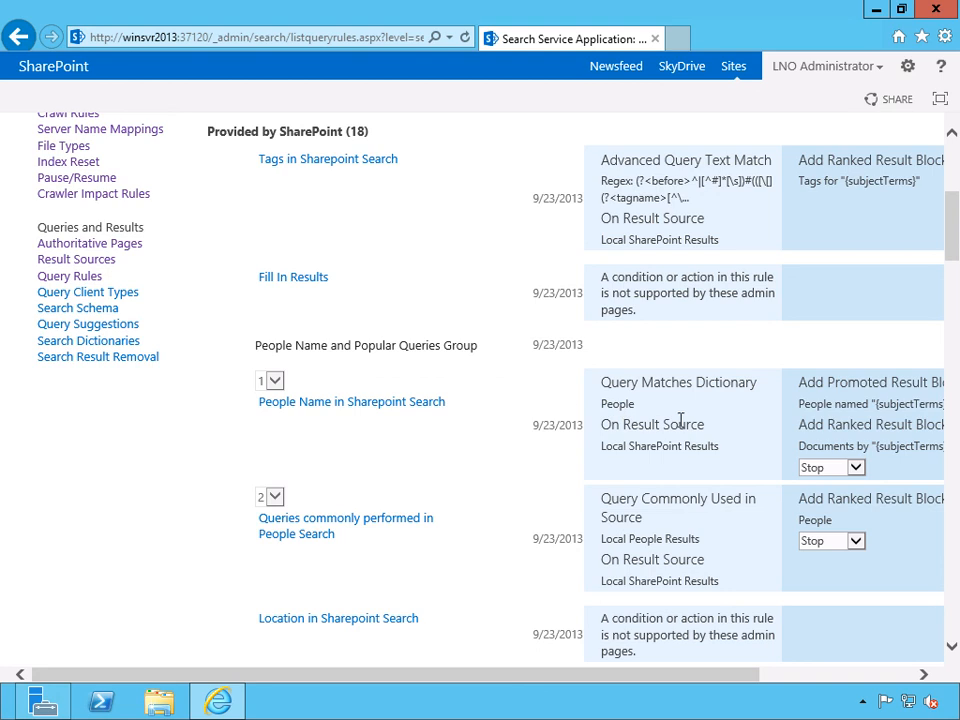
left_click(856, 469)
left_click(925, 472)
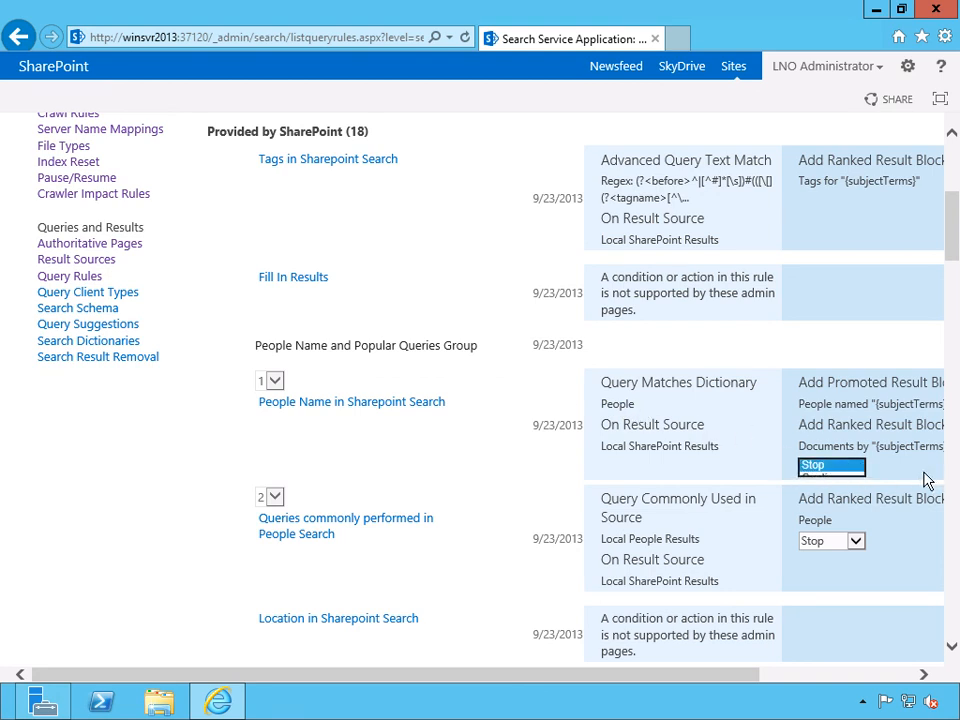
scroll(735, 430, "up", 1)
scroll(735, 437, "up", 2)
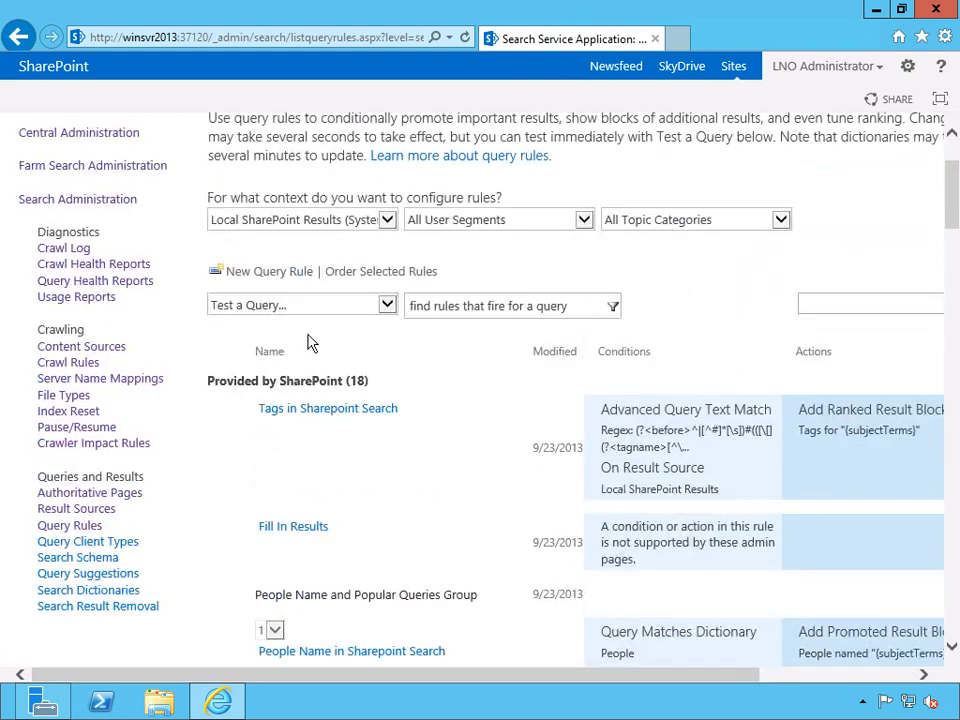
Start a new query rule for Local SharePoint Results and name it Jellybeans.
left_click(280, 272)
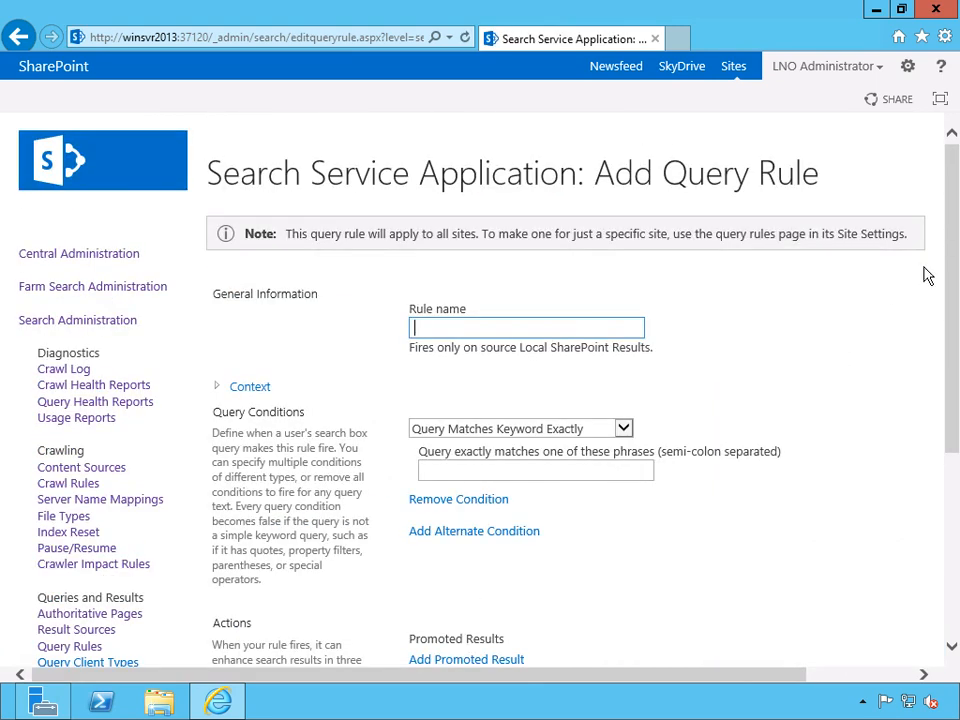
scroll(570, 260, "down", 1)
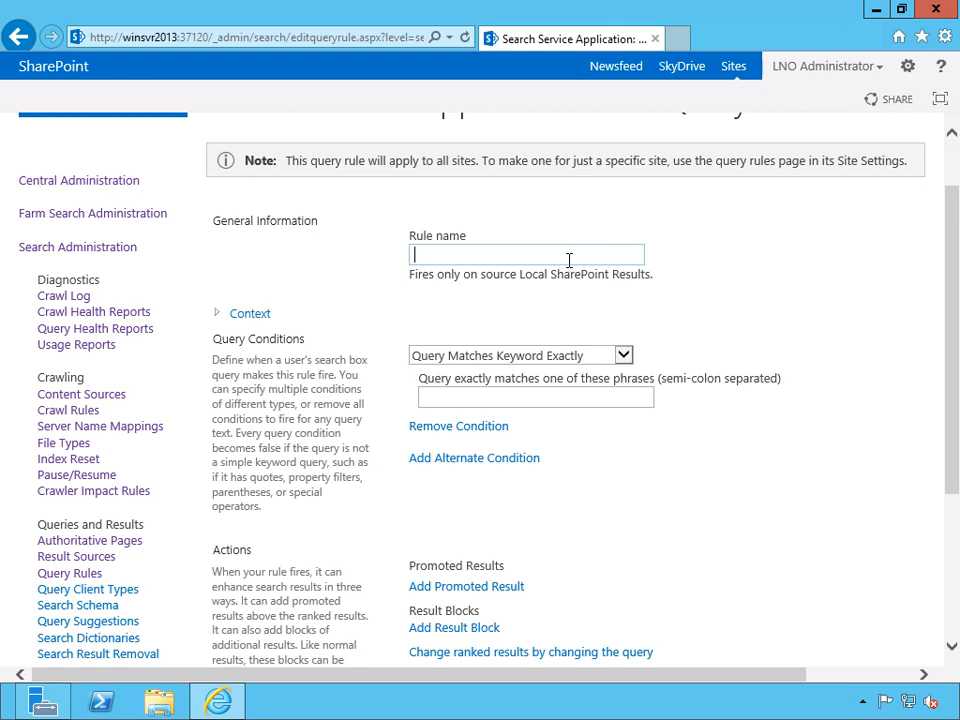
type("Jellybeans")
Review the query condition types, keep Query Matches Keyword Exactly and enter Jellybean as the matching phrase.
left_click(623, 355)
left_click(707, 338)
left_click(624, 355)
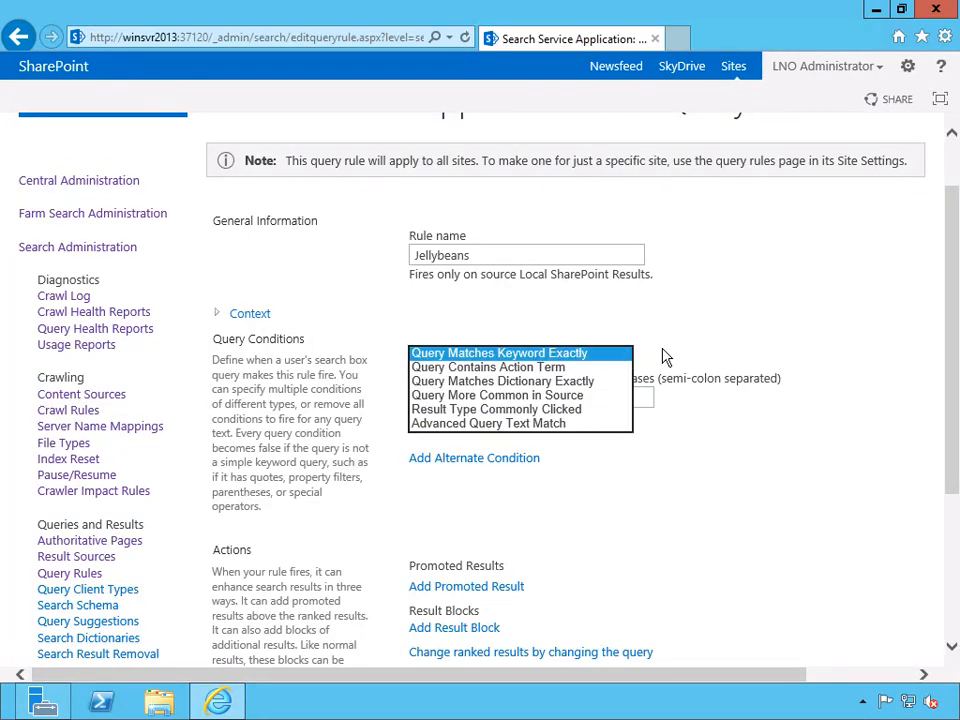
left_click(667, 357)
type("Jellybean")
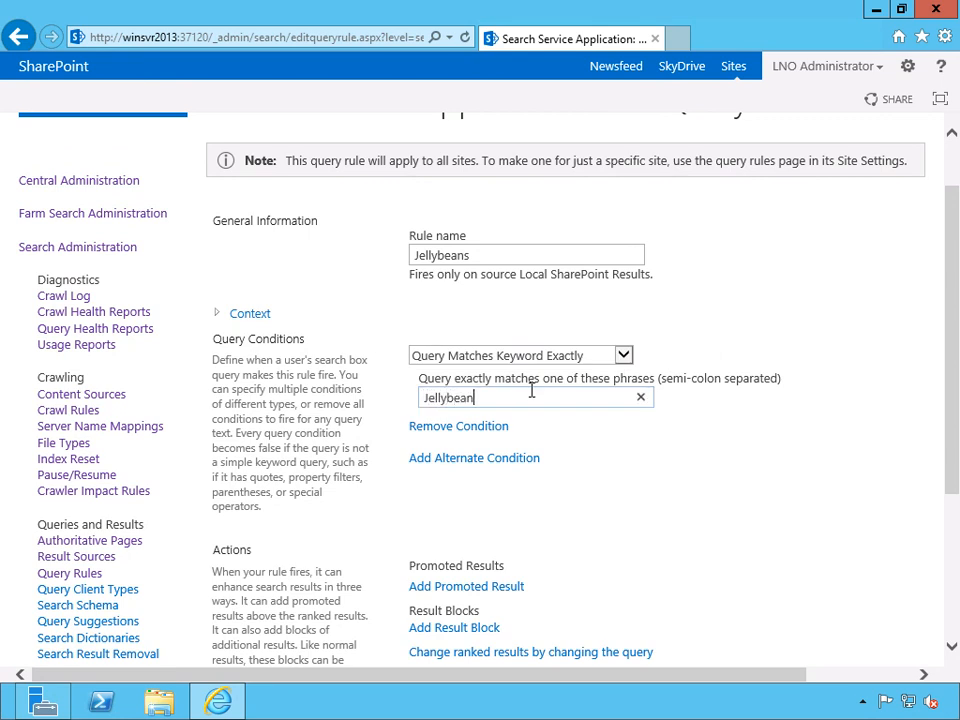
left_click(782, 519)
scroll(780, 519, "down", 3)
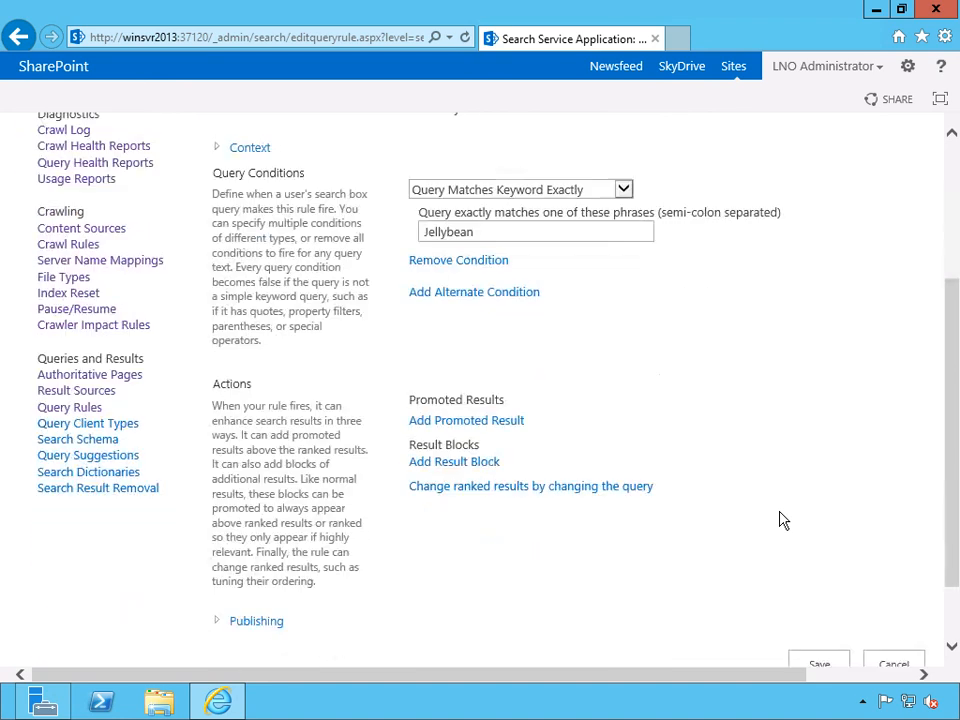
left_click(489, 422)
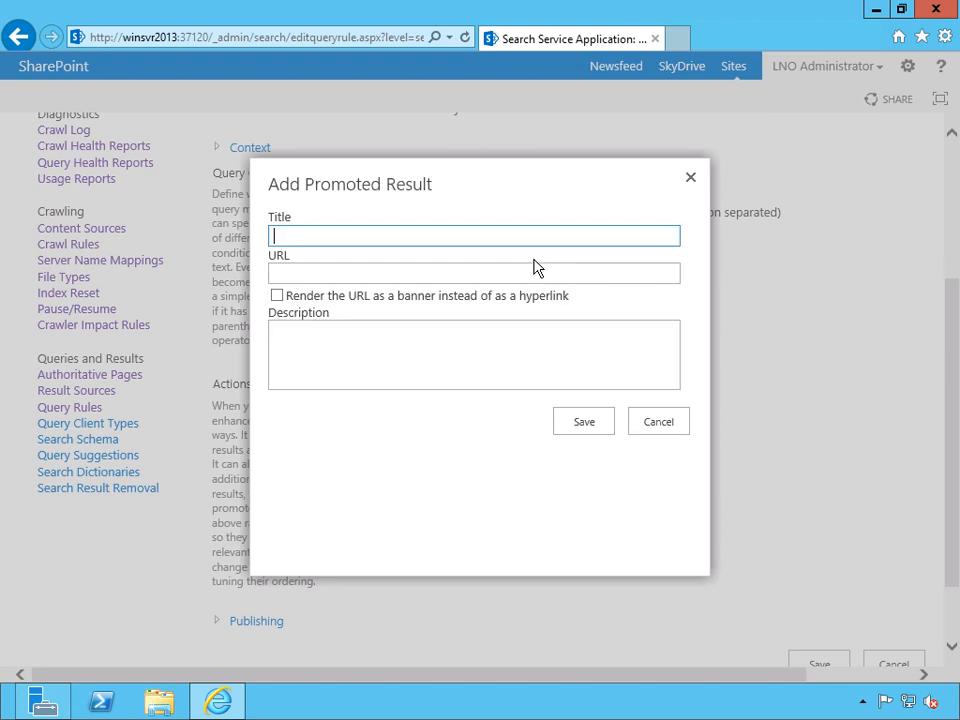
type("Company Official Jellybeans")
key("Tab")
type("http://jellybeans.company.com")
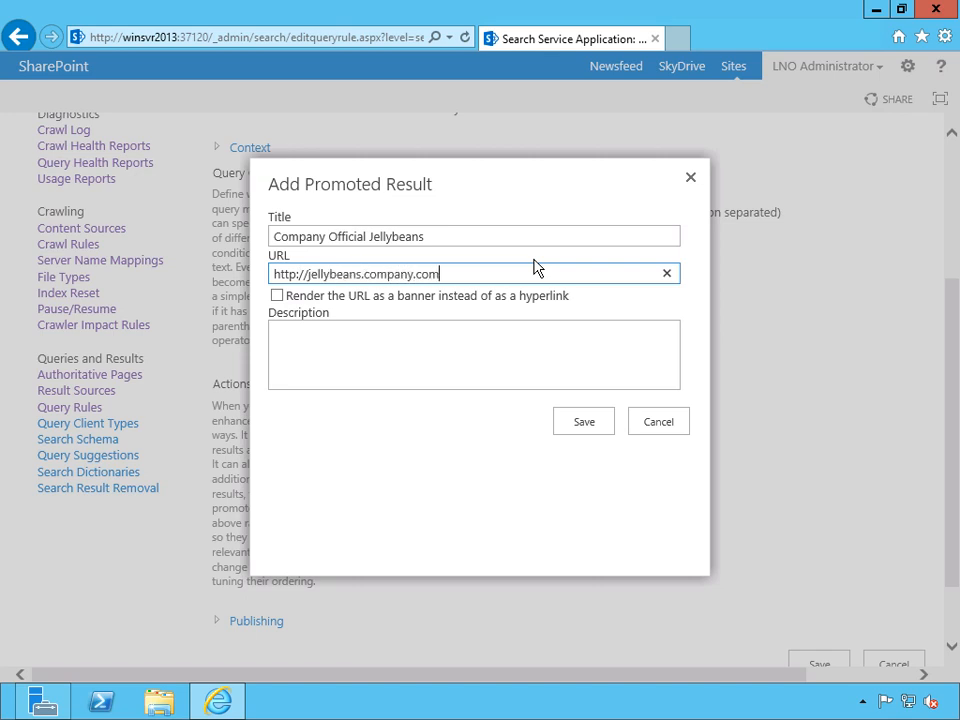
Describe the promoted result as "If you're looking for jellybeans, use the official company link!", save it and decline the AutoComplete offer.
left_click(539, 346)
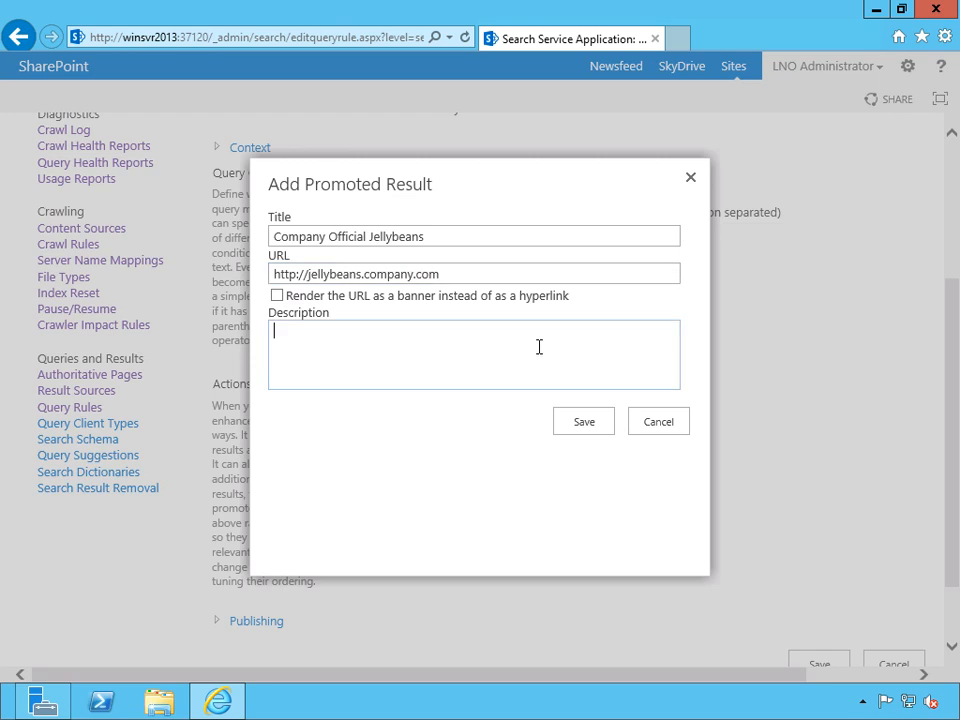
type("If you're looking for jell")
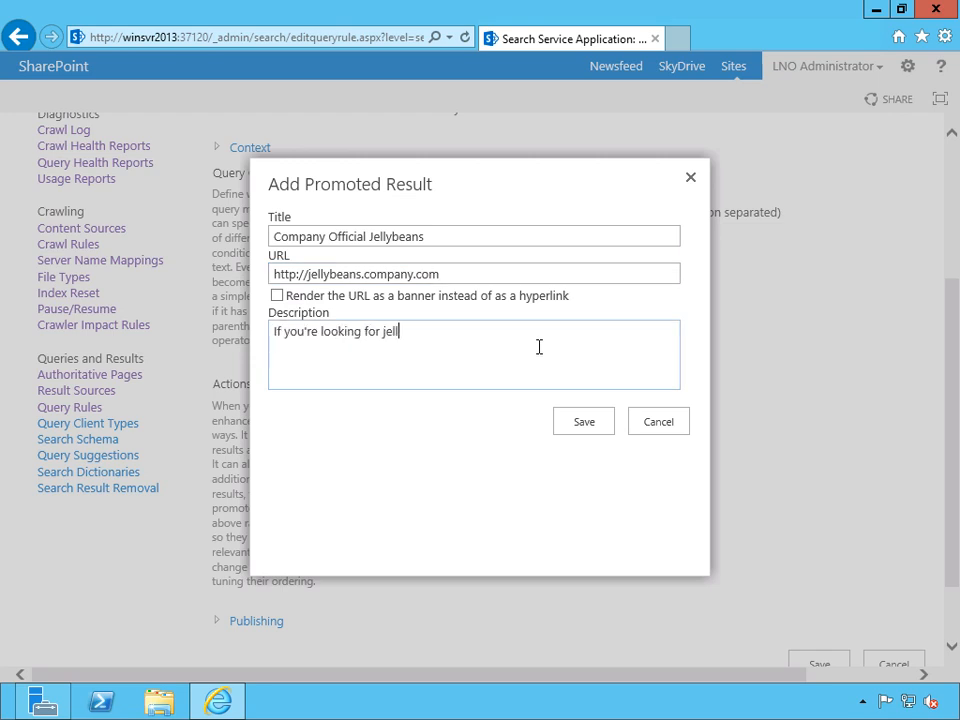
type("ybeans")
type(", use the of")
type("ff")
type("icial company link!")
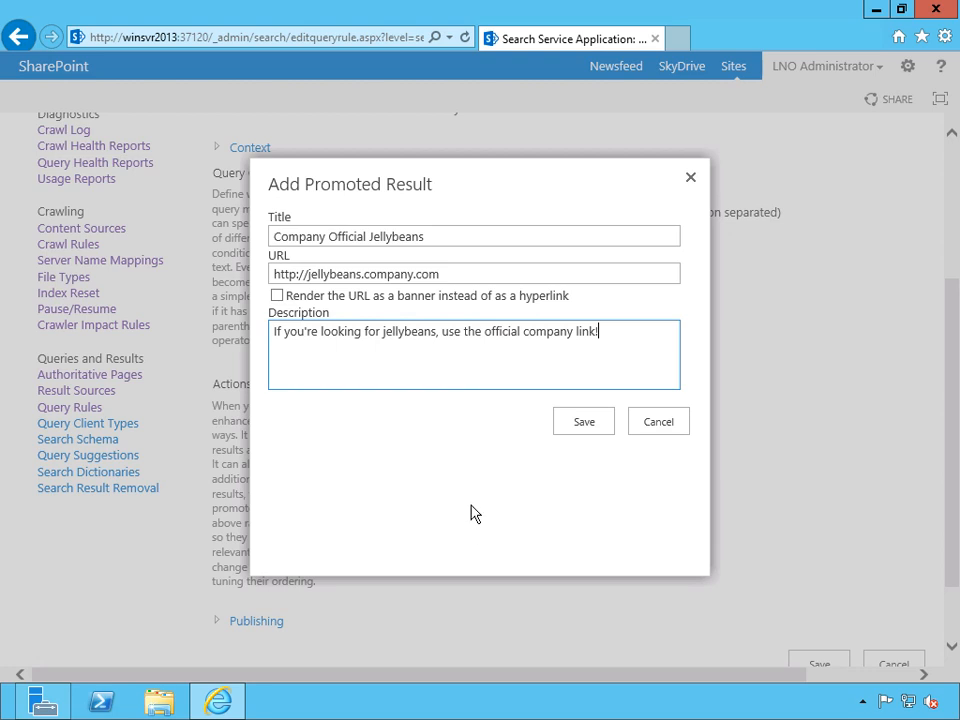
left_click(586, 428)
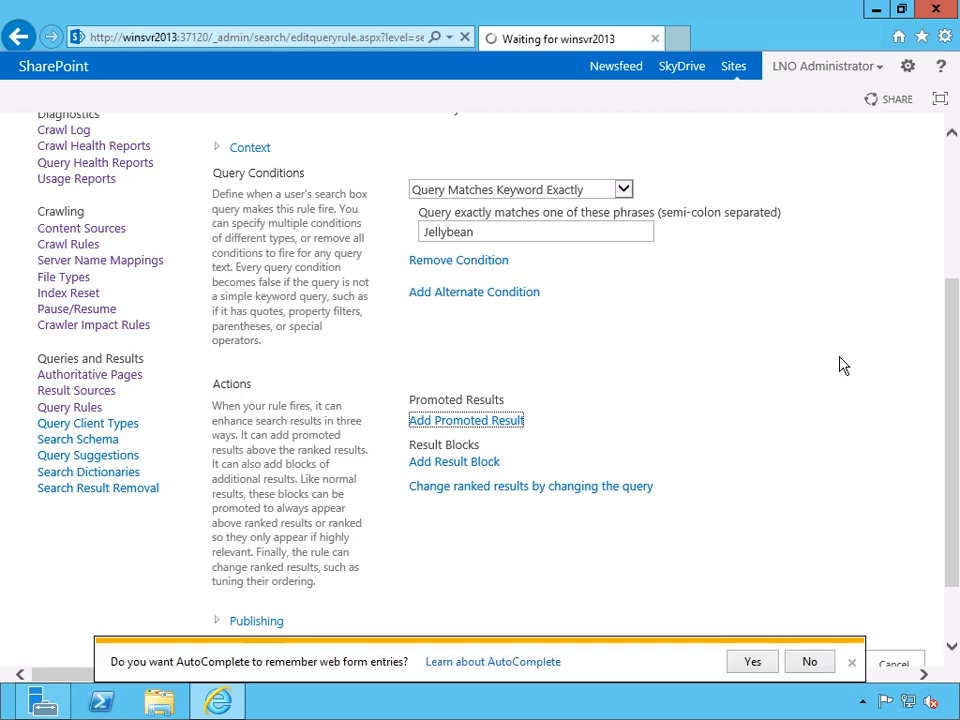
left_click(826, 668)
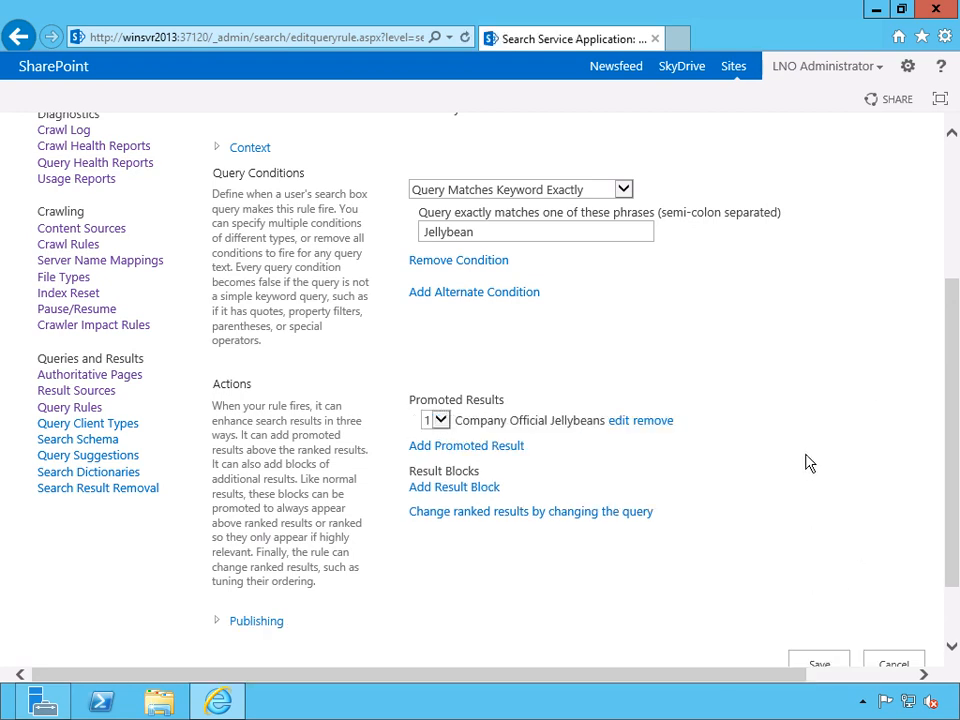
Set the query rule's publishing dates: start 9/24/2013, end 9/25/2013 and review 10/1/2013.
scroll(831, 452, "down", 2)
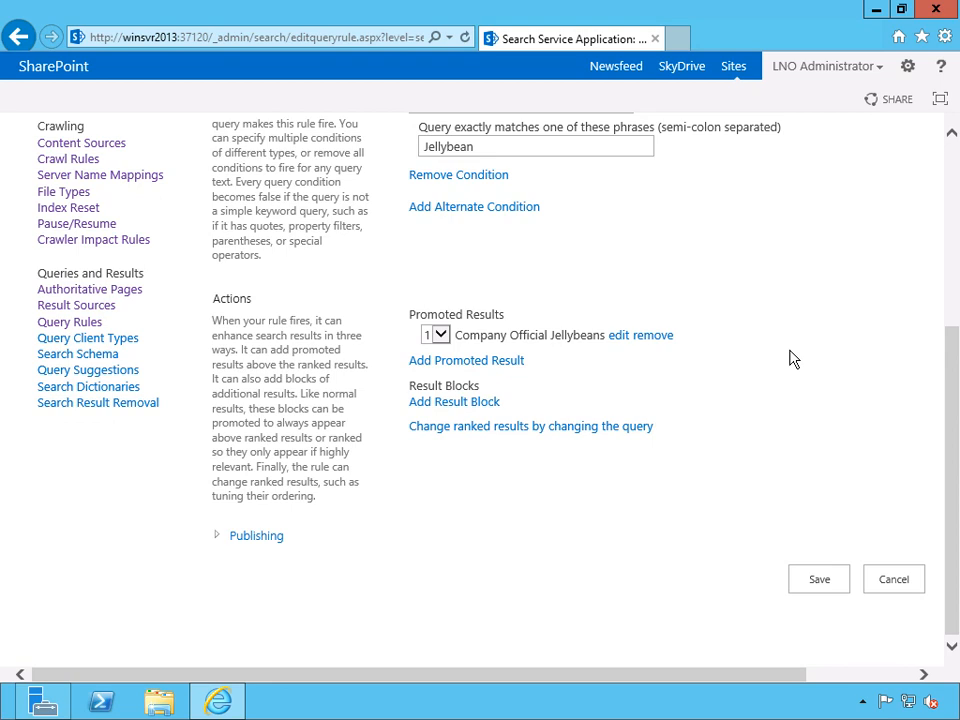
left_click(216, 536)
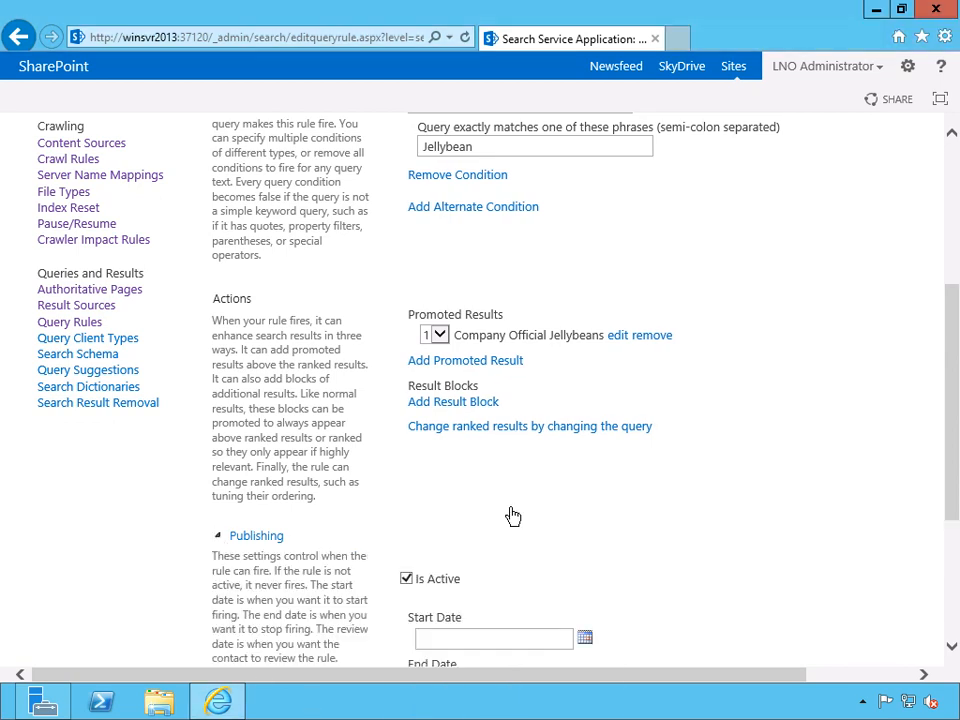
scroll(702, 505, "down", 5)
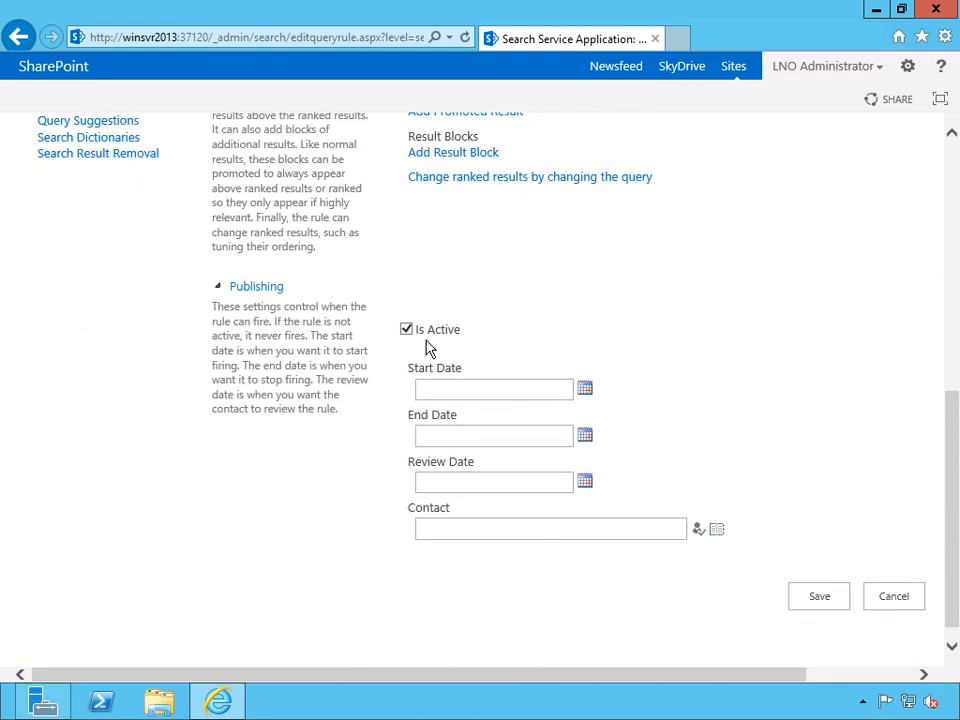
left_click(585, 390)
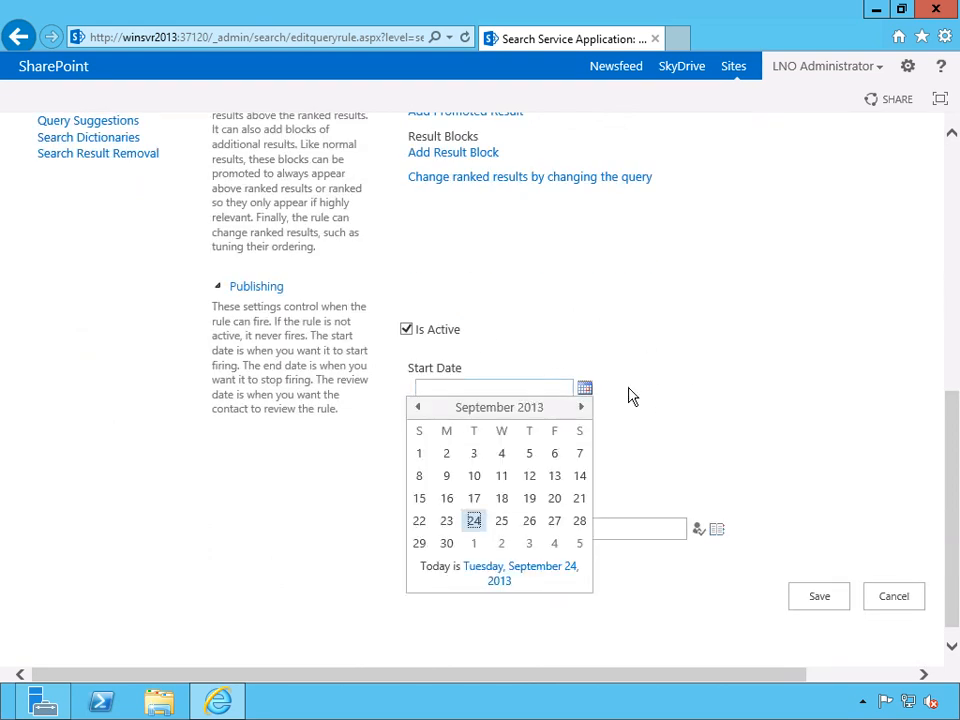
left_click(474, 520)
left_click(585, 435)
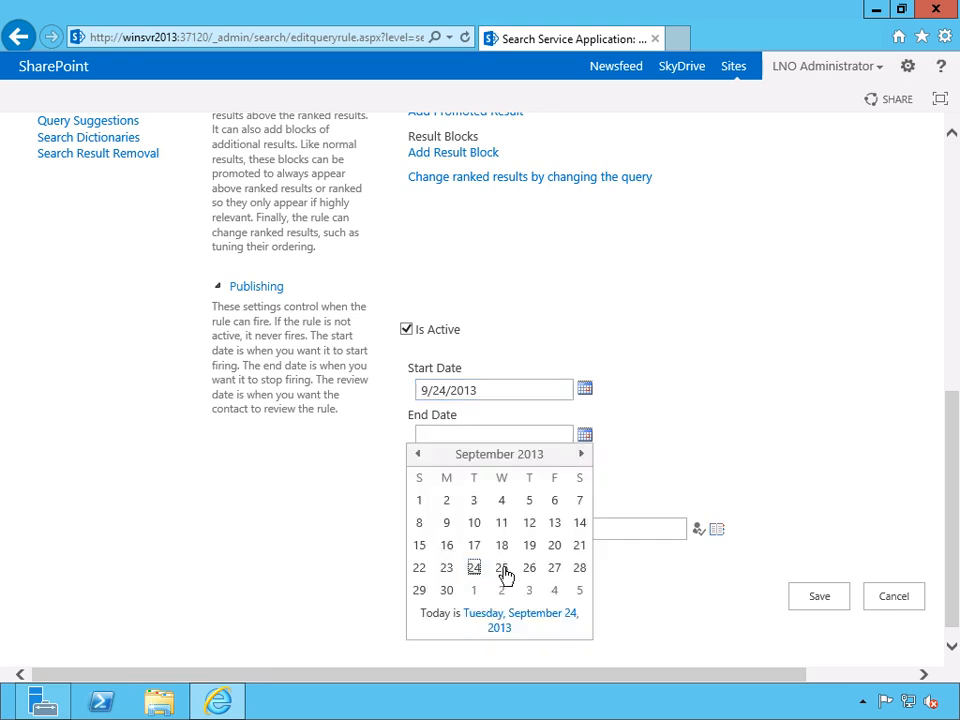
left_click(503, 569)
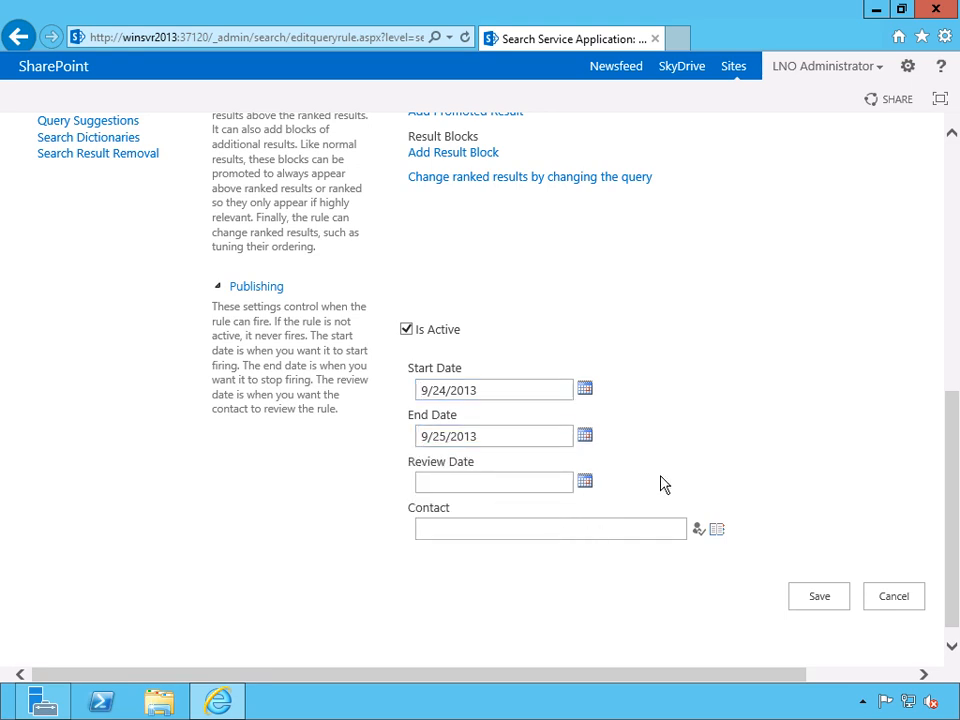
left_click(587, 484)
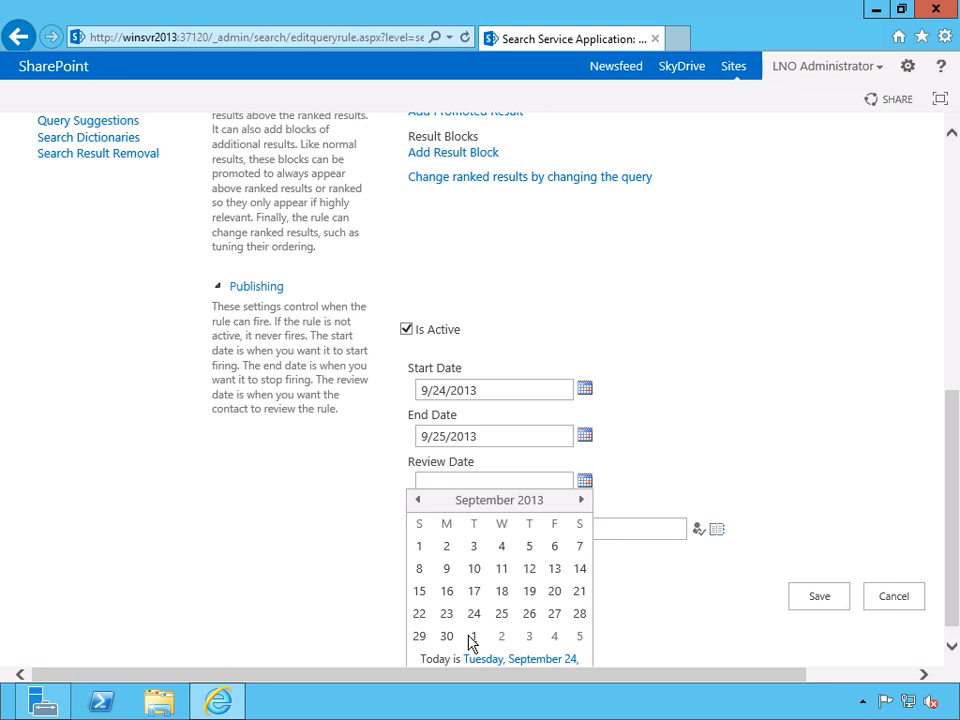
left_click(473, 636)
Assign the administrator account as the rule's contact, validate the name and save the query rule.
left_click(599, 529)
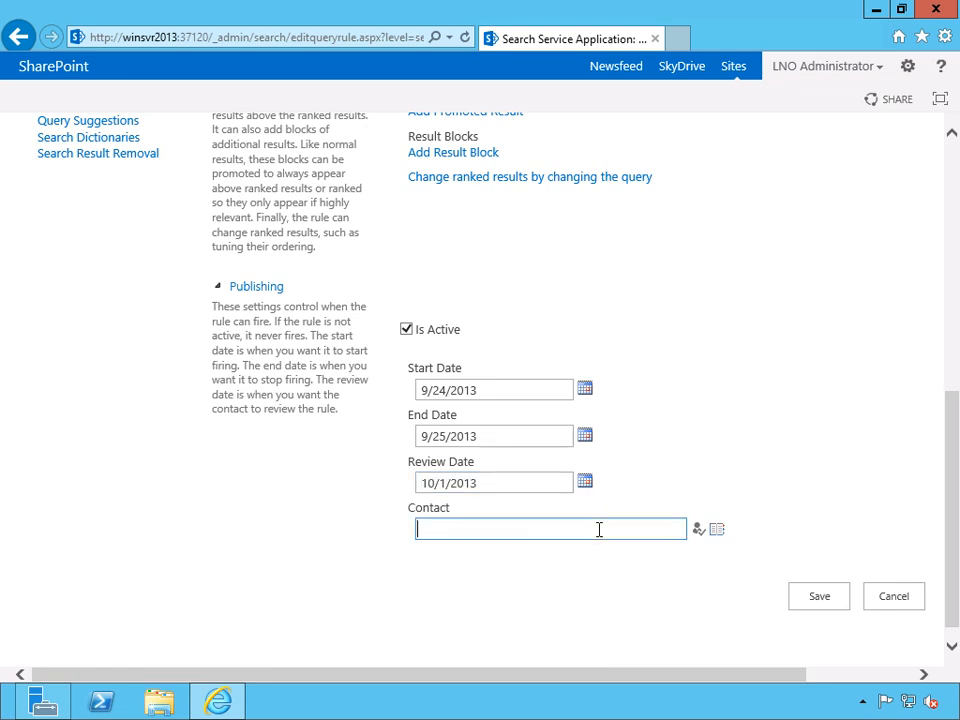
type("adminis")
key("BackSpace")
key("BackSpace")
key("BackSpace")
key("BackSpace")
key("BackSpace")
type("mninistrator")
left_click(698, 529)
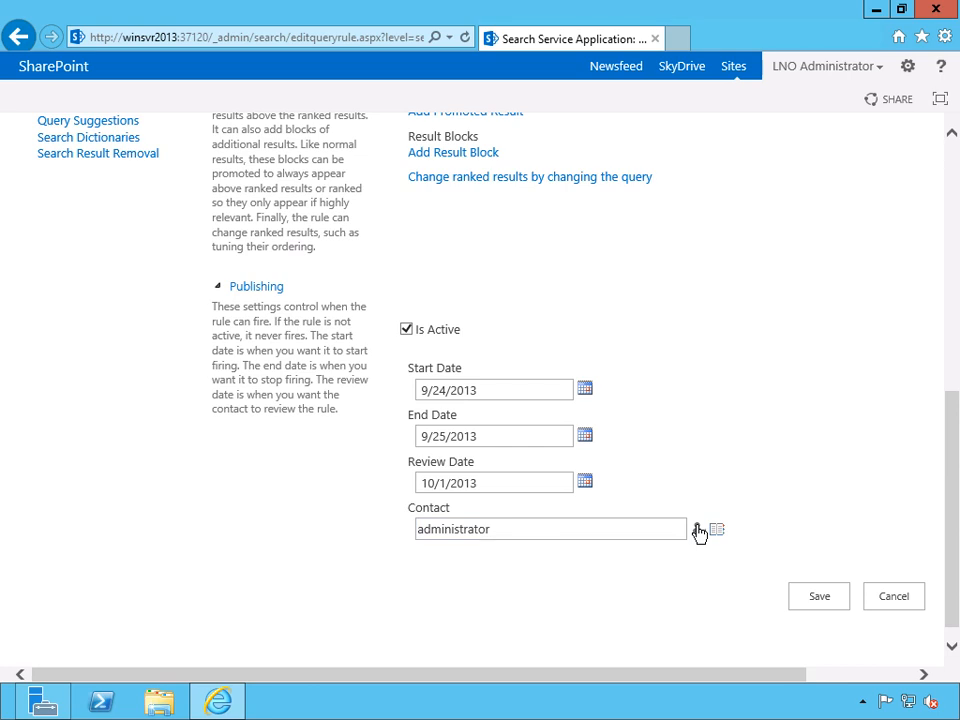
left_click(813, 604)
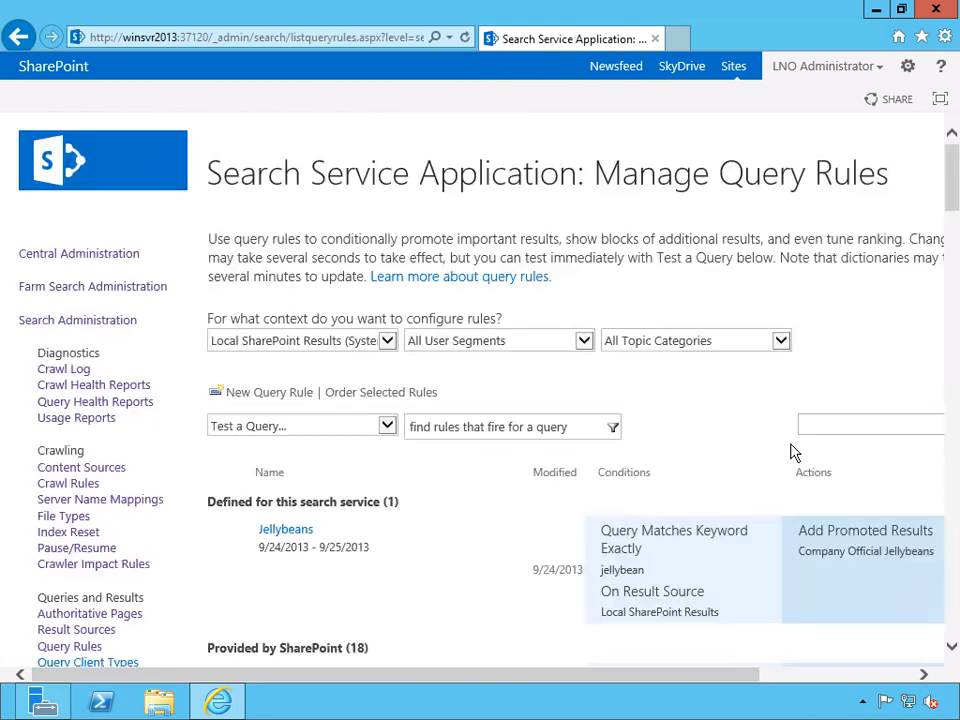
Check the Jellybeans entry among the query rules, and examine the query client types with their throttling tiers.
scroll(790, 452, "down", 1)
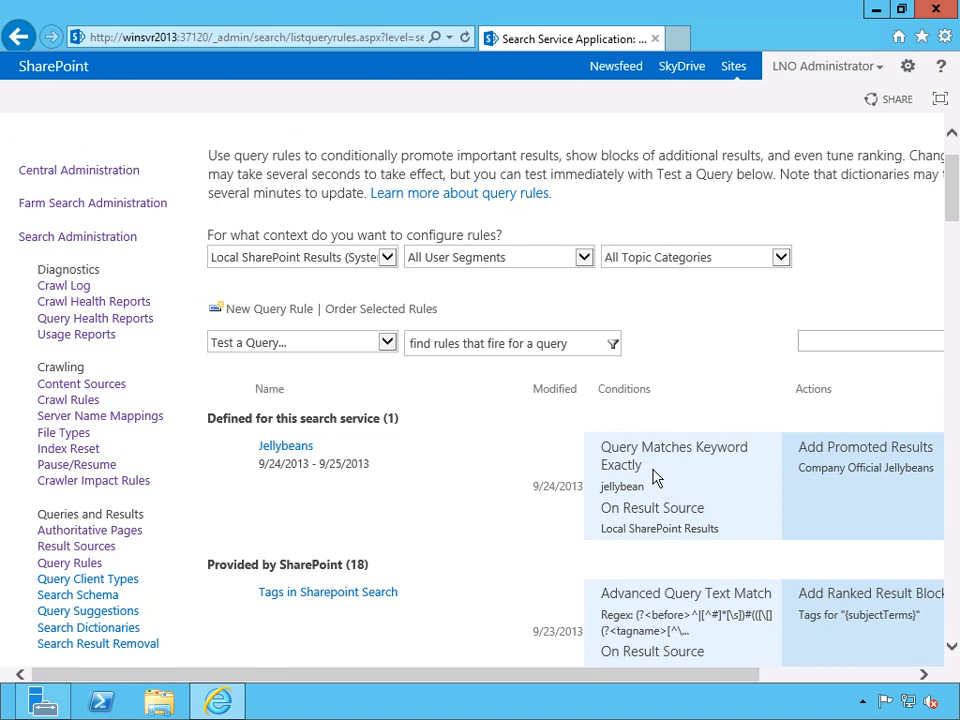
scroll(690, 480, "down", 1)
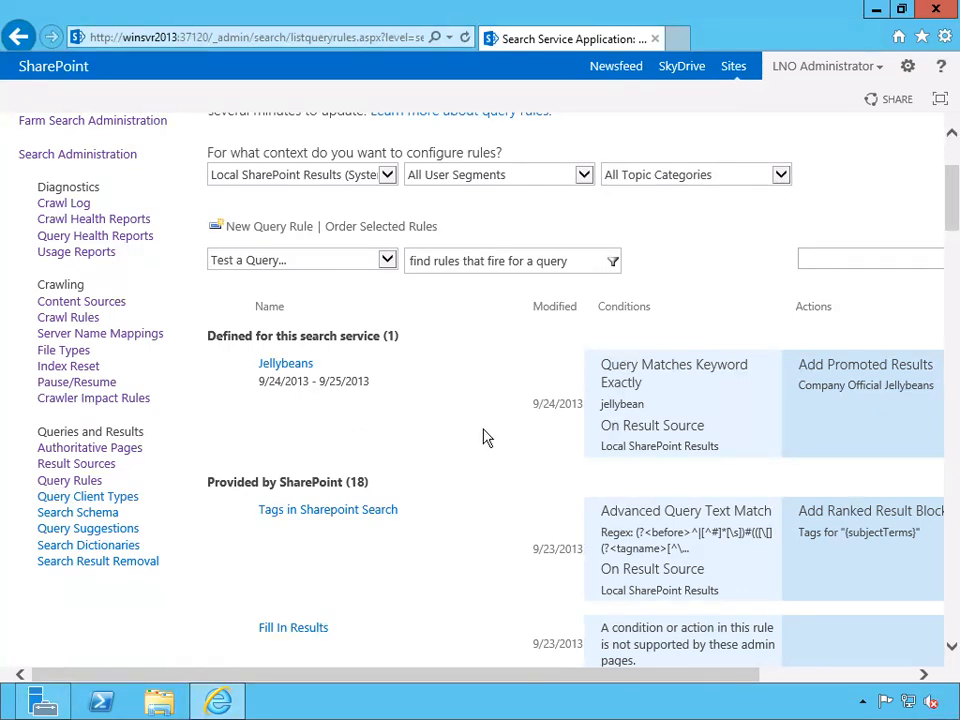
left_click(122, 497)
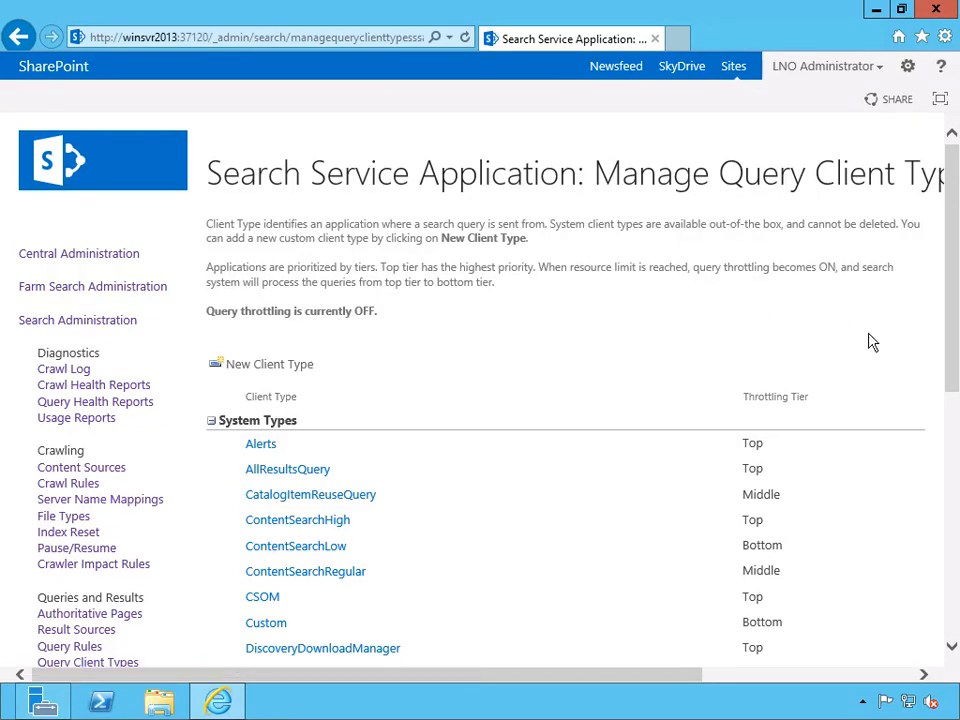
scroll(870, 341, "down", 2)
scroll(600, 360, "down", 2)
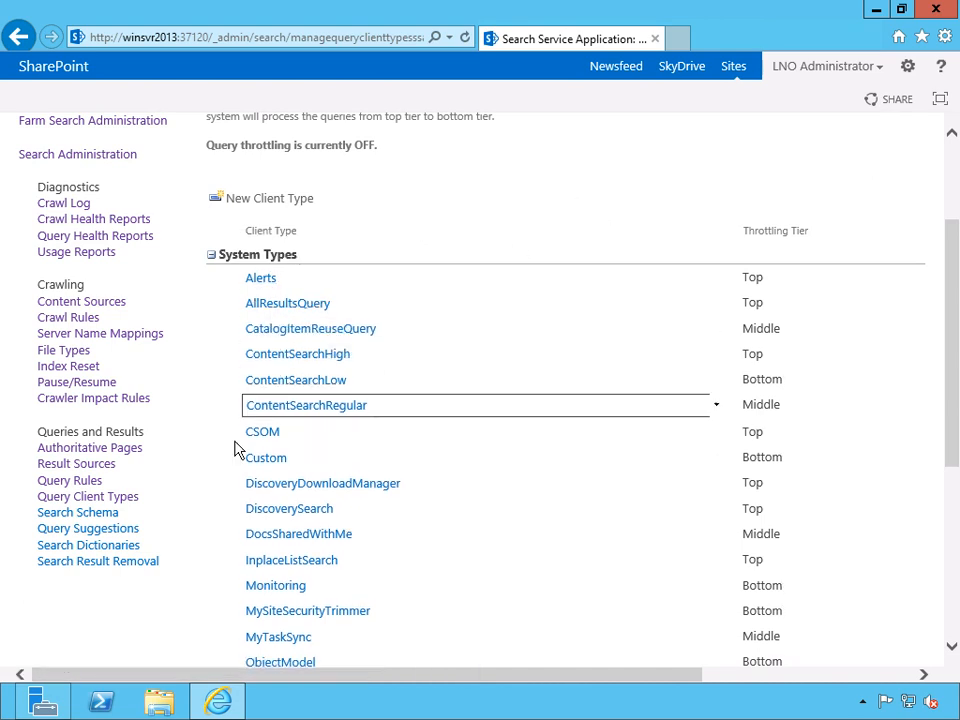
scroll(182, 495, "down", 5)
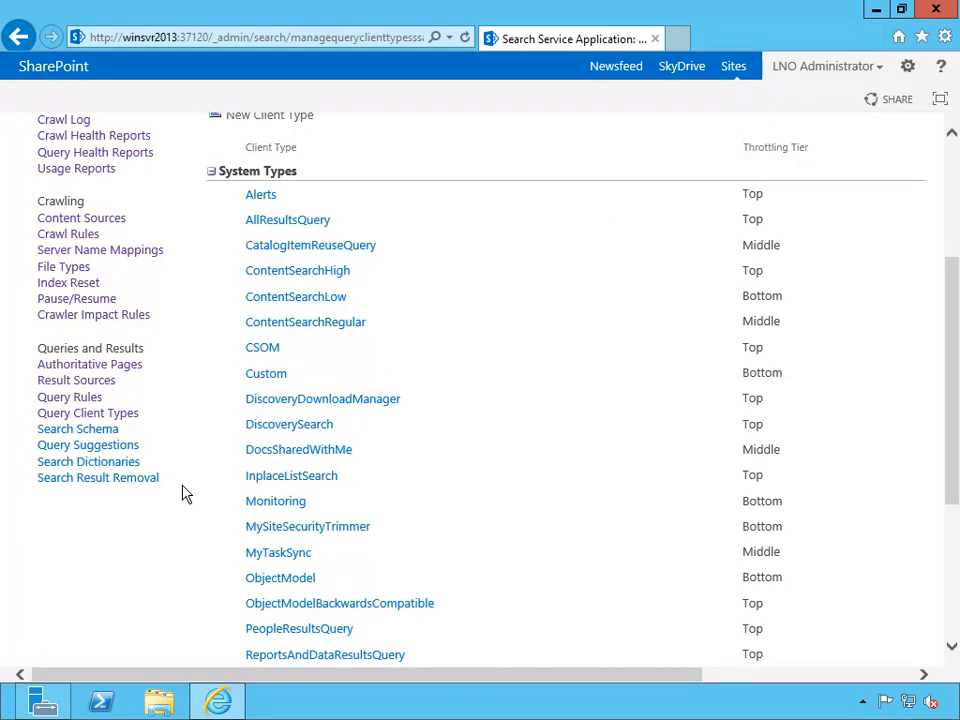
scroll(183, 492, "down", 1)
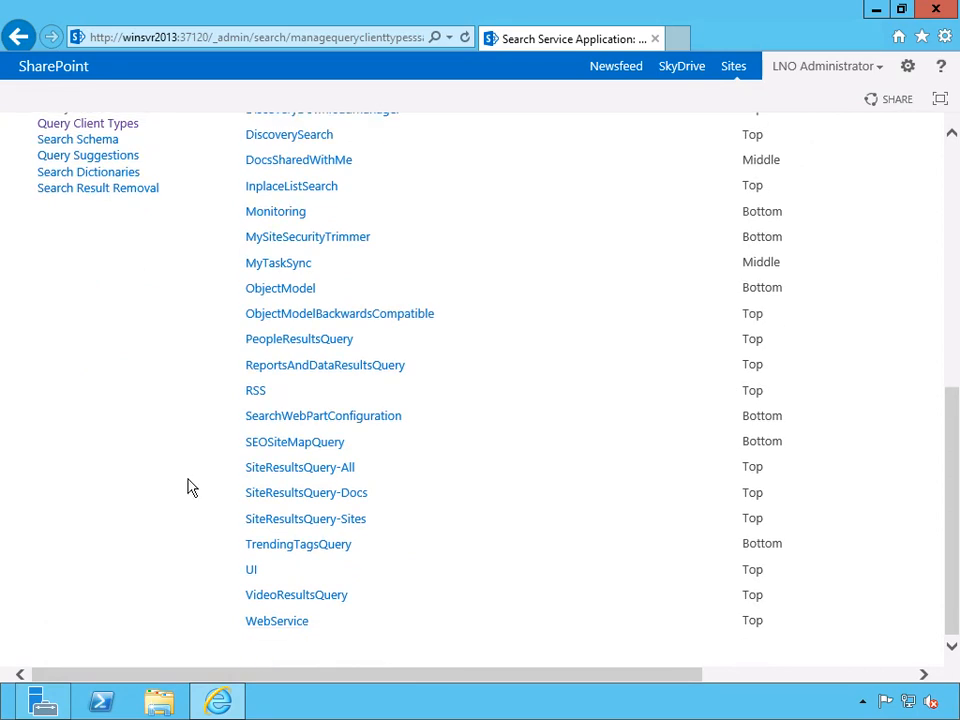
scroll(188, 488, "up", 8)
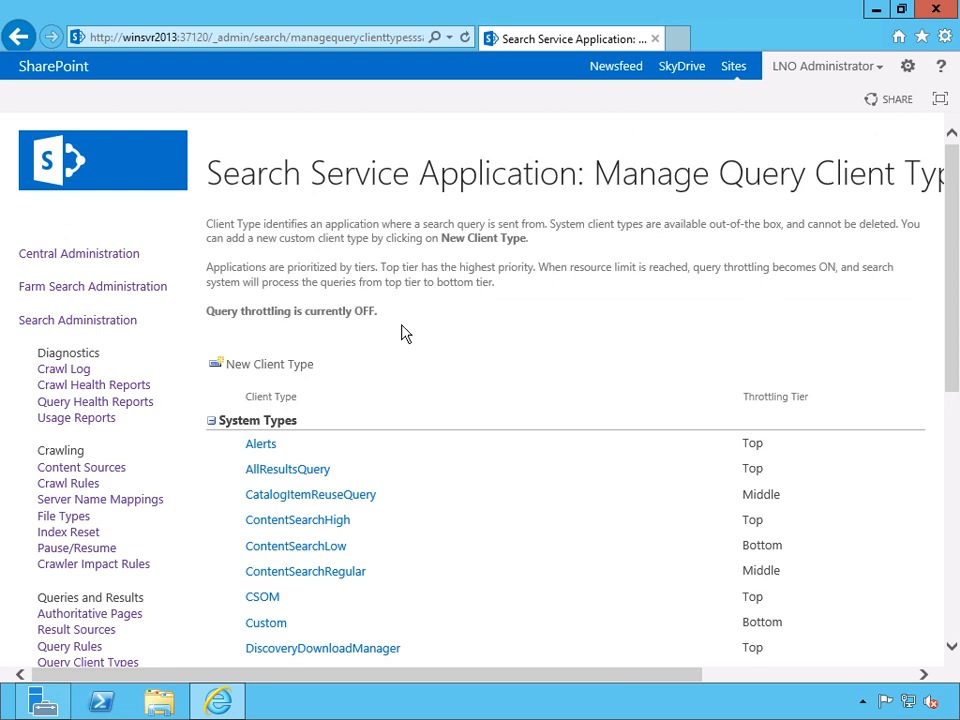
Create a new query client type named Mobile Phone with the Middle throttling tier.
left_click(285, 368)
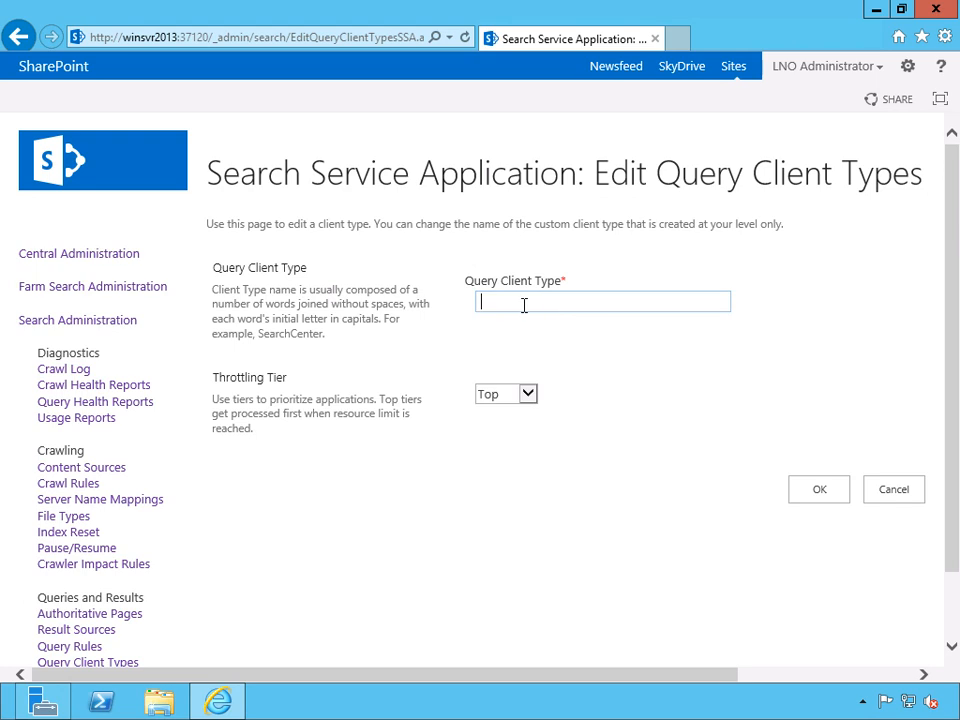
type("Mobile Phone")
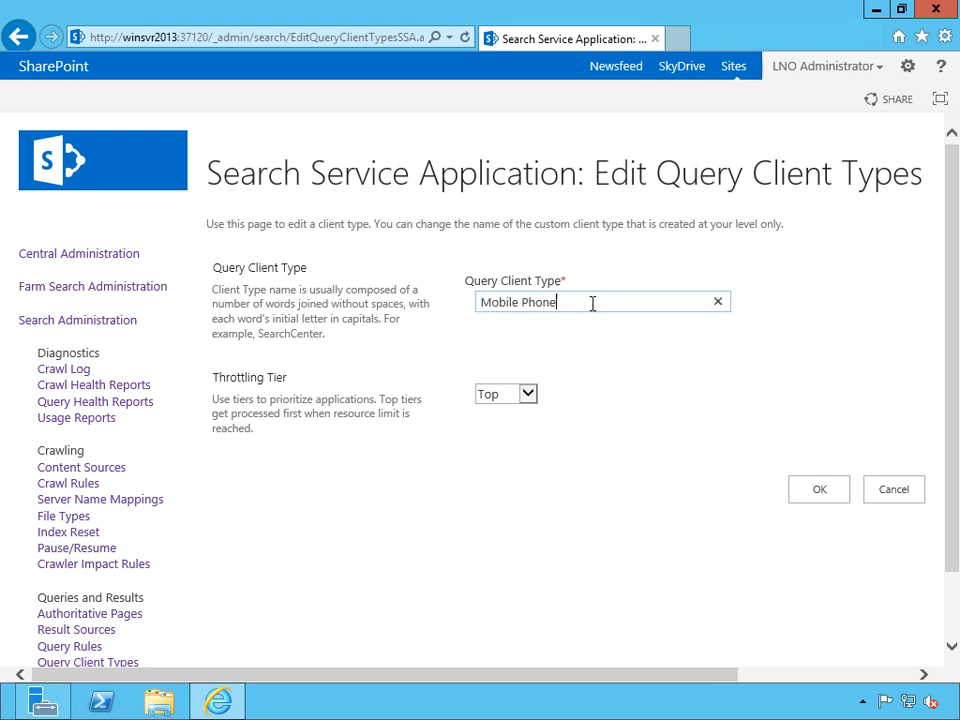
left_click(528, 394)
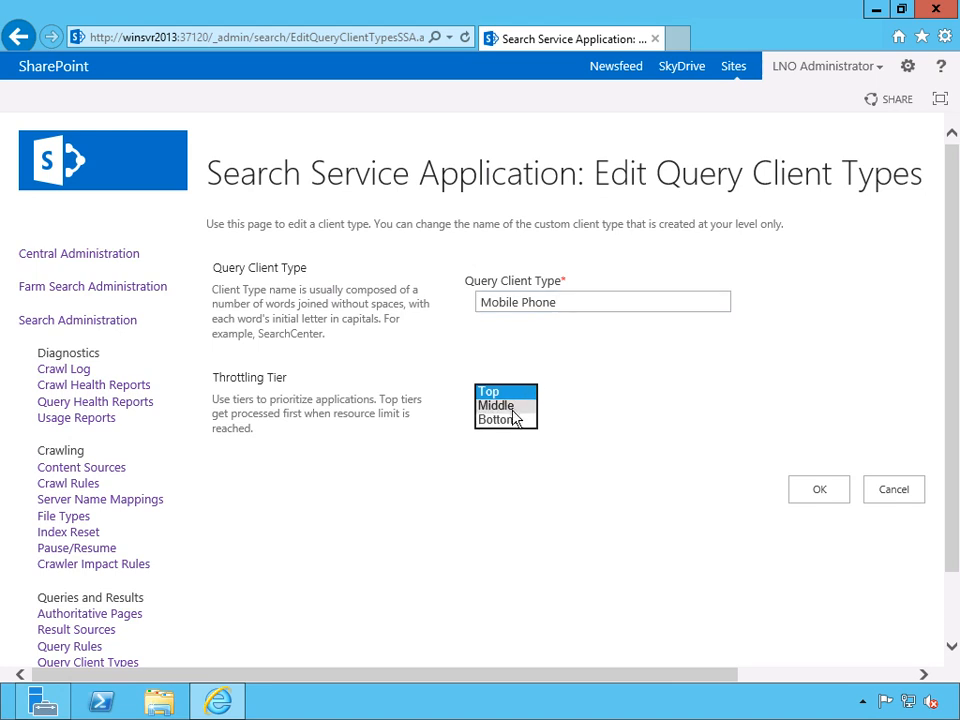
left_click(512, 414)
left_click(815, 489)
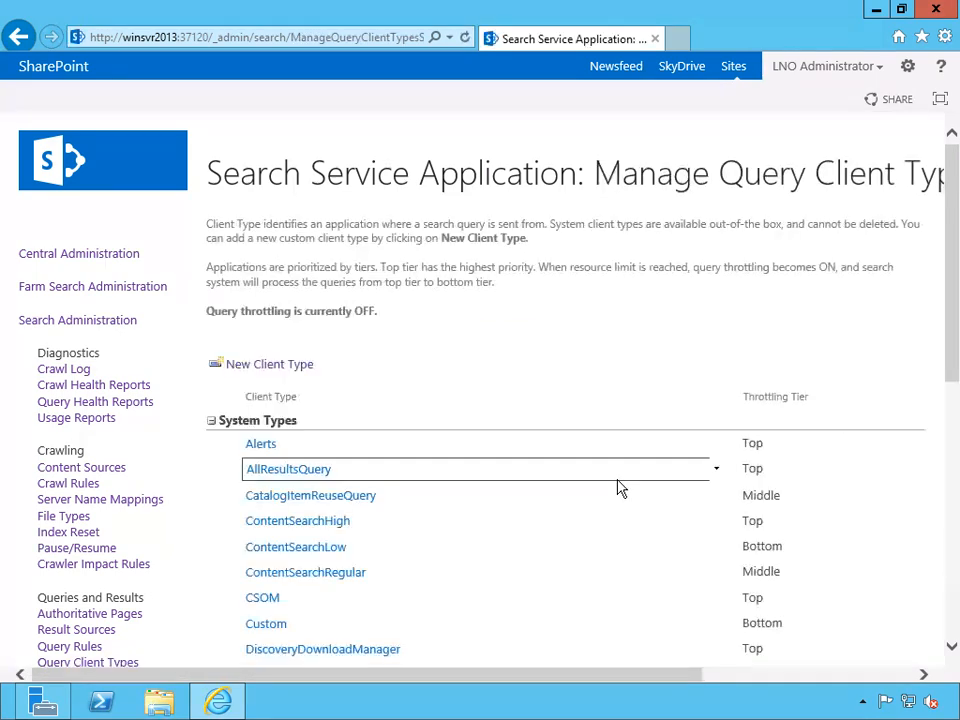
Open the search schema and examine the managed properties, their attributes and the mapped crawled properties.
scroll(904, 443, "down", 5)
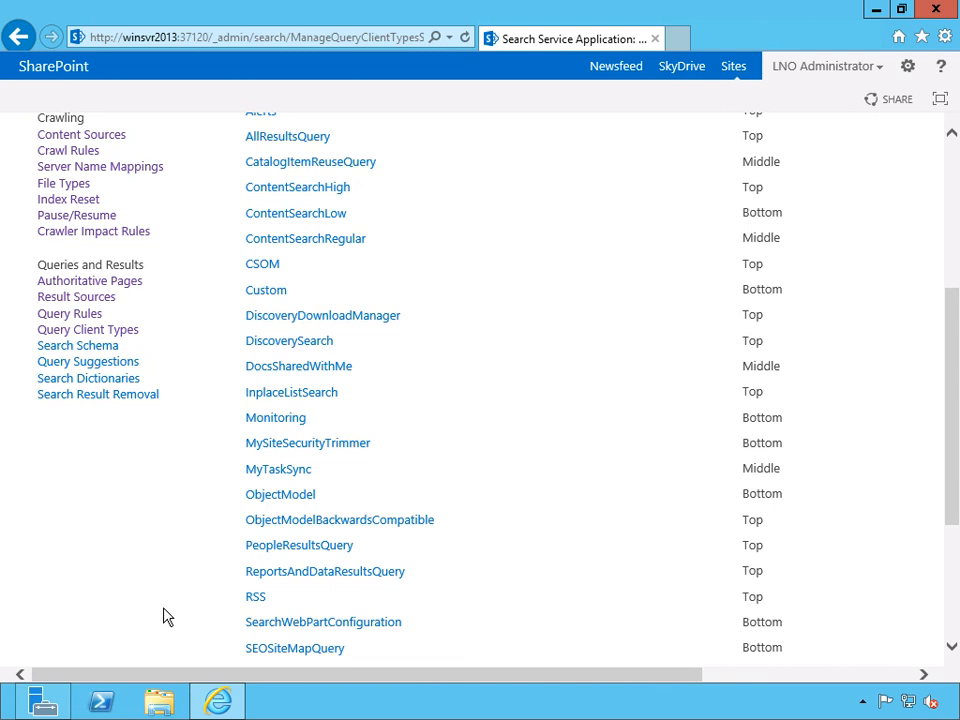
left_click(95, 350)
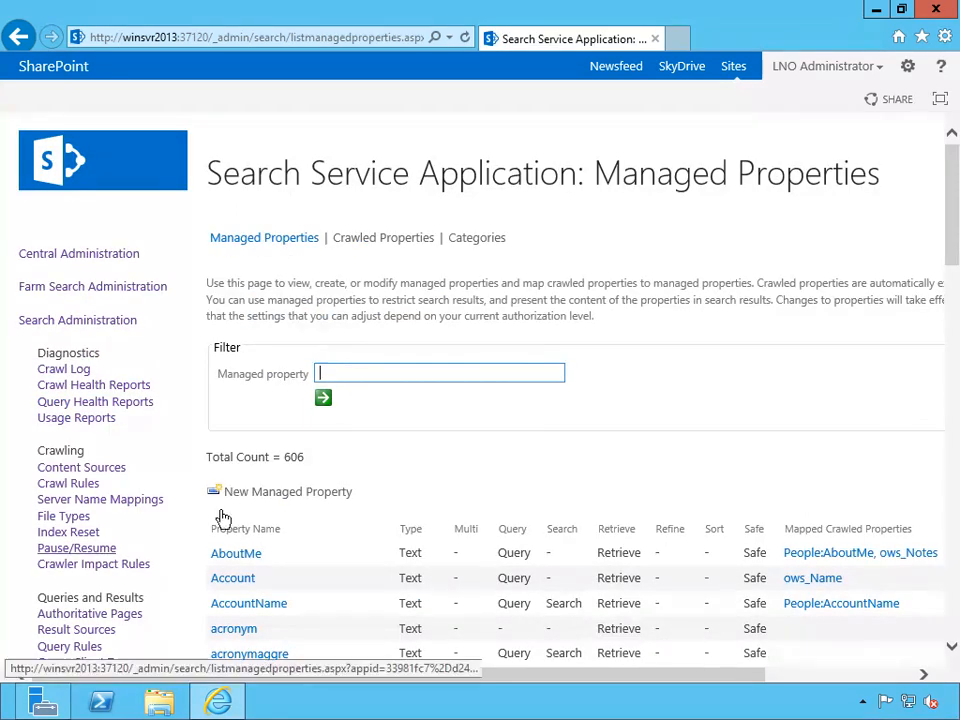
left_click(953, 174)
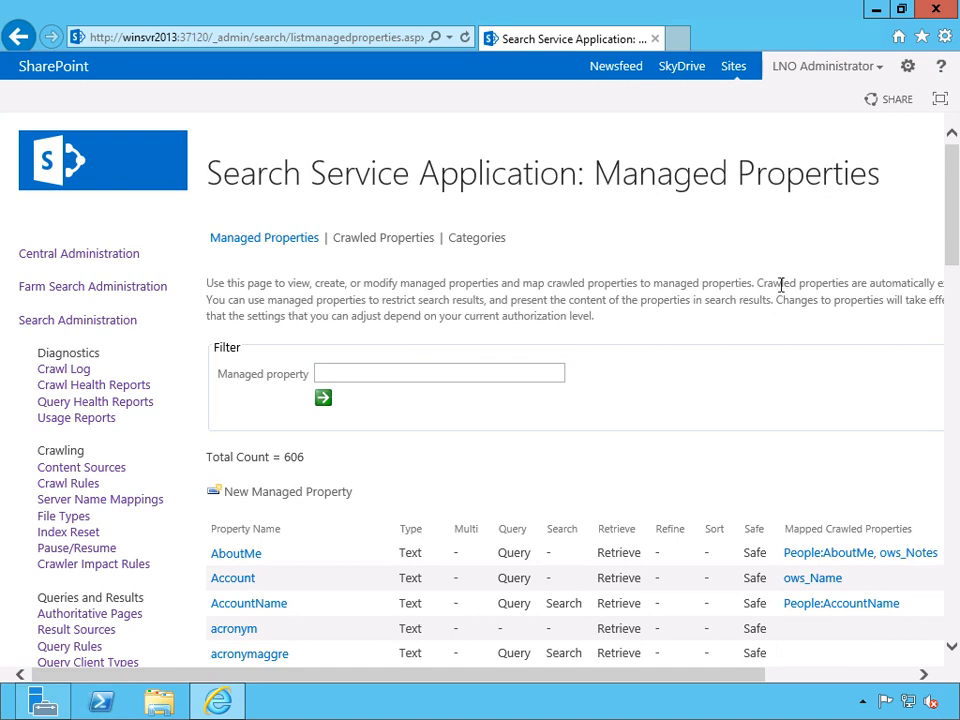
left_click_drag(953, 228, 953, 275)
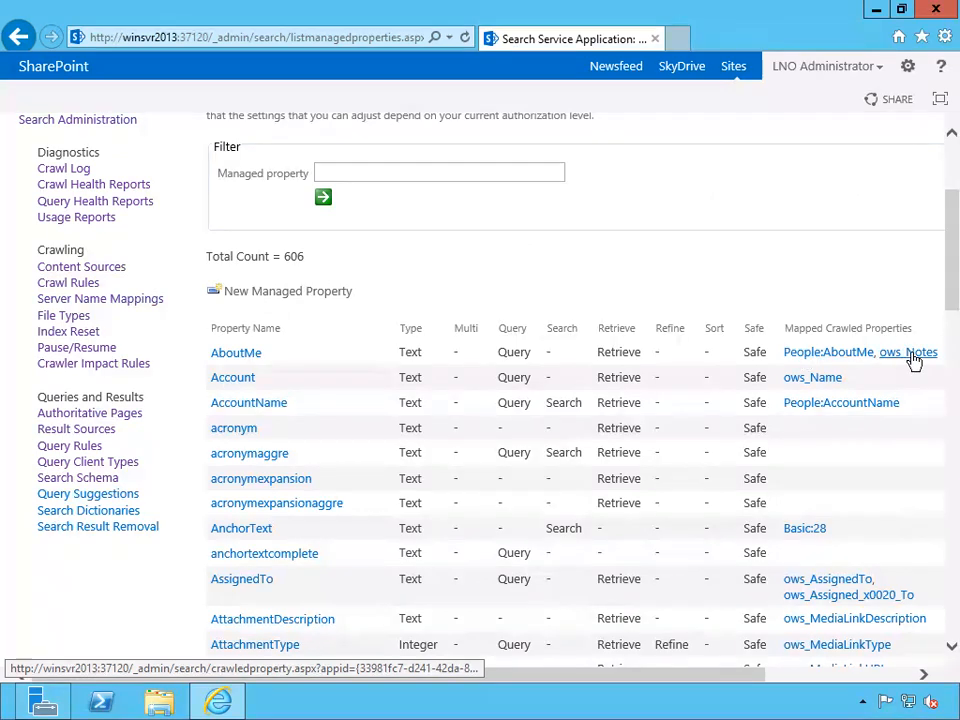
left_click_drag(703, 677, 744, 681)
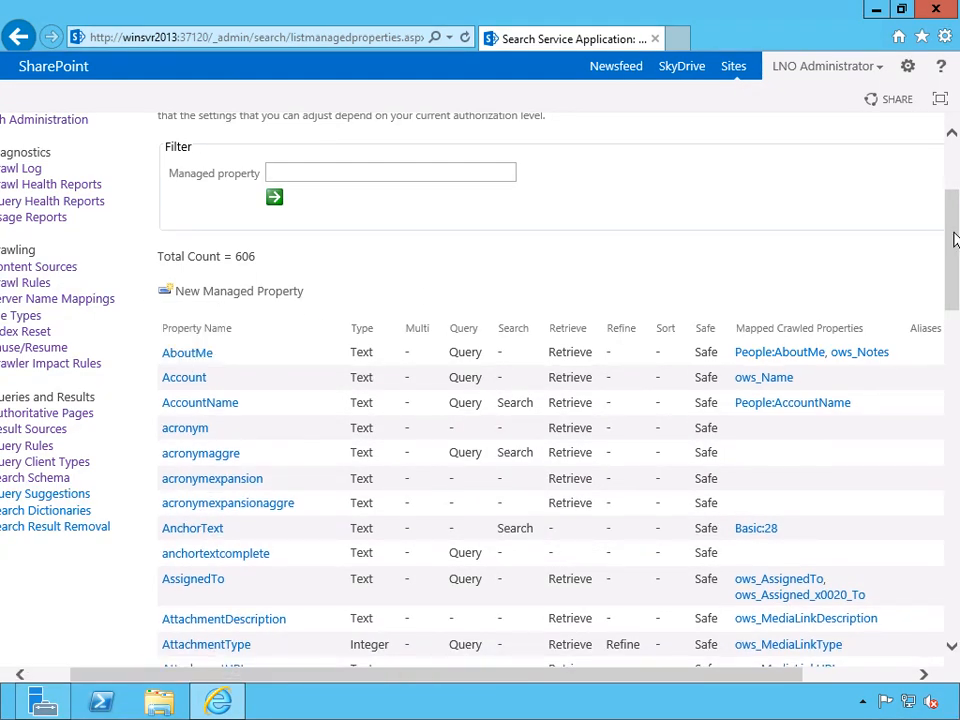
scroll(446, 283, "up", 3)
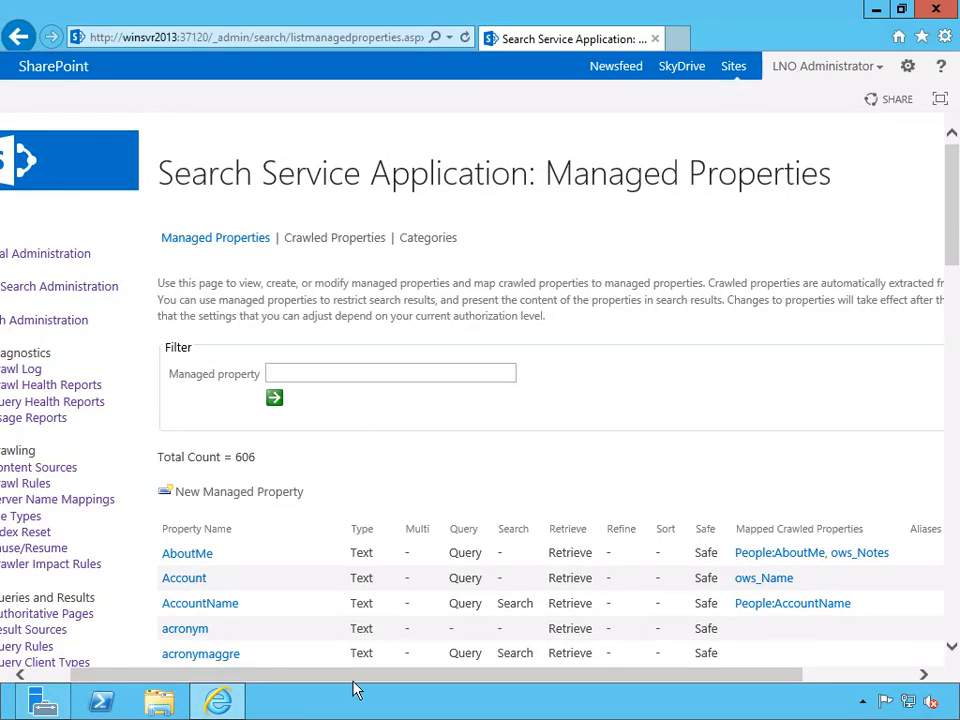
left_click_drag(345, 677, 255, 683)
scroll(583, 424, "down", 5)
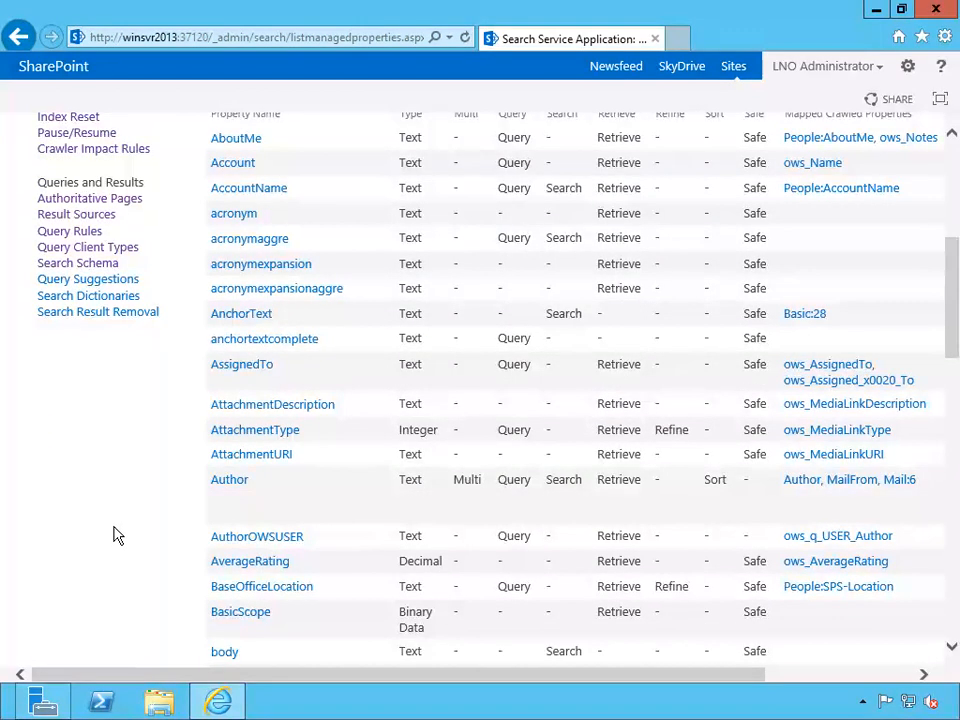
scroll(116, 536, "up", 1)
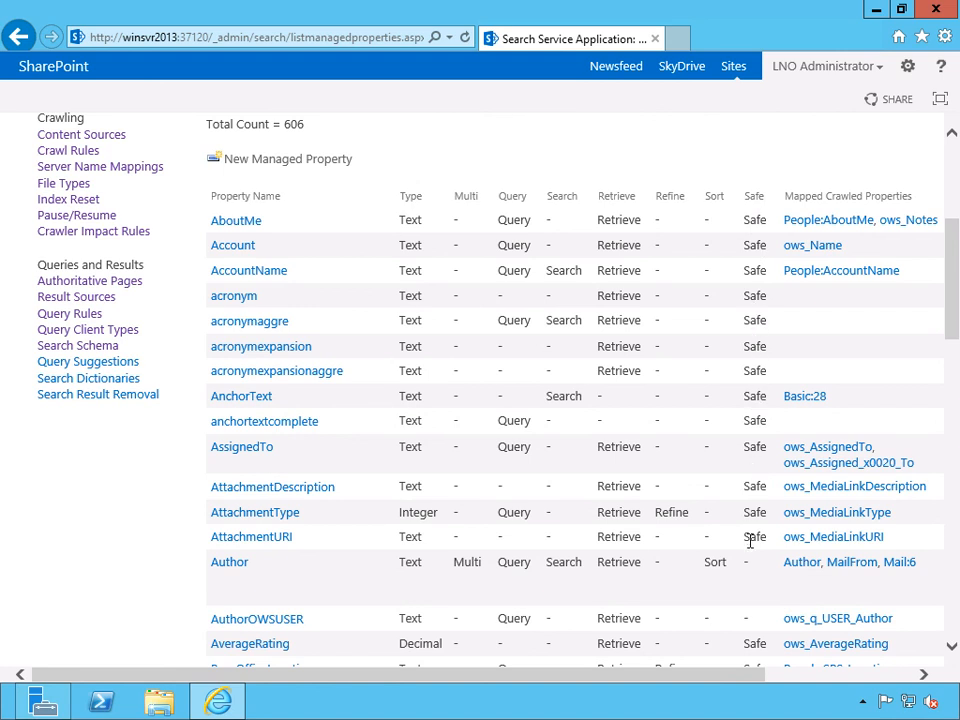
View the query suggestion settings and the import page for always-suggested phrases, leaving it without importing a file.
mouse_move(242, 567)
left_click(118, 364)
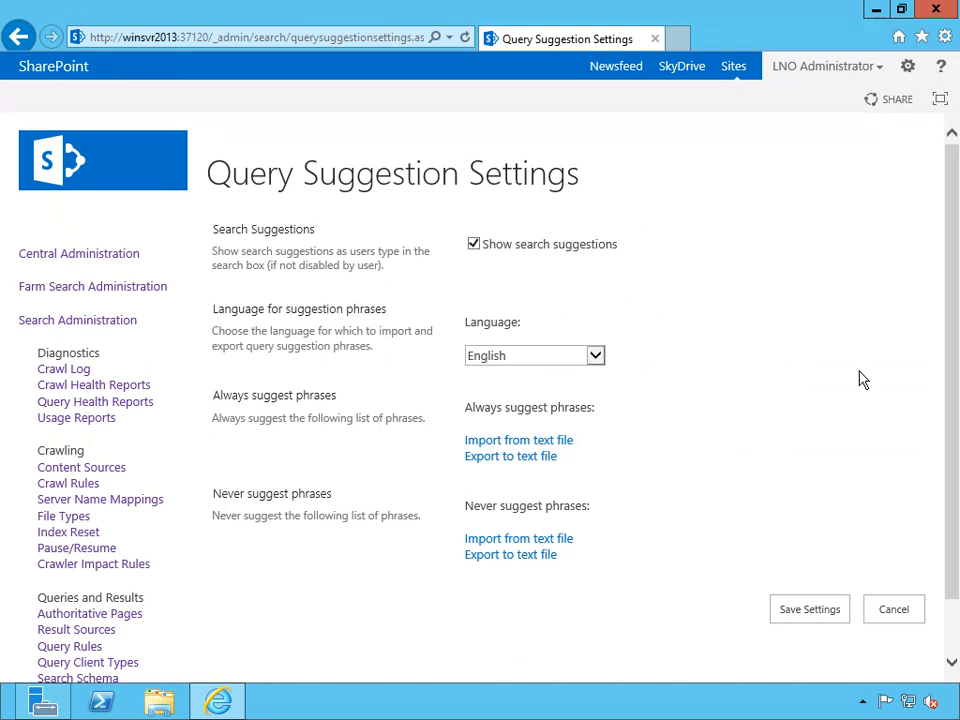
left_click(563, 449)
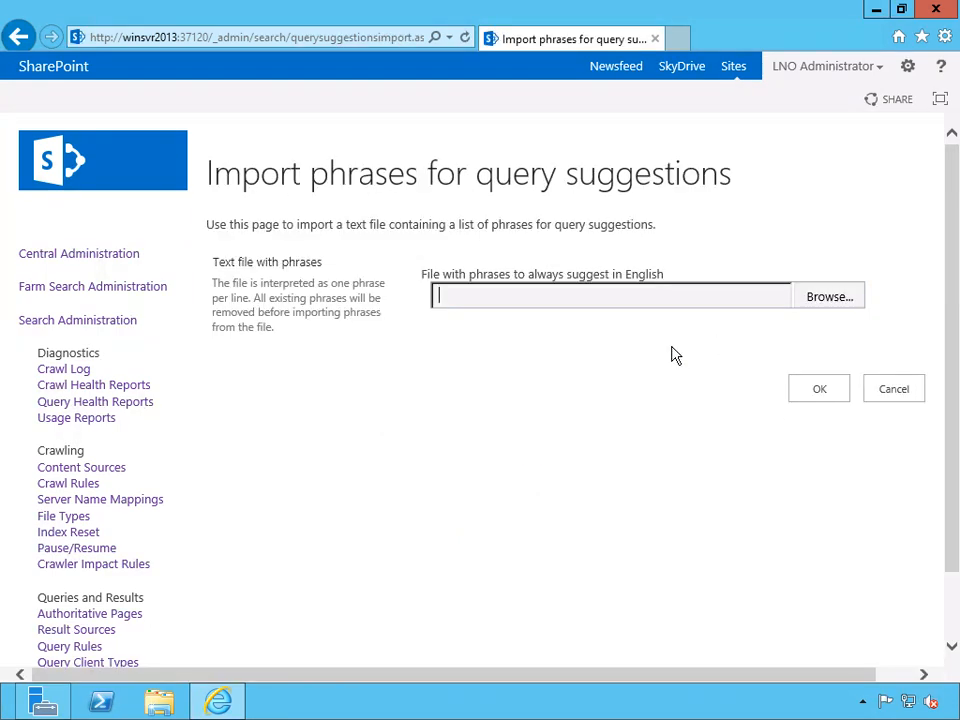
left_click(895, 392)
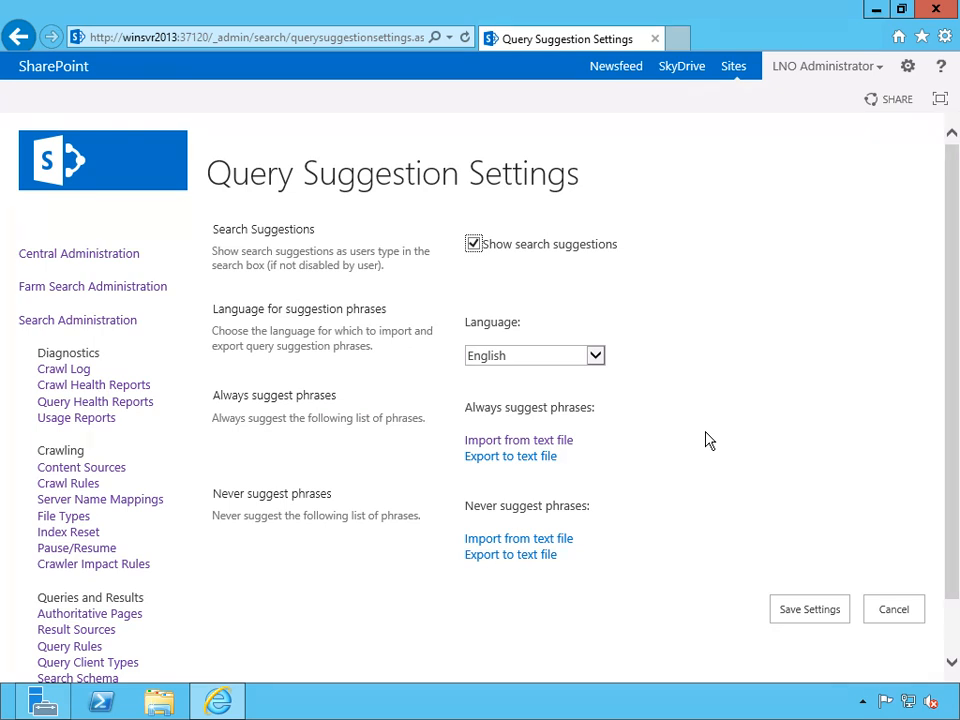
Open the search dictionaries' term store and examine the People term sets, including Job Title's general, intended use, custom sort and custom property settings.
scroll(729, 439, "down", 1)
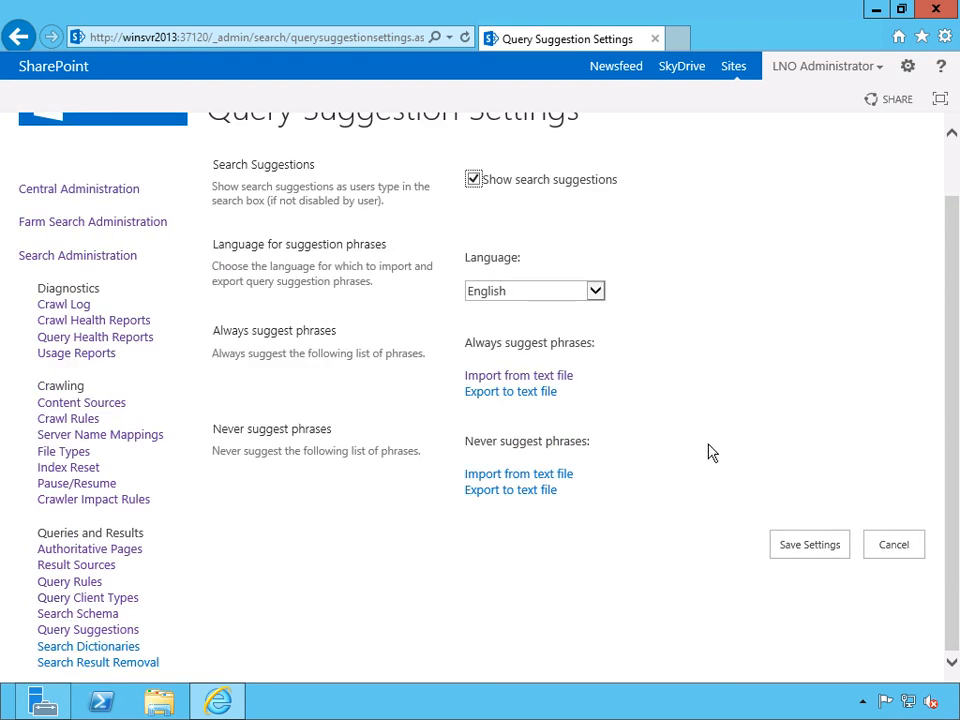
left_click(120, 652)
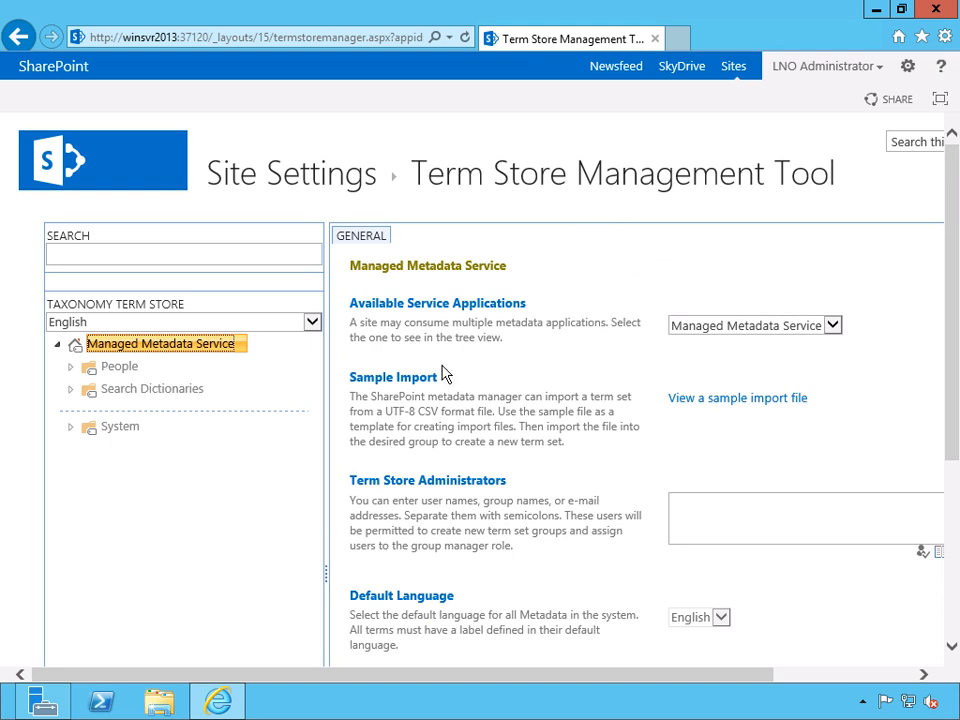
left_click(71, 367)
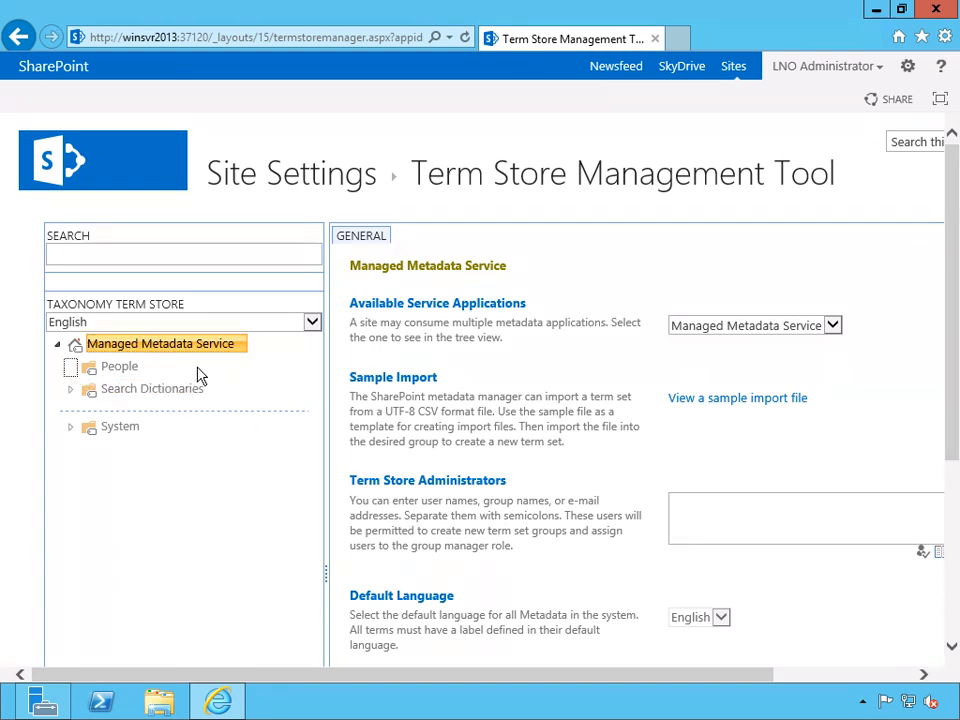
left_click(140, 392)
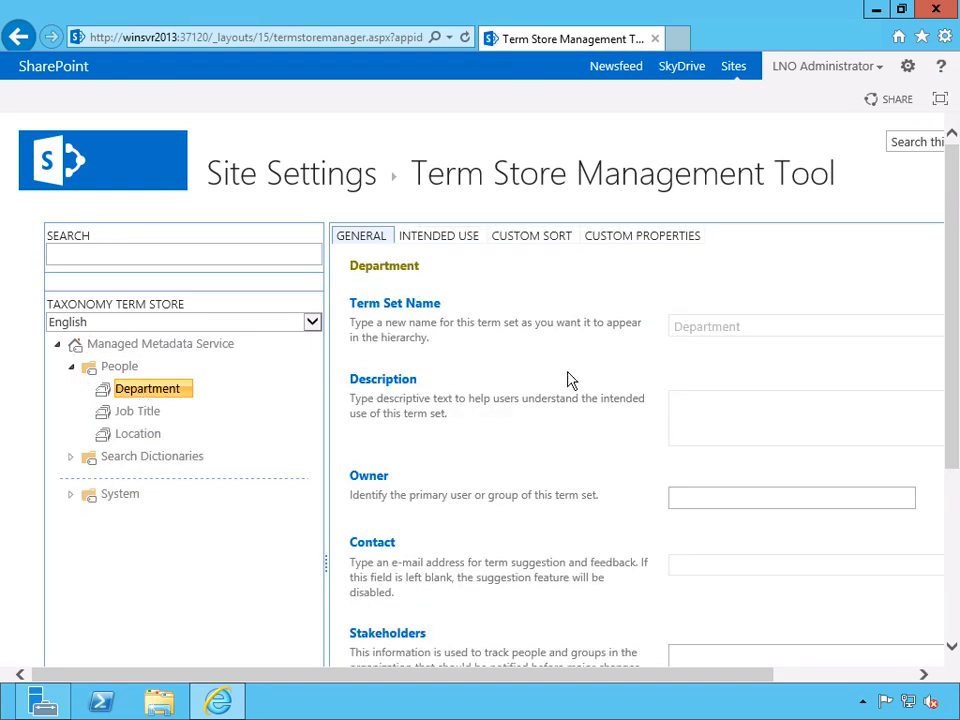
left_click(124, 412)
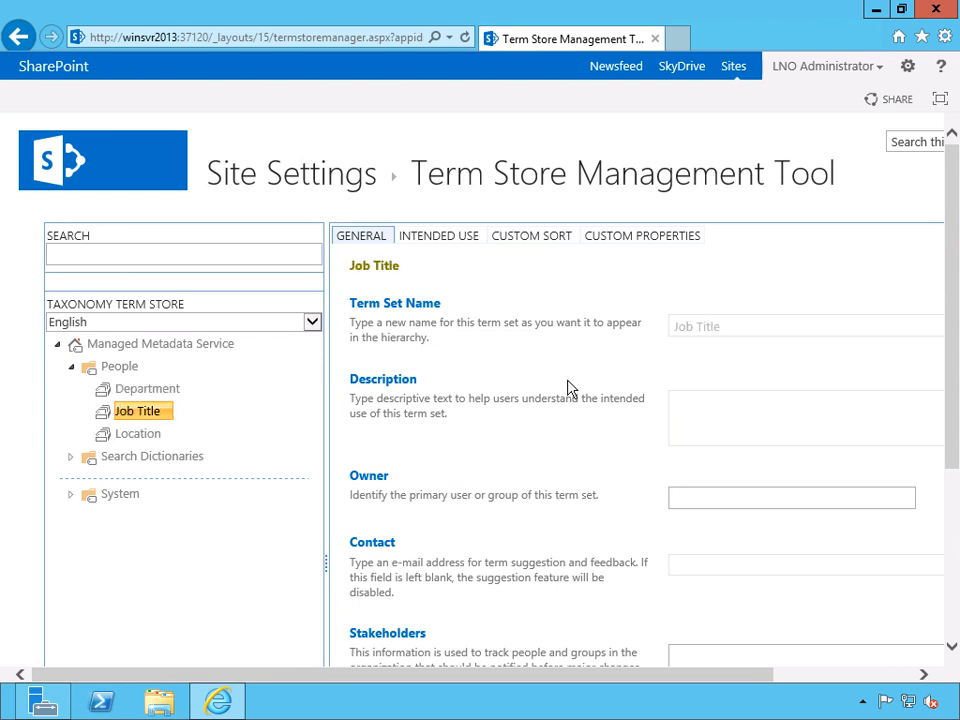
left_click(440, 244)
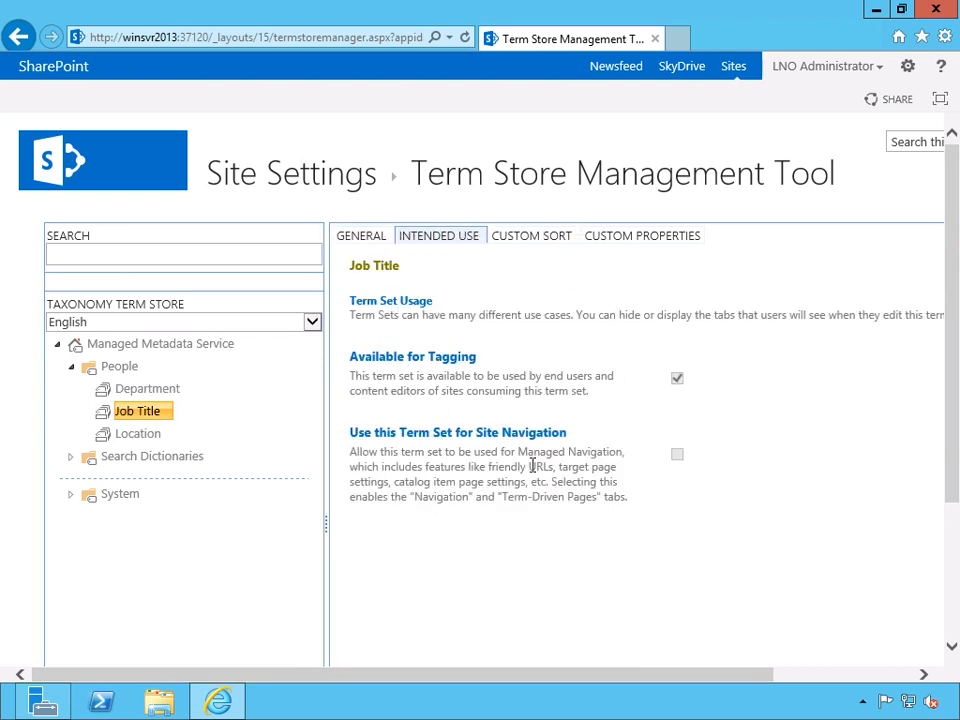
left_click(552, 240)
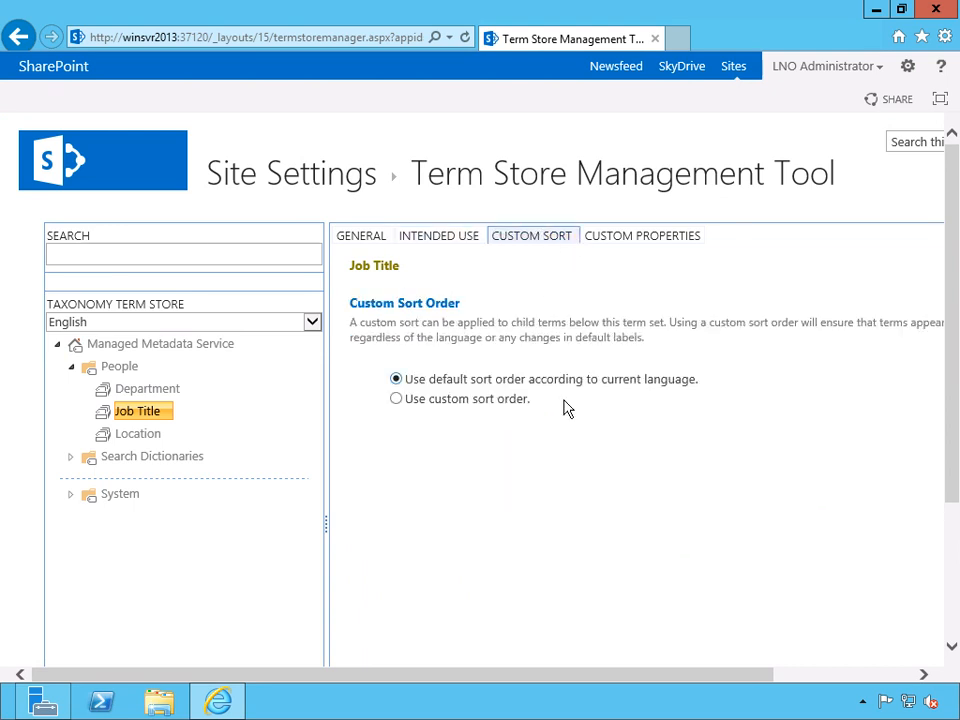
left_click(643, 240)
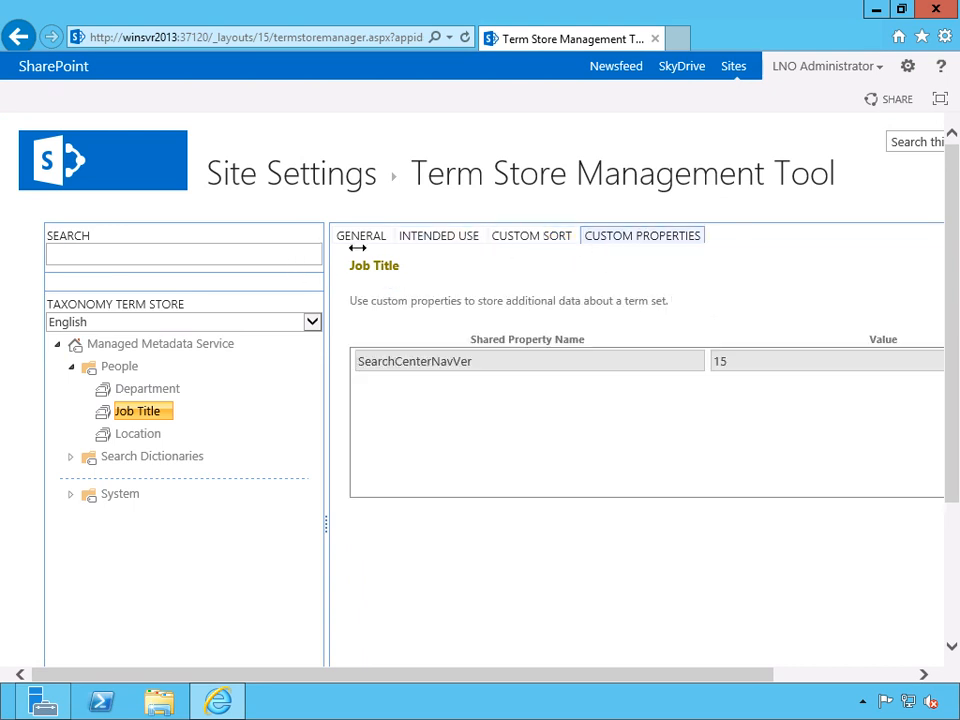
left_click(352, 239)
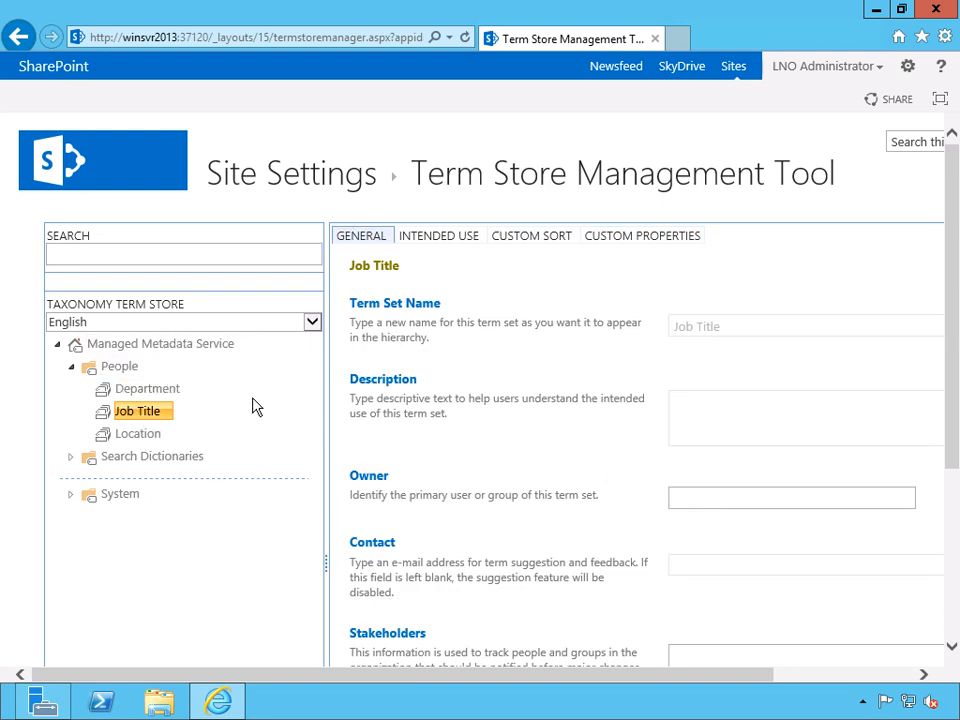
Expand the Search Dictionaries group, view the Company Exclusions term set and the term store language choices, and return to the query suggestion settings.
left_click_drag(954, 268, 932, 291)
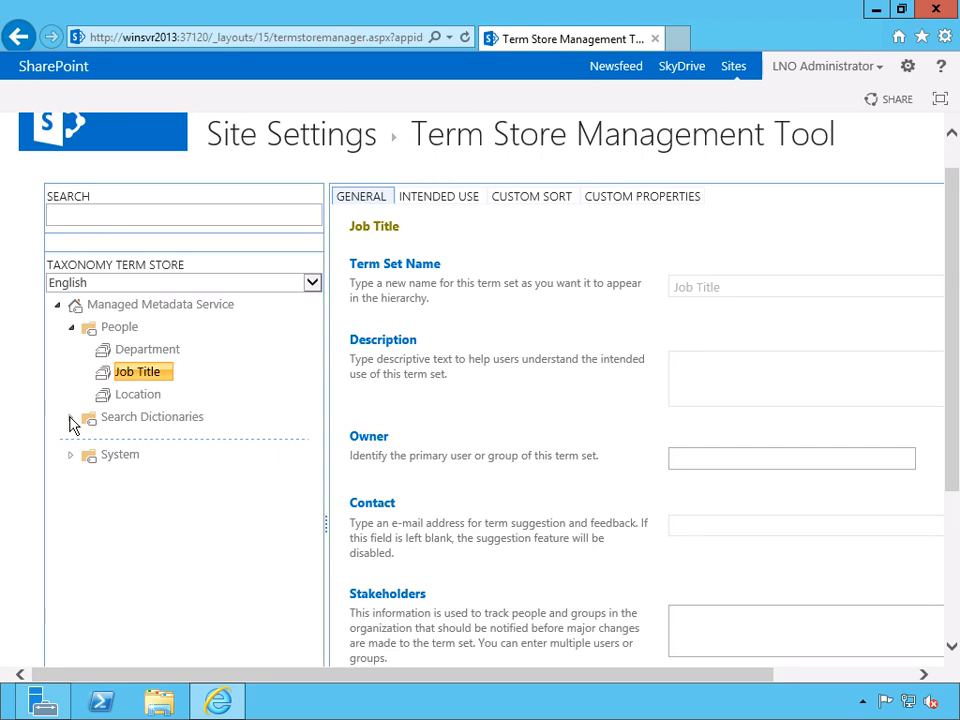
left_click(70, 420)
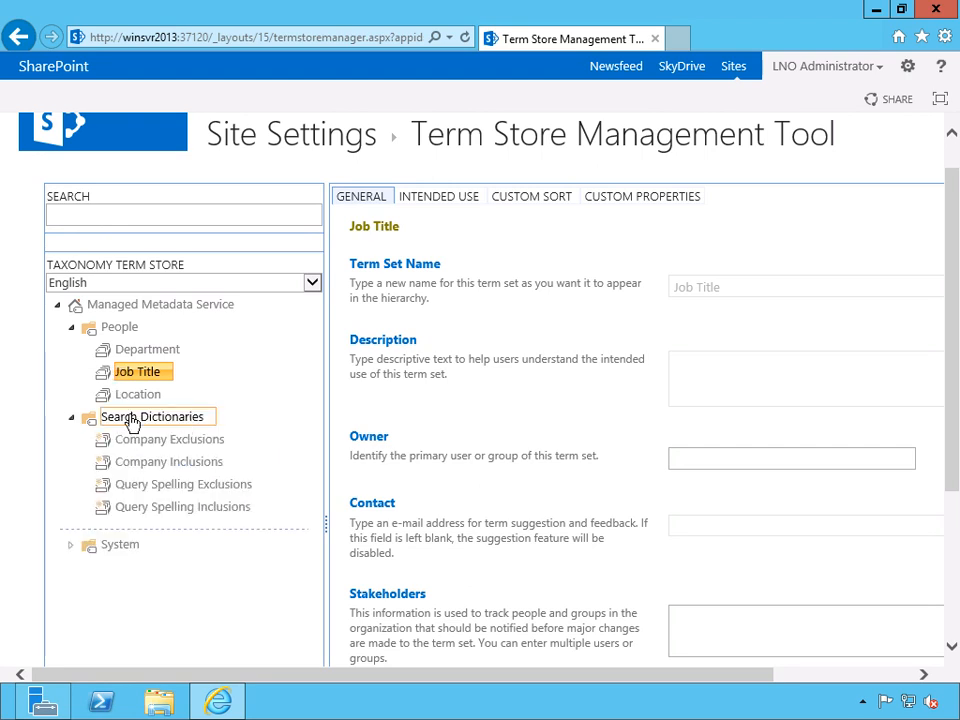
left_click(205, 441)
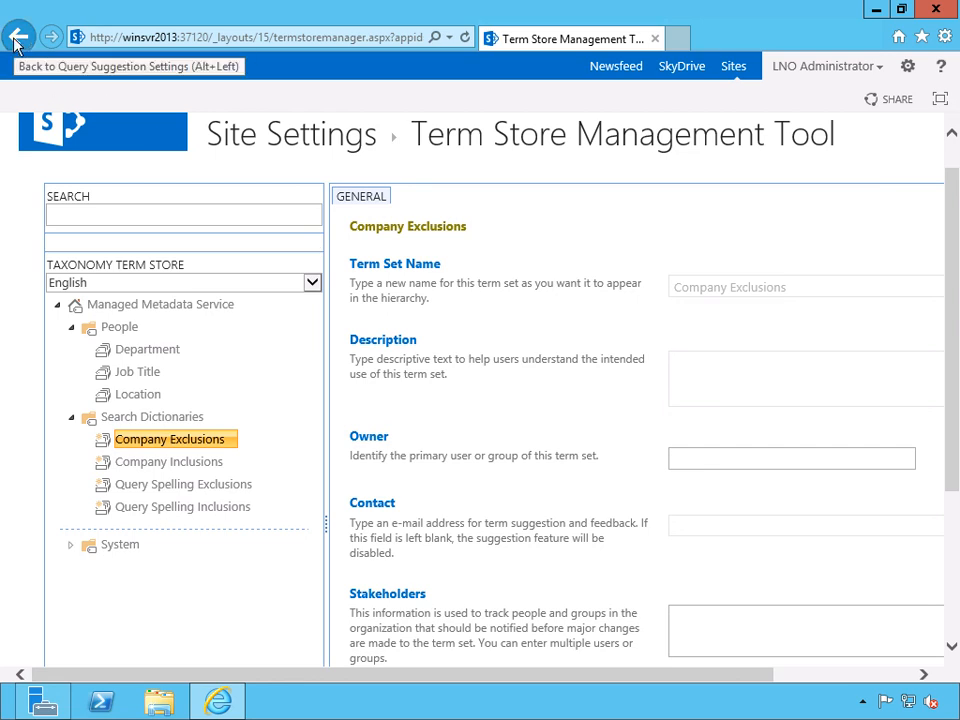
left_click(310, 286)
left_click(231, 285)
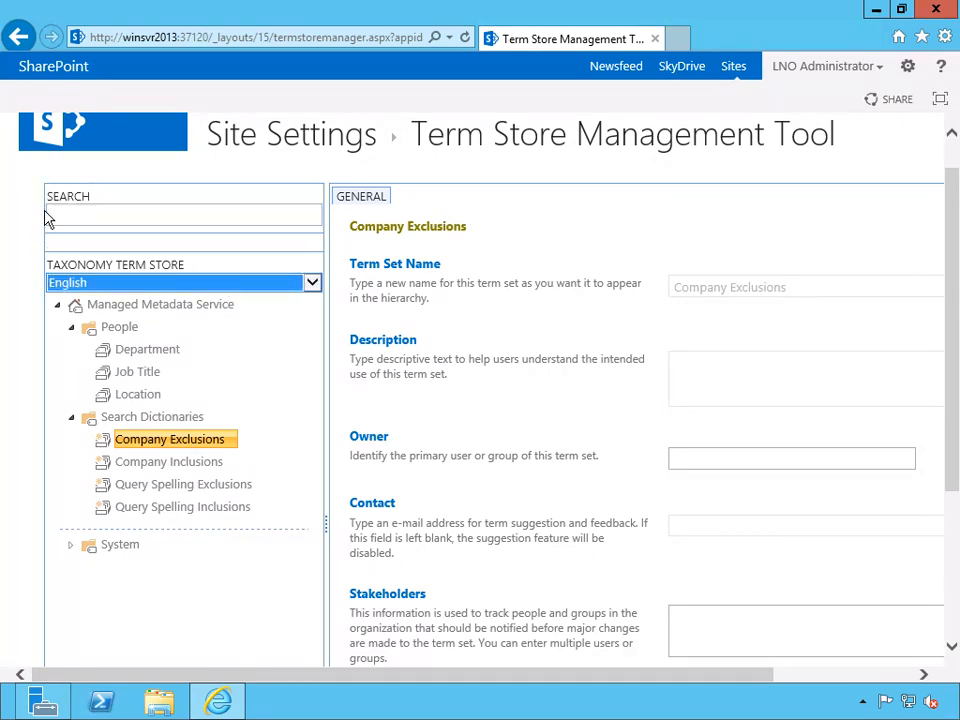
left_click(20, 37)
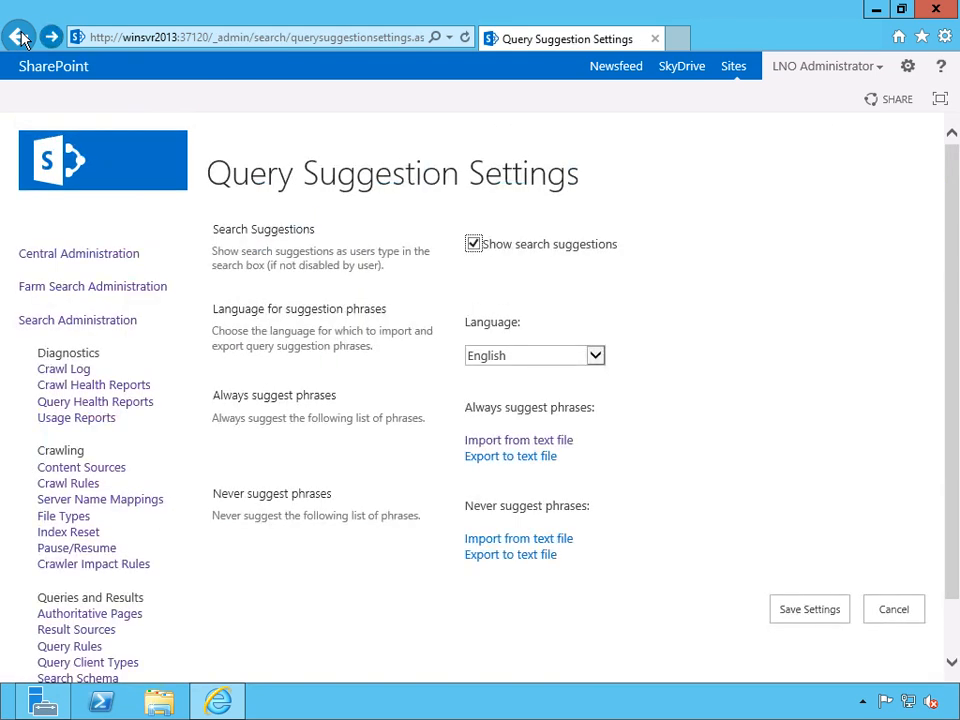
scroll(700, 368, "down", 1)
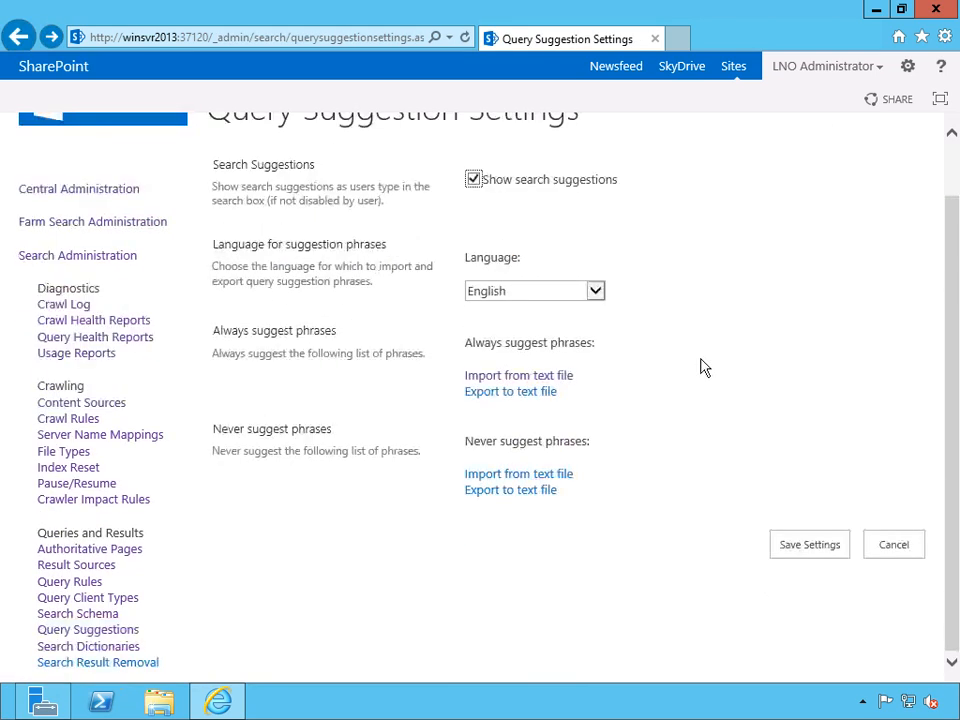
left_click(138, 668)
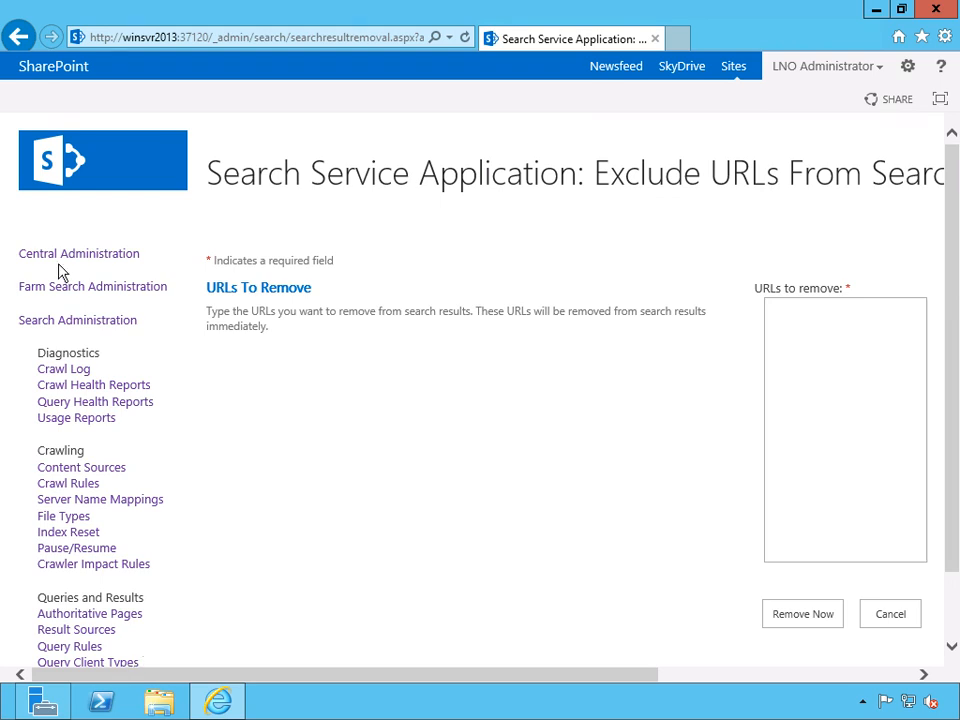
scroll(640, 400, "down", 2)
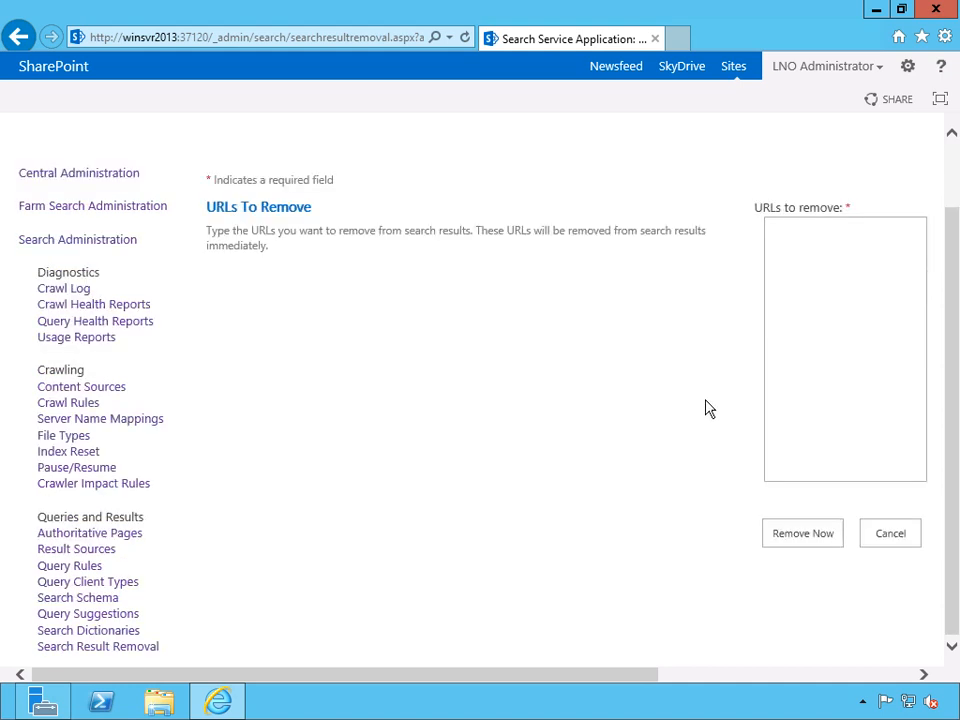
scroll(450, 320, "up", 2)
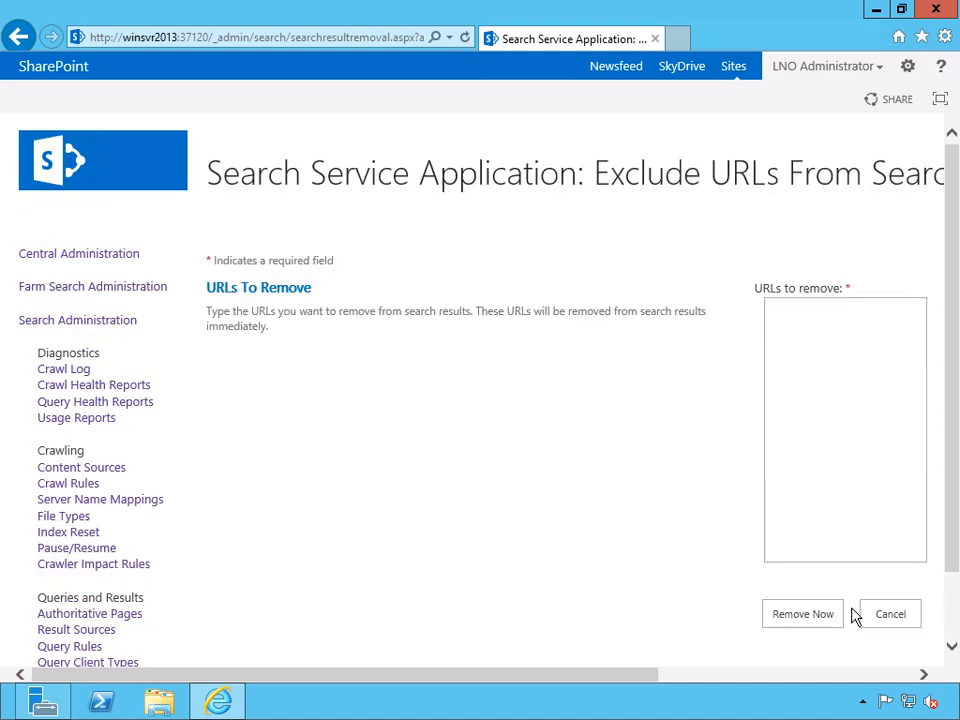
left_click(842, 416)
type("http://badsite.com")
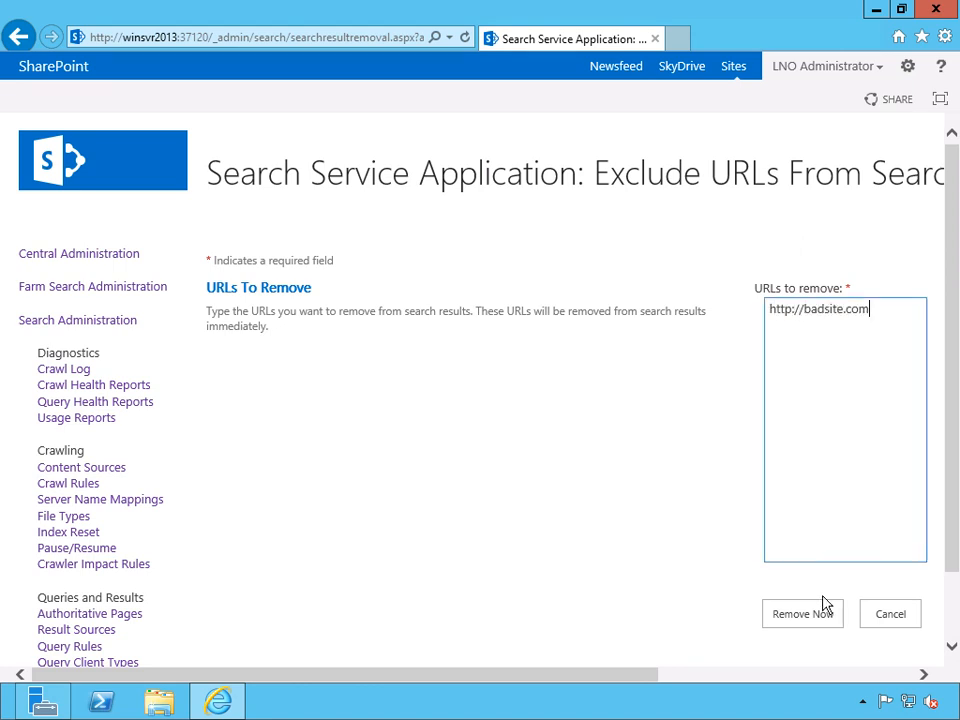
left_click(807, 620)
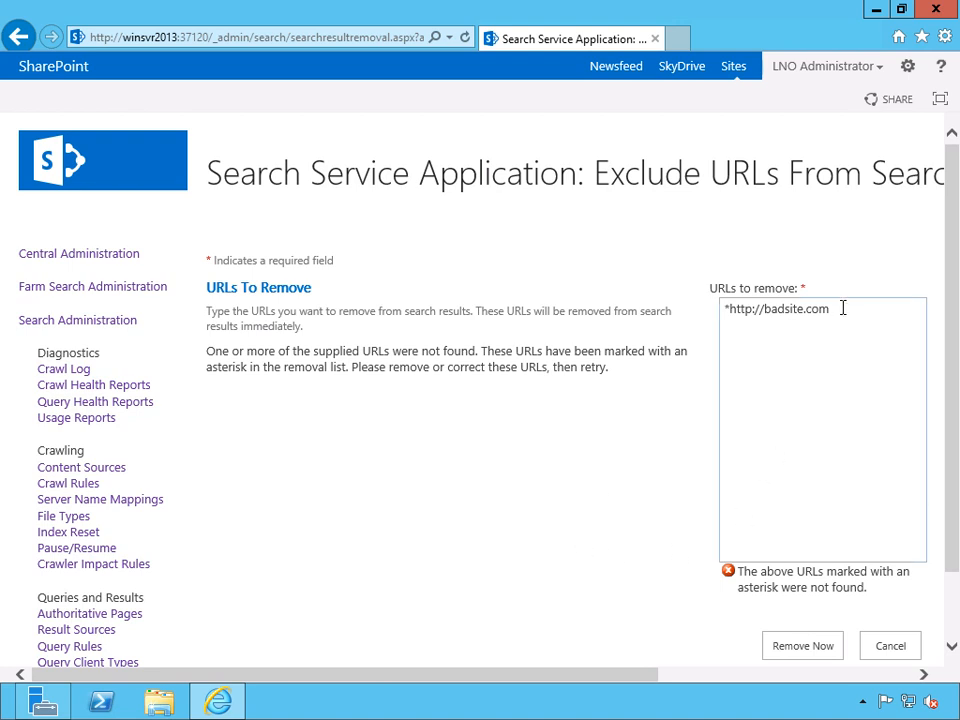
Shorten the URL in the removal list to badsite.com and try the removal again.
left_click_drag(765, 306, 632, 306)
key("Delete")
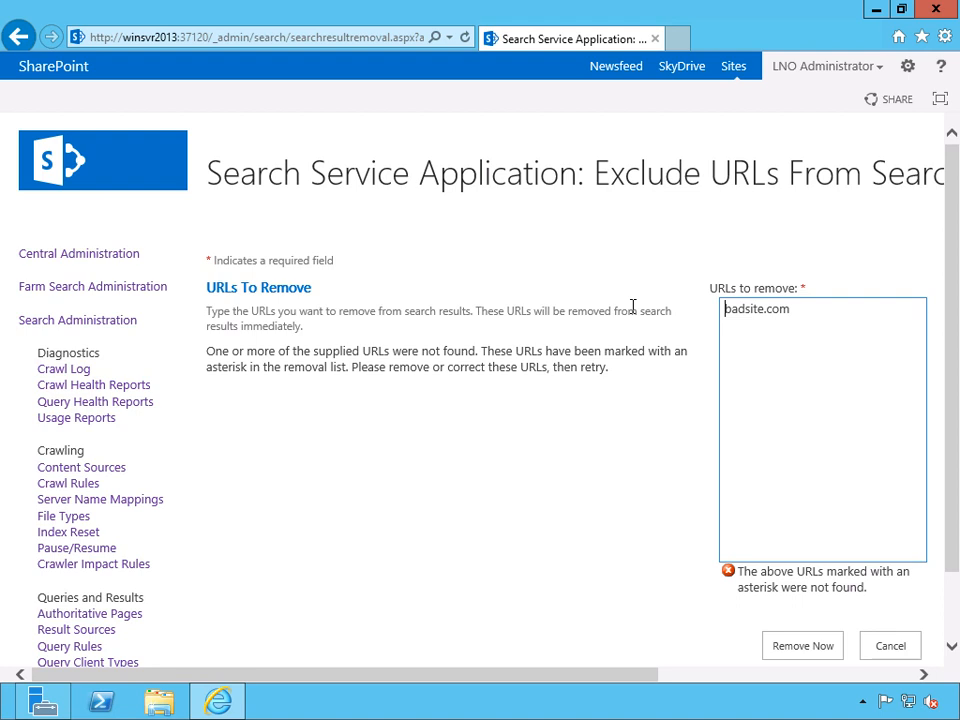
left_click(818, 646)
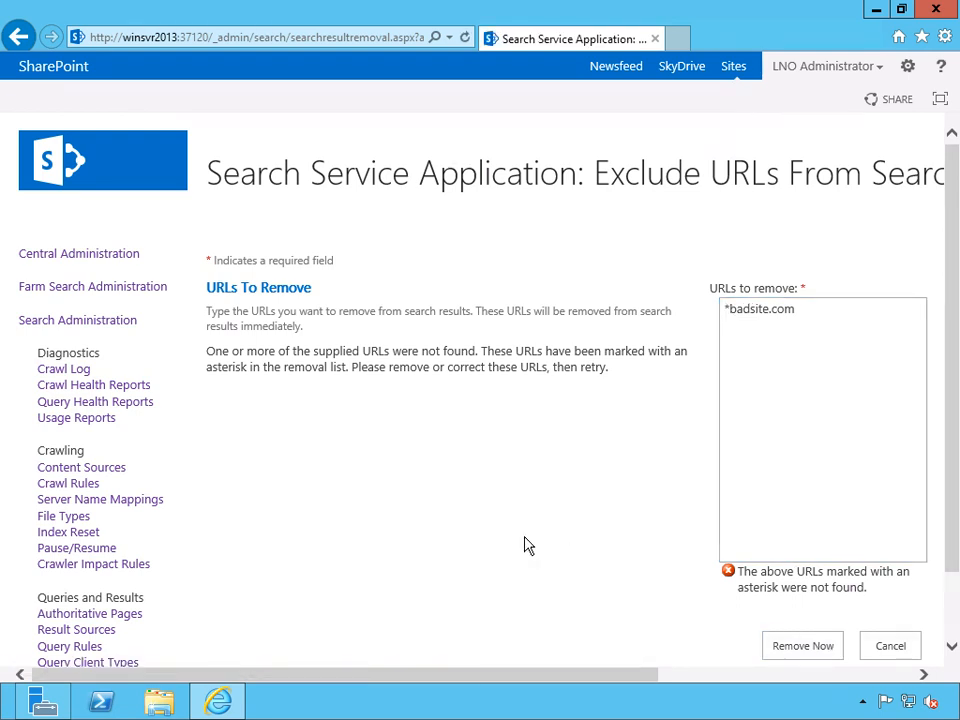